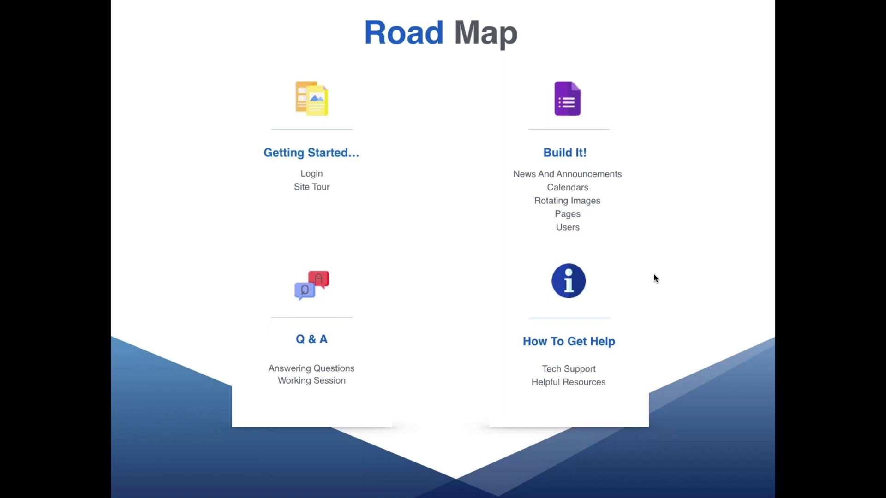
# - End the slideshow, minimize the presentation and switch to the GreenTech High School login page in Chrome
pyautogui.press('Escape')
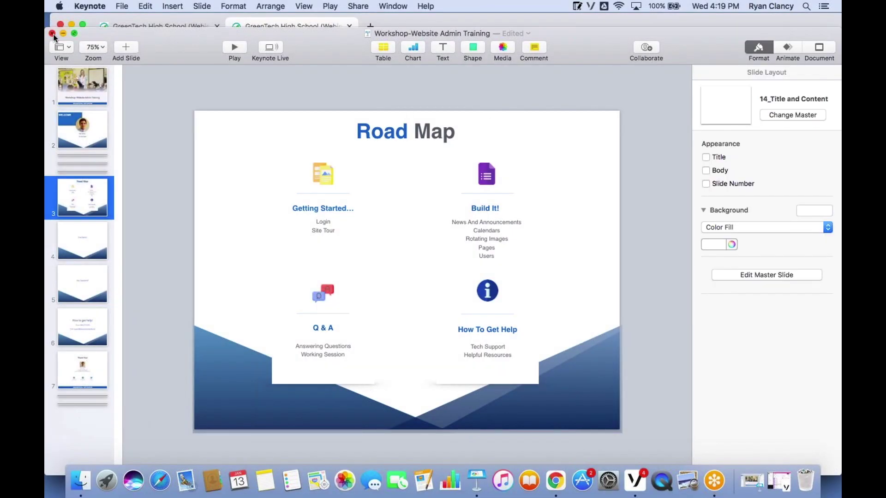
pyautogui.click(63, 34)
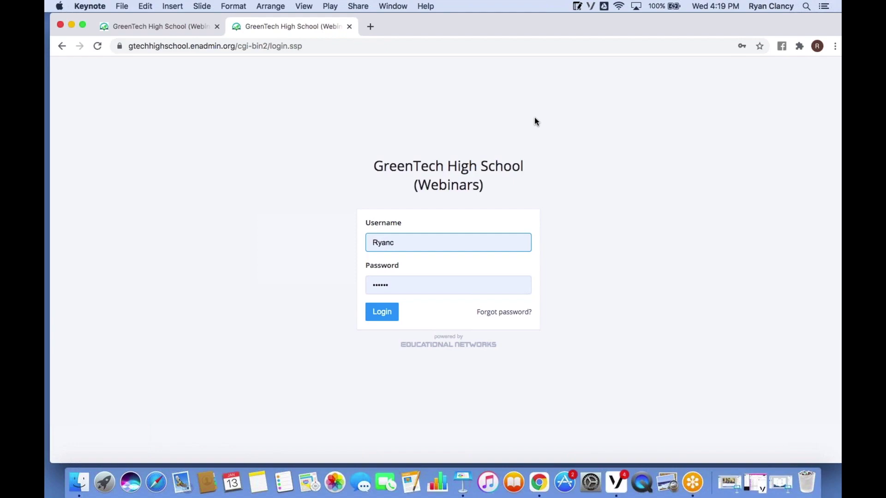
pyautogui.click(561, 352)
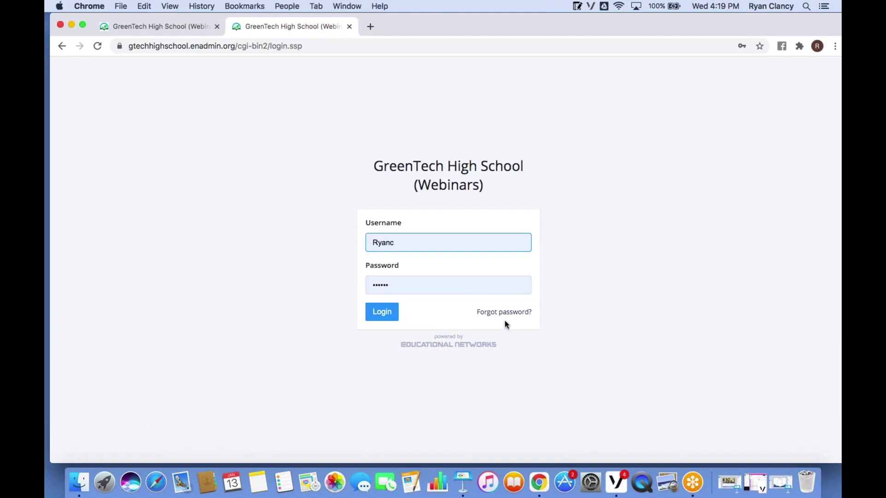
# - View the forgotten-password reset page and return to the login page
pyautogui.click(507, 314)
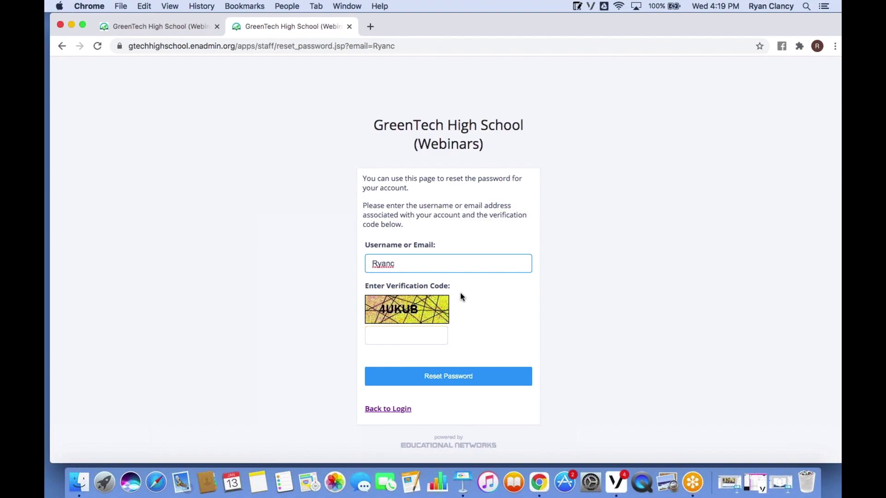
pyautogui.click(390, 413)
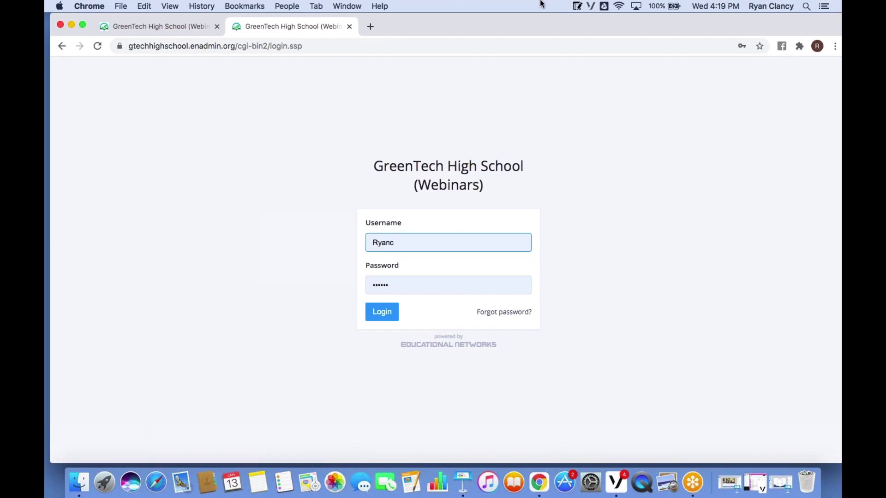
# - Create a new note in the menu bar notes app containing the admin address "admin.Greentechhighschool.org"
pyautogui.click(577, 7)
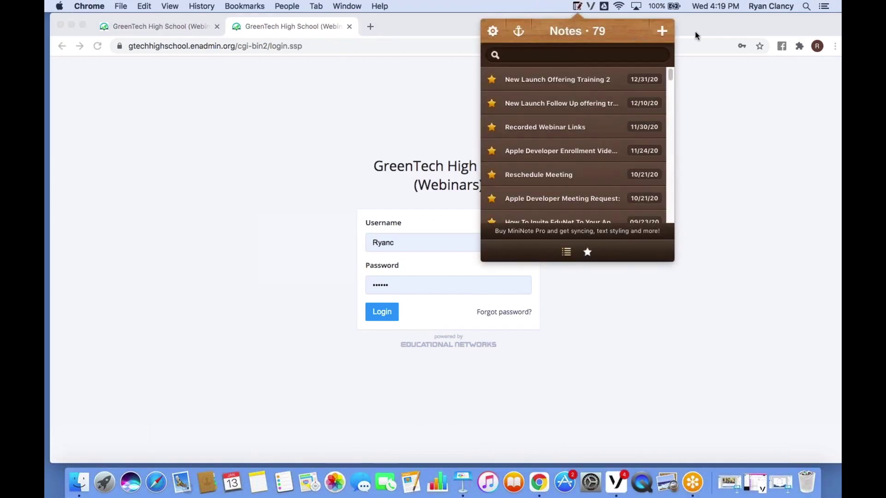
pyautogui.click(729, 25)
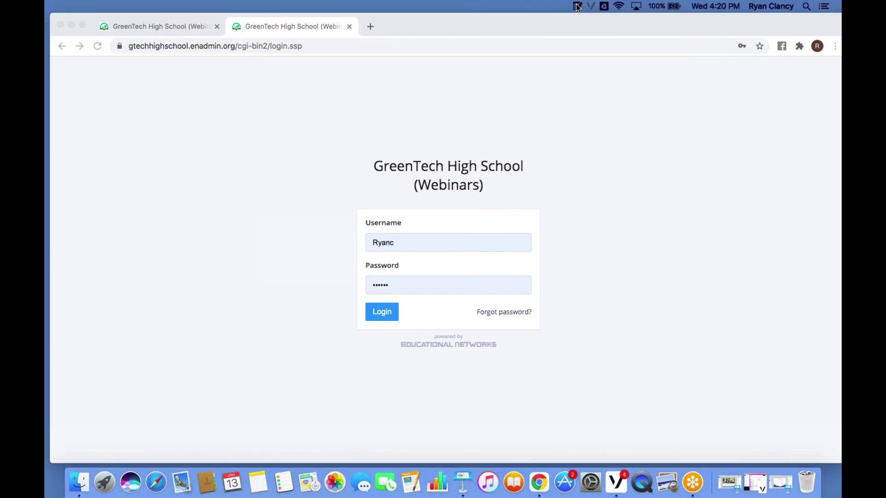
pyautogui.click(577, 7)
pyautogui.click(662, 31)
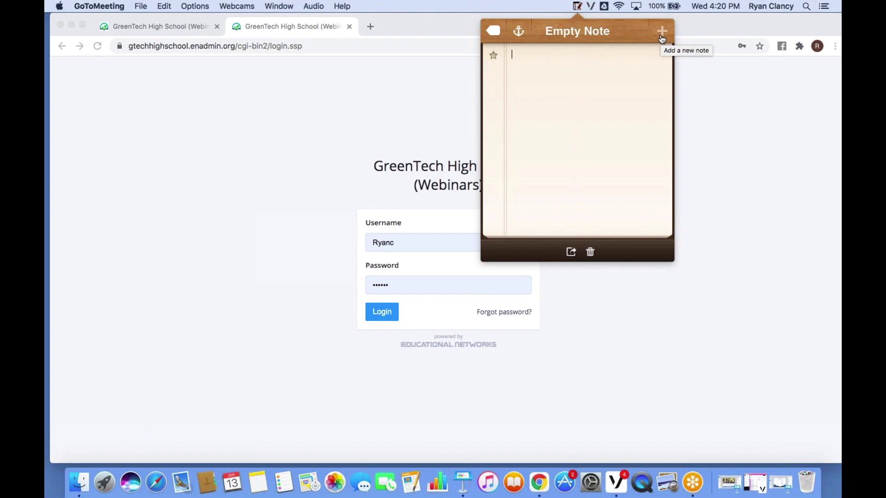
pyautogui.write('greentech')
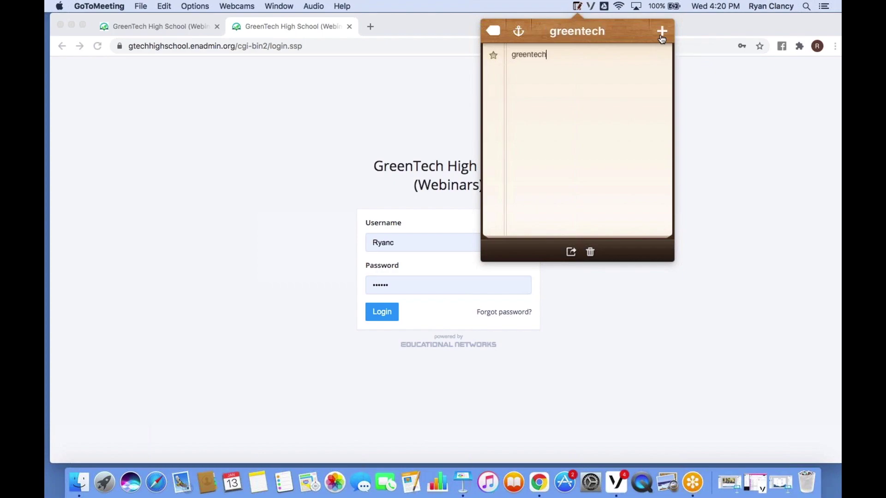
pyautogui.write('highschool.org')
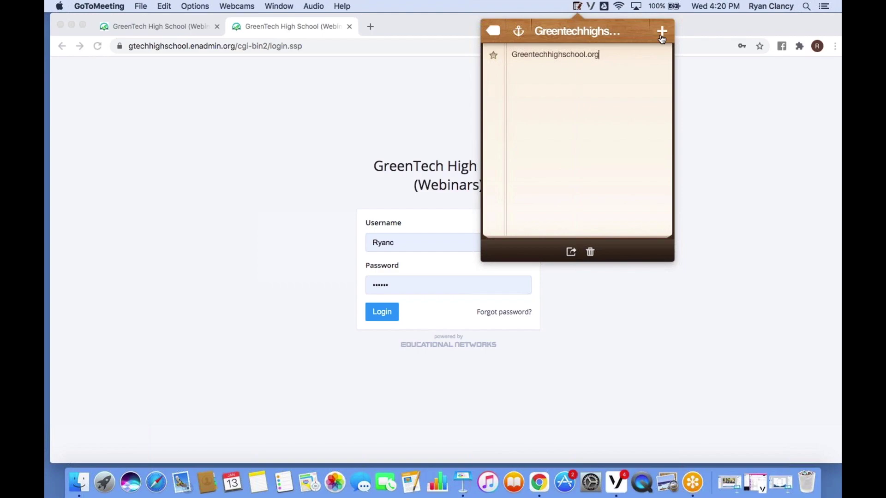
pyautogui.click(511, 56)
pyautogui.write('admin.')
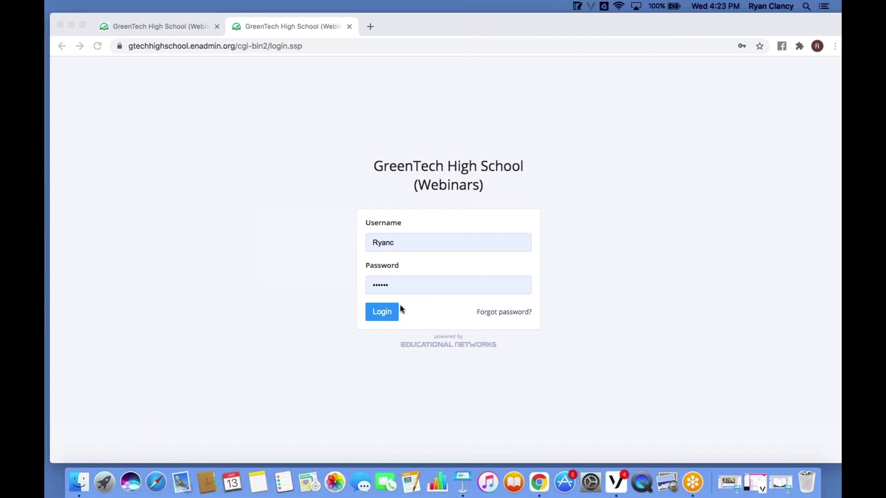
# - Log in to the school's admin site with the prefilled credentials and look over the dashboard sections
pyautogui.click(381, 313)
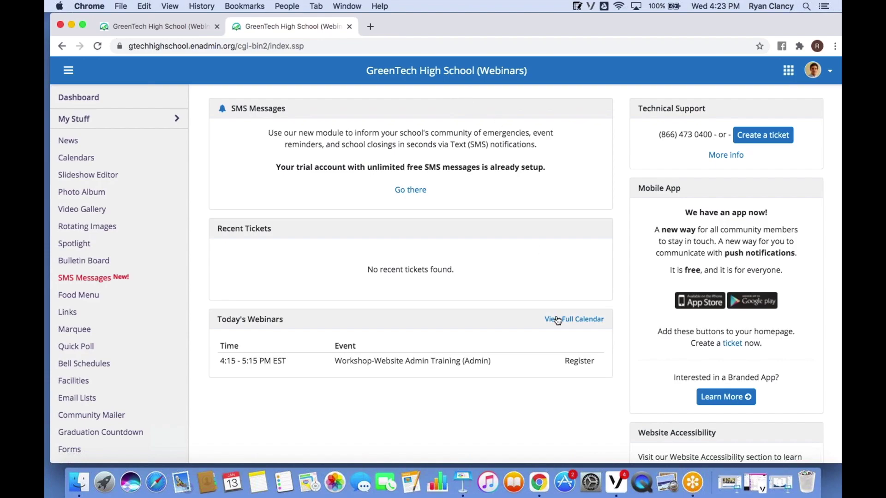
pyautogui.scroll(-2, 587, 363)
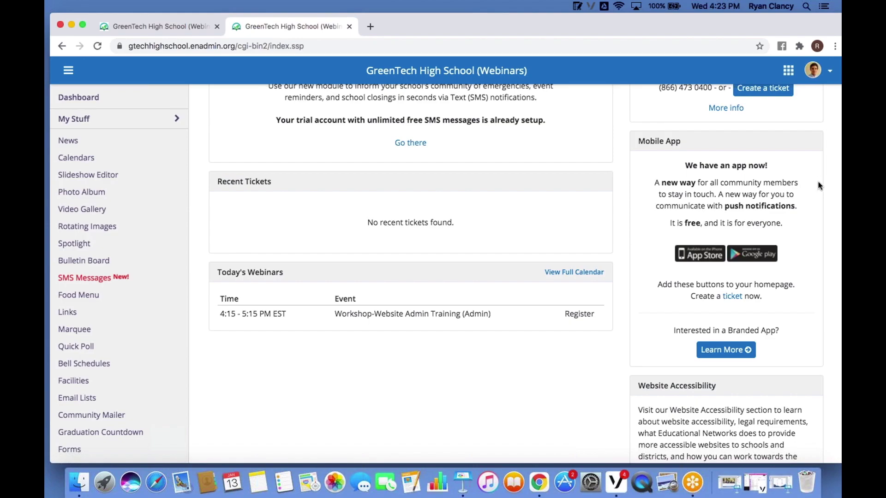
pyautogui.moveTo(792, 20); pyautogui.dragTo(841, 18)
pyautogui.scroll(2, 808, 58)
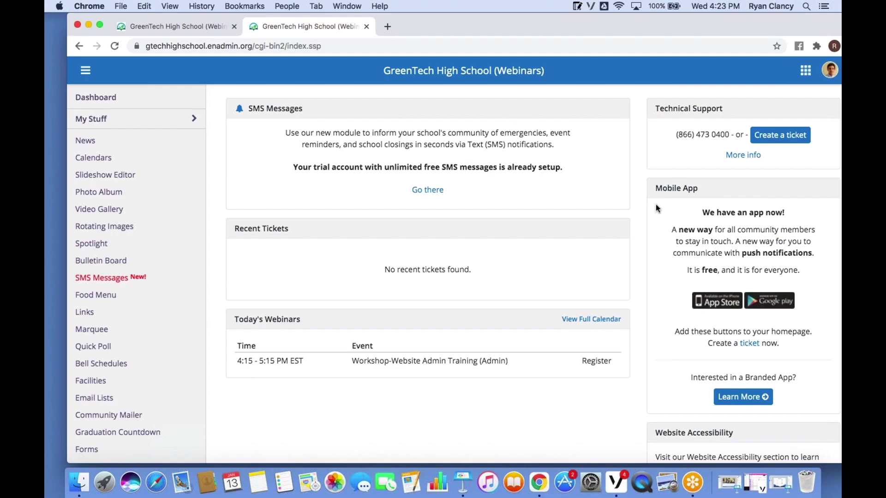
pyautogui.scroll(-1, 601, 261)
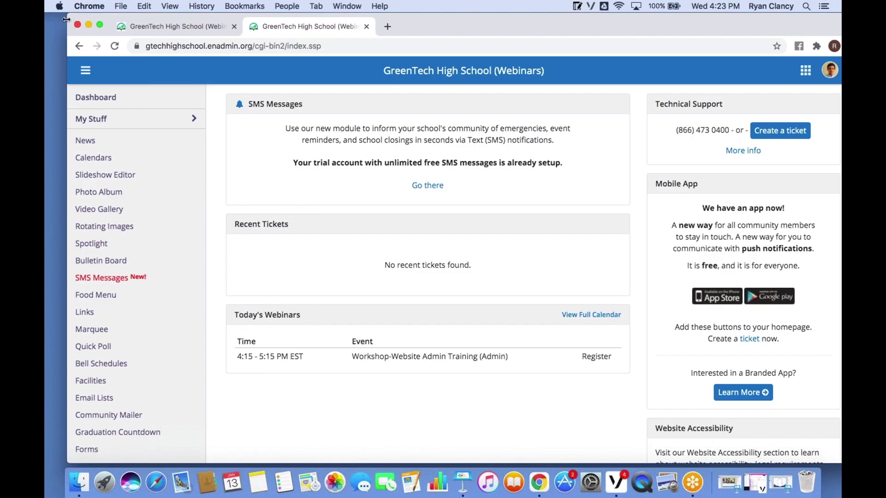
pyautogui.moveTo(68, 17); pyautogui.dragTo(47, 17)
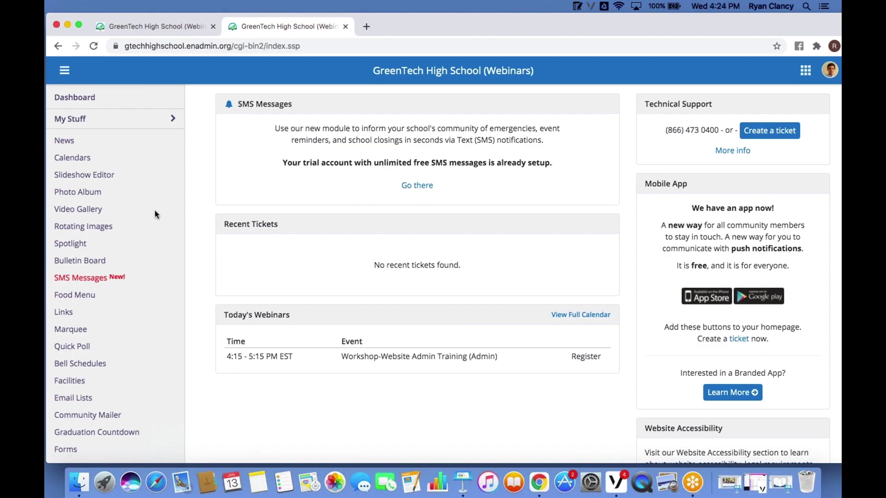
# - Look through the full list of site modules beside the dashboard, from News to Push Notifications
pyautogui.scroll(-3, 164, 216)
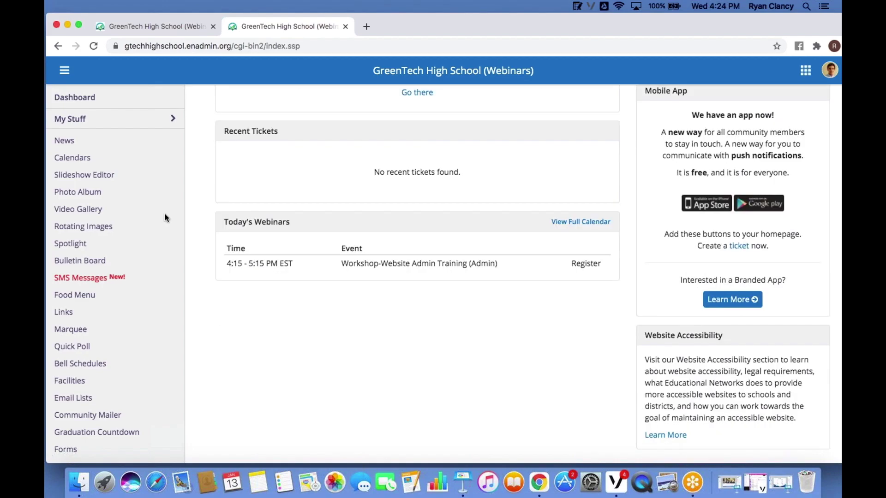
pyautogui.scroll(-3, 144, 249)
pyautogui.scroll(-8, 143, 181)
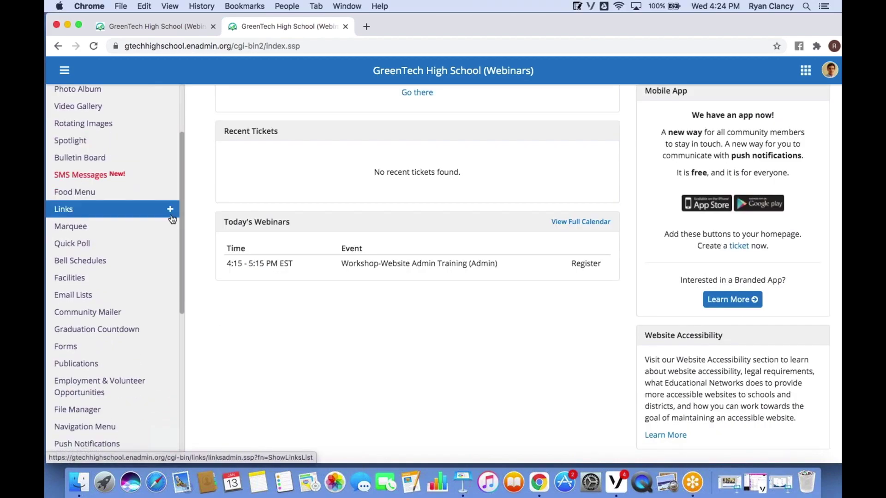
pyautogui.moveTo(180, 319); pyautogui.dragTo(185, 72)
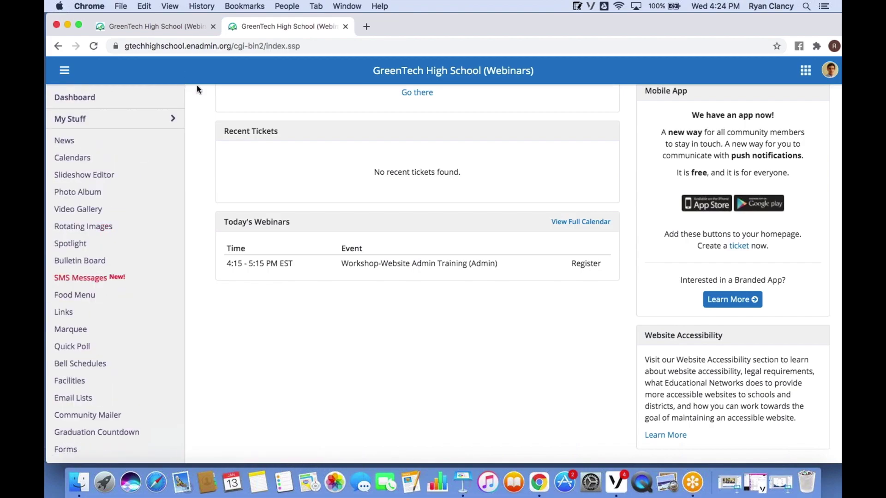
# - Open My Account from My Stuff and review the account's user information
pyautogui.click(148, 121)
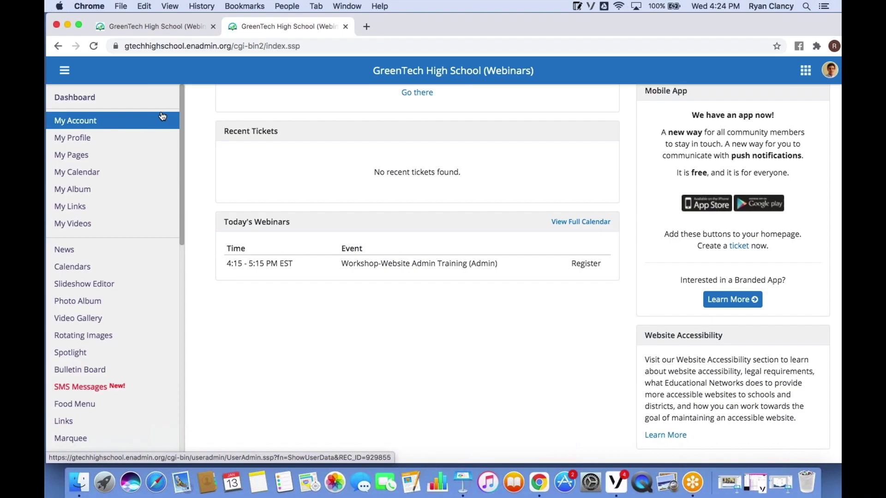
pyautogui.click(156, 116)
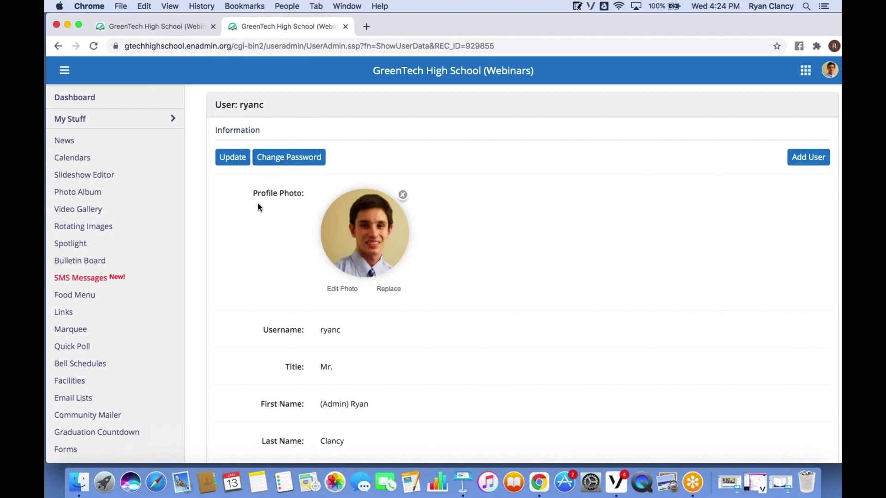
pyautogui.scroll(-3, 258, 204)
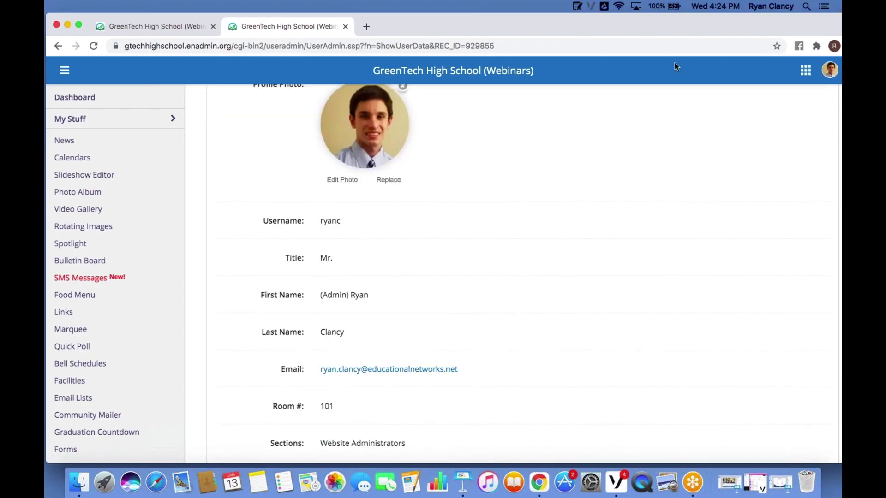
pyautogui.scroll(1, 790, 111)
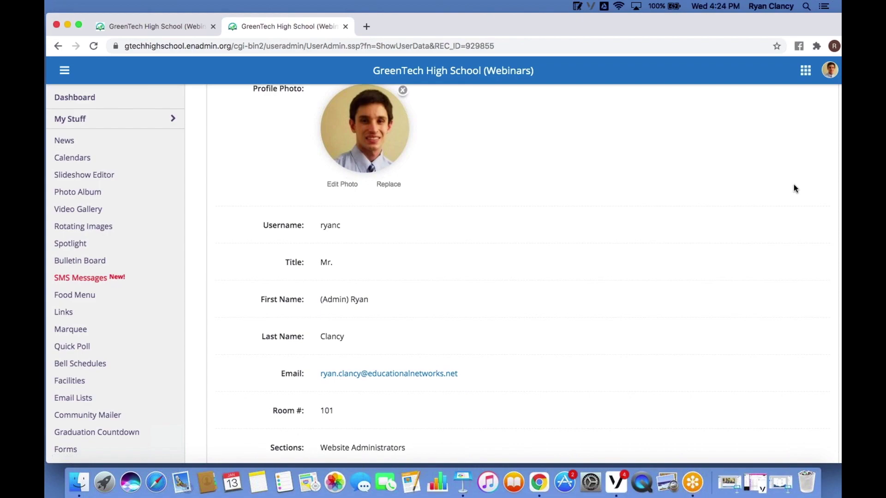
pyautogui.scroll(2, 793, 185)
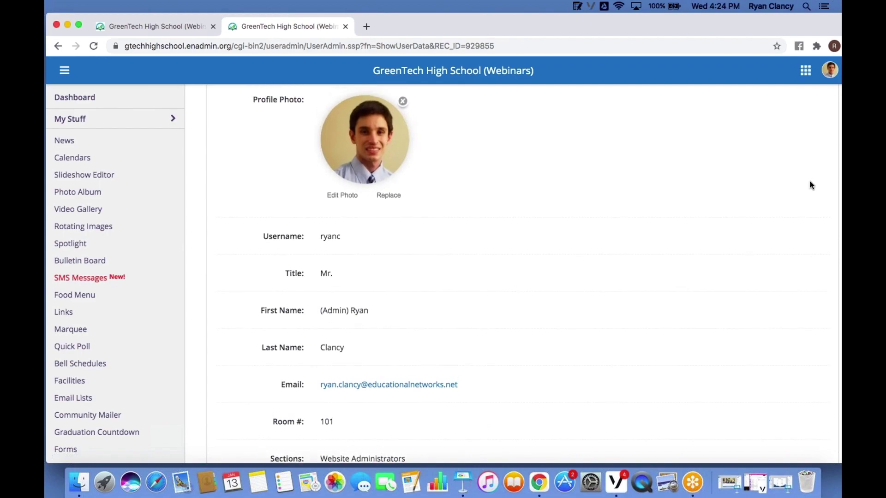
pyautogui.moveTo(783, 26); pyautogui.dragTo(756, 29)
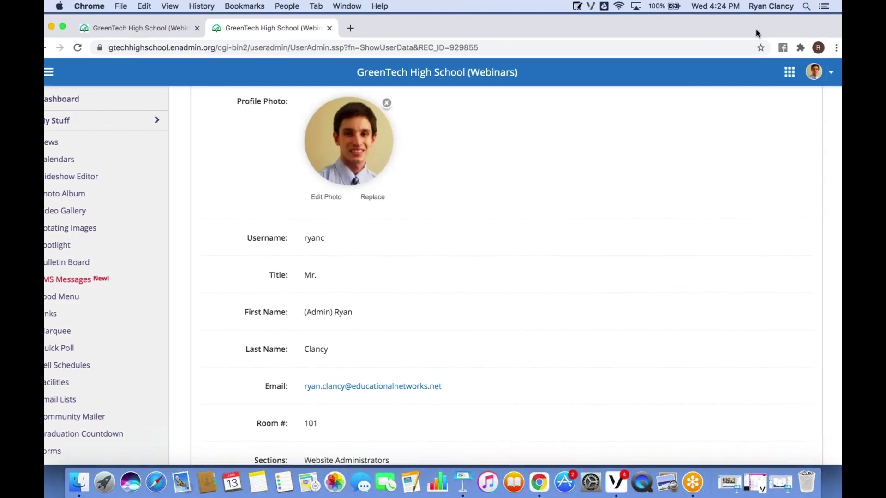
pyautogui.moveTo(833, 116); pyautogui.dragTo(827, 16)
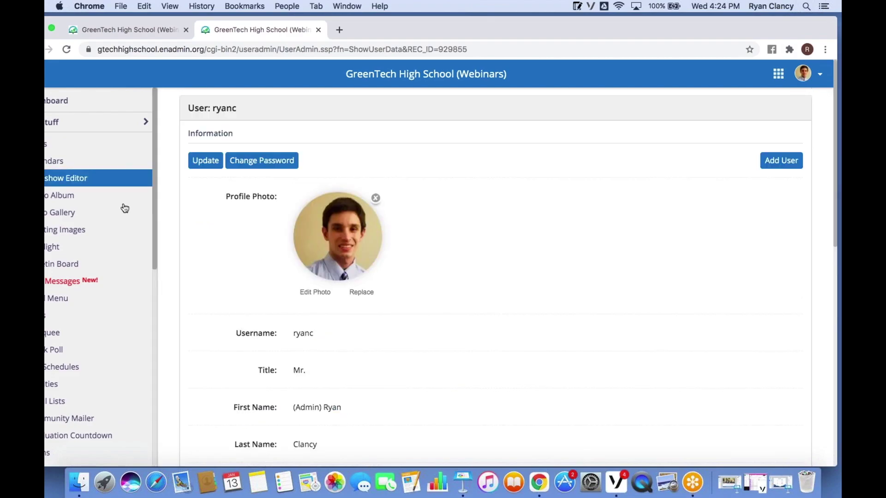
# - Open the account's update form and review its profile fields, such as position, community and staff list
pyautogui.click(221, 160)
pyautogui.moveTo(414, 30); pyautogui.dragTo(437, 16)
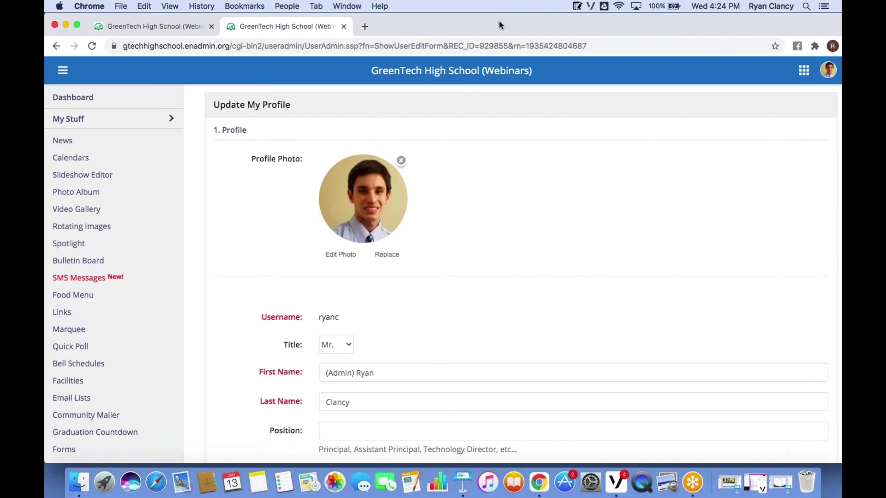
pyautogui.moveTo(492, 24); pyautogui.dragTo(476, 24)
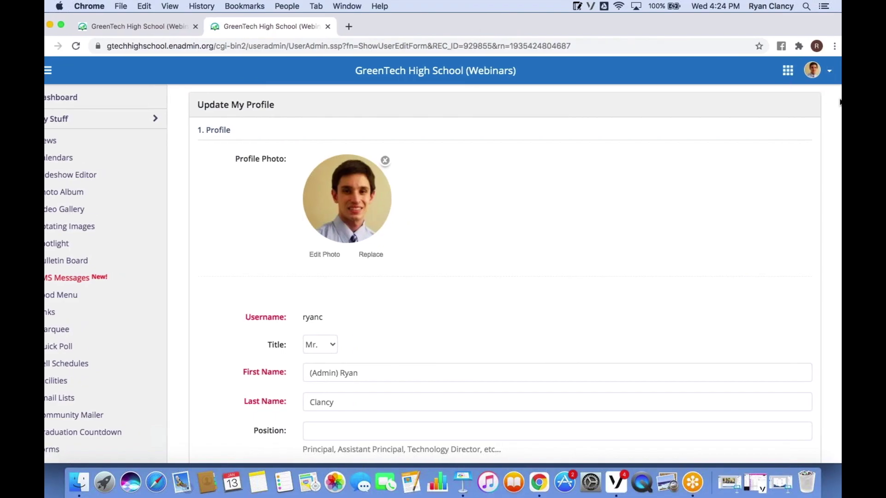
pyautogui.scroll(-5, 744, 265)
pyautogui.scroll(-1, 723, 125)
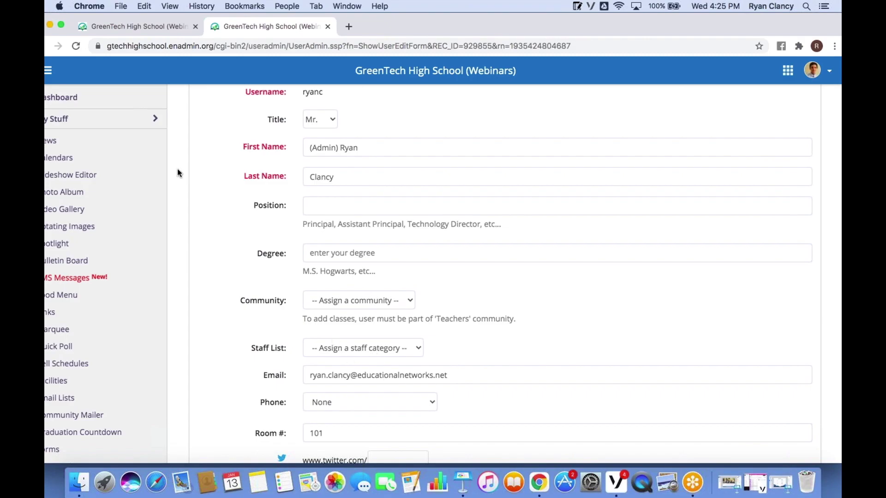
# - Return to the dashboard and review the website modules available to the administrator
pyautogui.click(63, 97)
pyautogui.moveTo(392, 15)
pyautogui.mouseDown()
pyautogui.moveTo(413, 11)
pyautogui.moveTo(404, 15)
pyautogui.mouseUp()
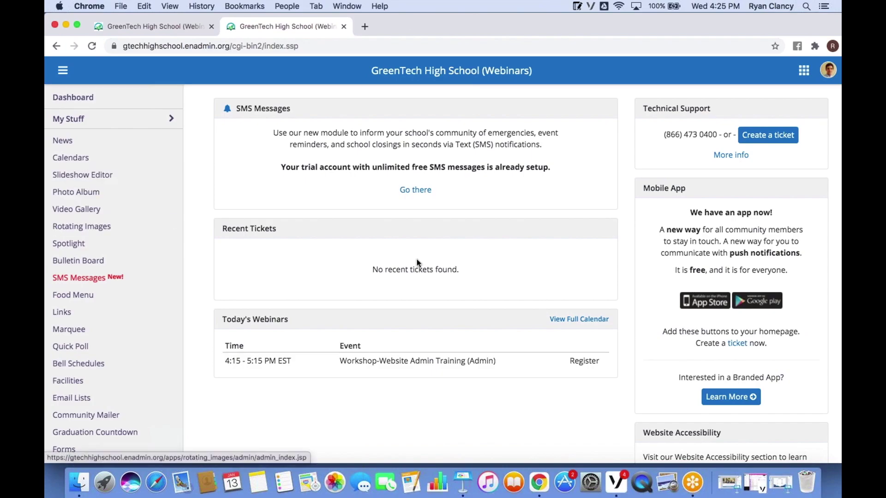
pyautogui.click(89, 278)
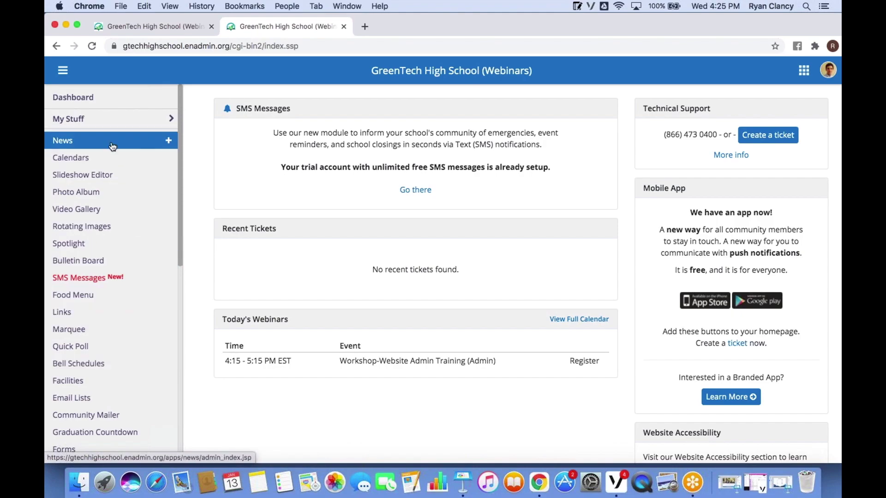
pyautogui.scroll(-5, 104, 303)
pyautogui.scroll(-1, 105, 302)
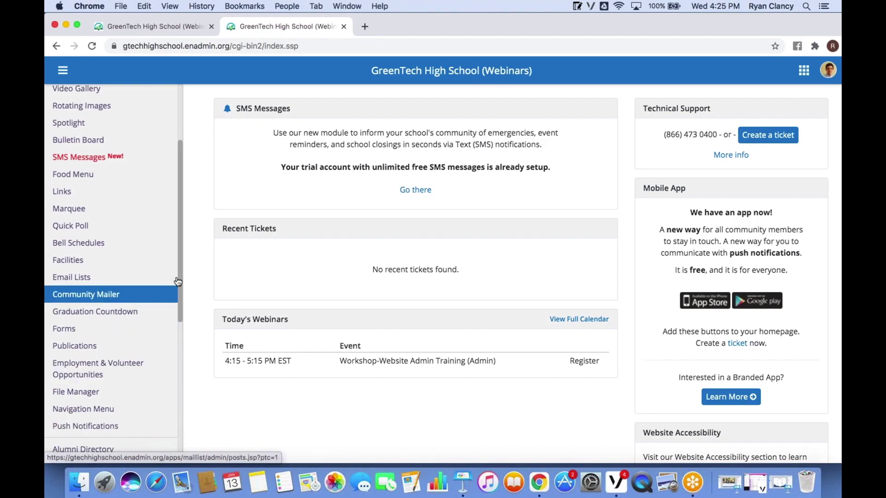
pyautogui.scroll(5, 179, 274)
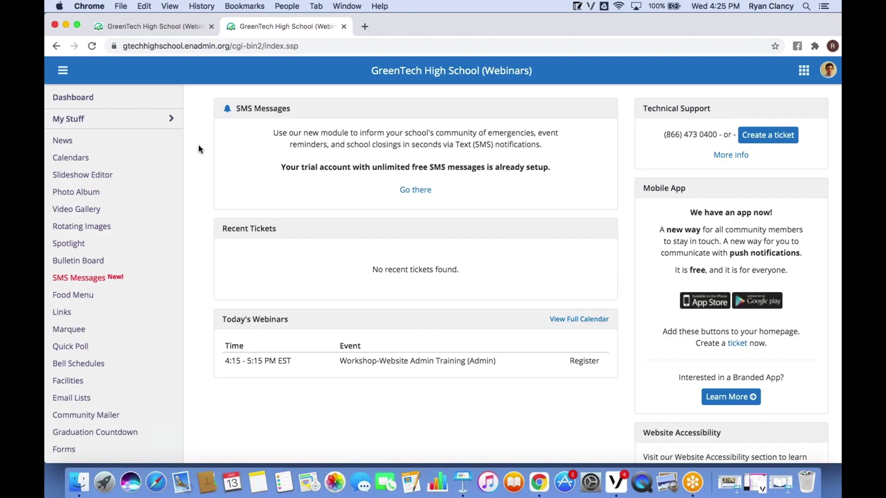
# - Switch to the public GreenTech High School homepage and view its News & Announcements section
pyautogui.click(150, 31)
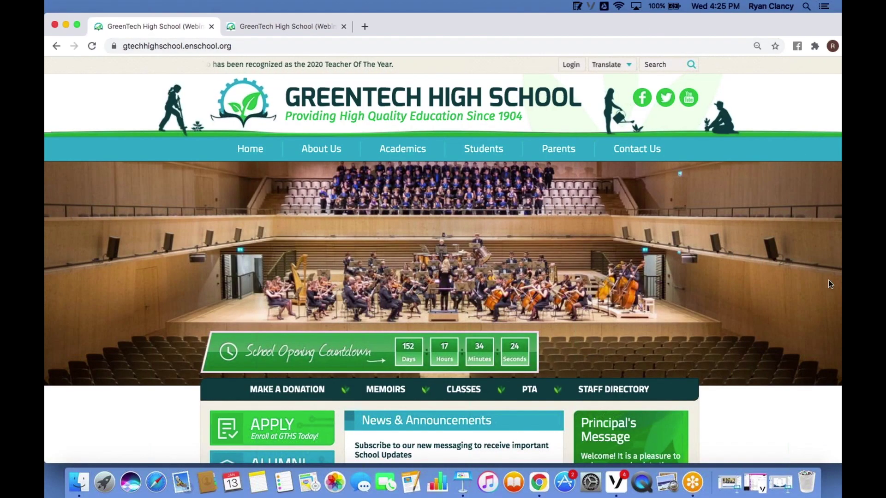
pyautogui.scroll(-7, 689, 235)
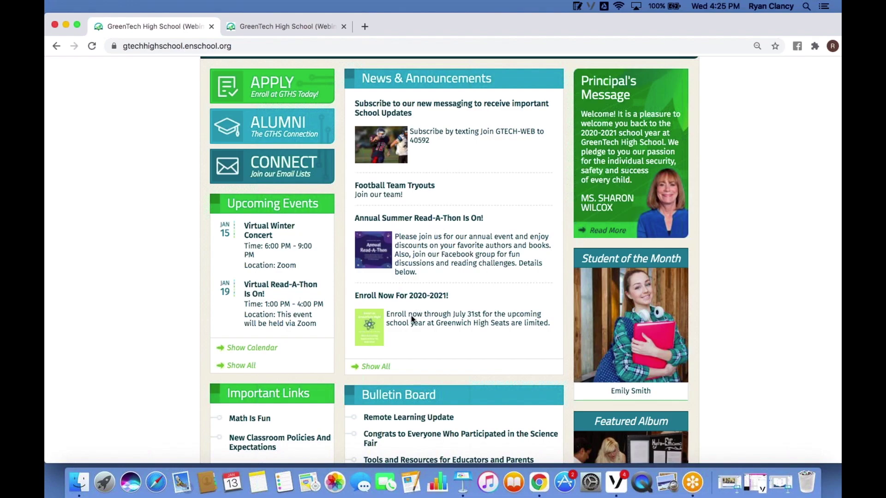
# - Review the public homepage's remaining sections, such as Bulletin Board, Video Highlights and Quick Poll, and return to its header
pyautogui.scroll(-1, 408, 307)
pyautogui.scroll(-8, 407, 306)
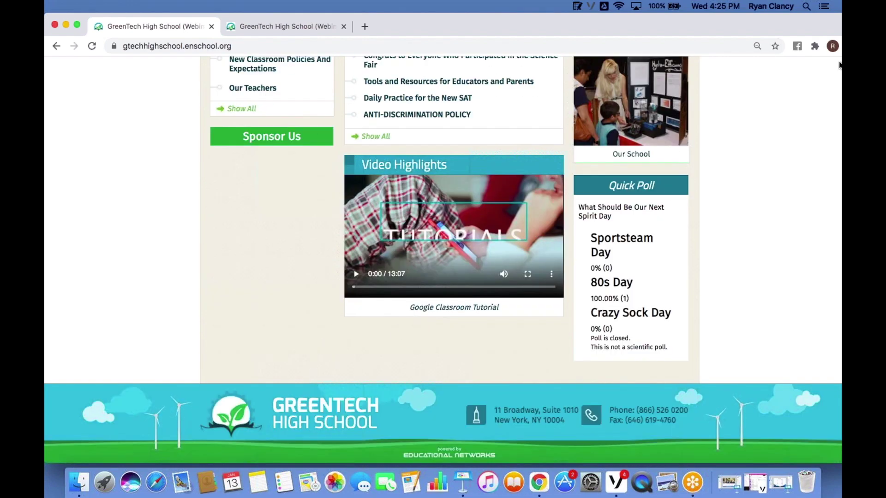
pyautogui.moveTo(788, 18)
pyautogui.press('ctrl+super+f')
pyautogui.click(822, 178)
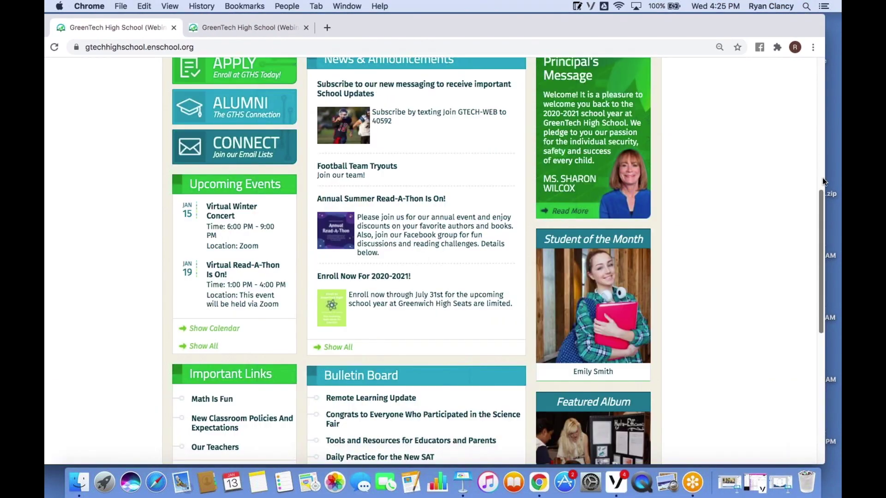
pyautogui.moveTo(824, 199); pyautogui.dragTo(808, 251)
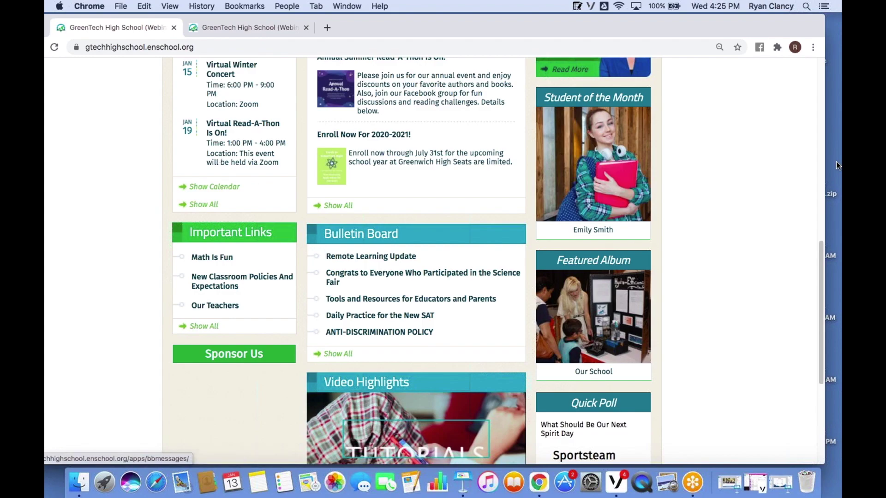
pyautogui.moveTo(821, 244); pyautogui.dragTo(822, 157)
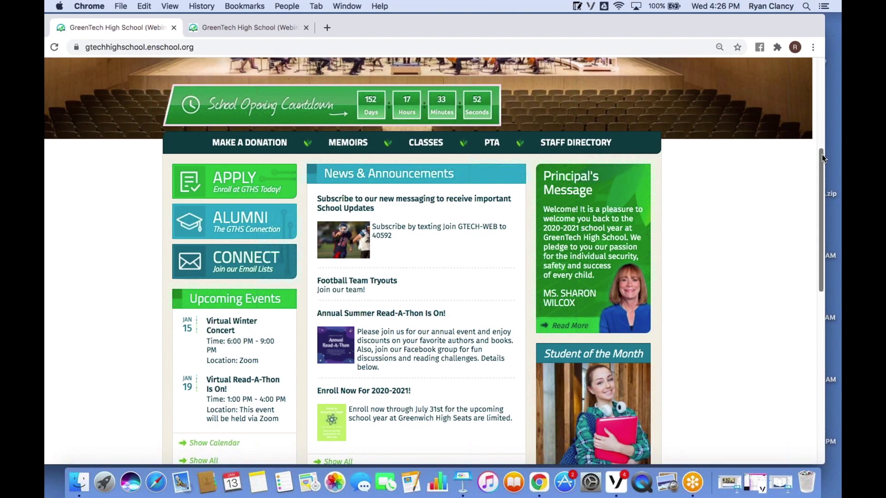
pyautogui.moveTo(821, 154); pyautogui.dragTo(840, 98)
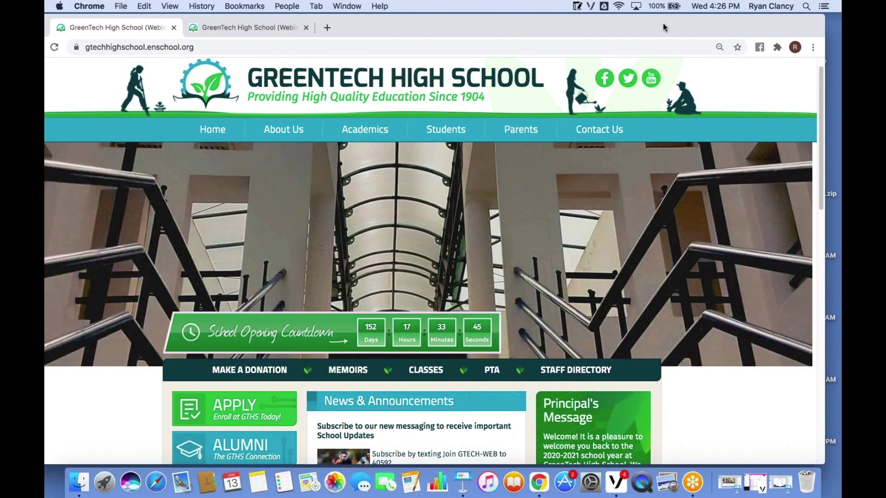
pyautogui.moveTo(675, 21); pyautogui.dragTo(698, 31)
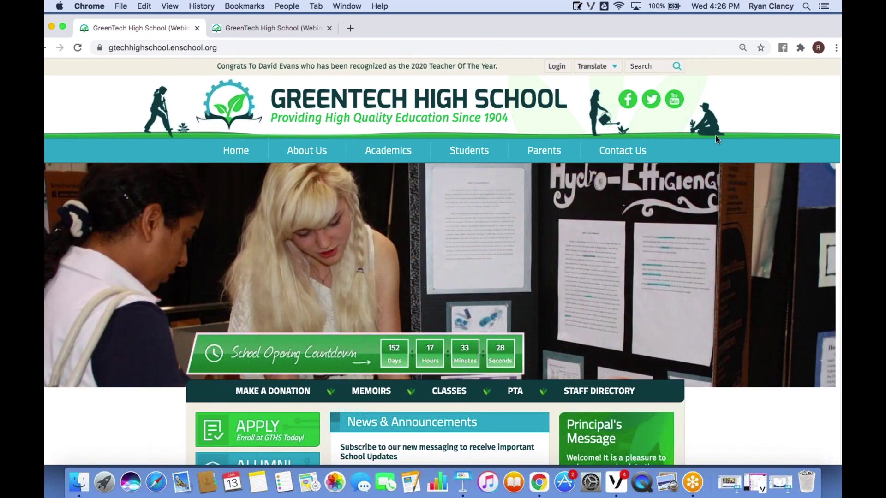
# - Switch to the admin dashboard and review the full module list, from News through departments, Classes / Homework, Users and Merchant Accounts
pyautogui.click(254, 26)
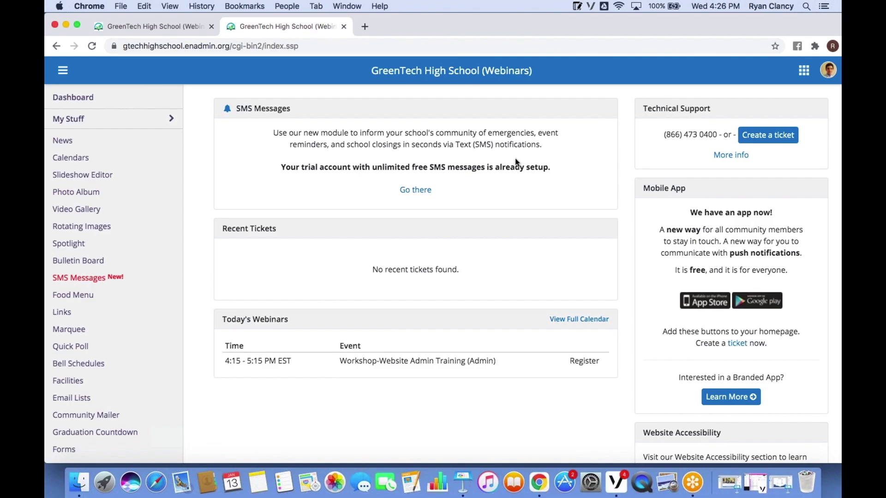
pyautogui.scroll(-2, 139, 296)
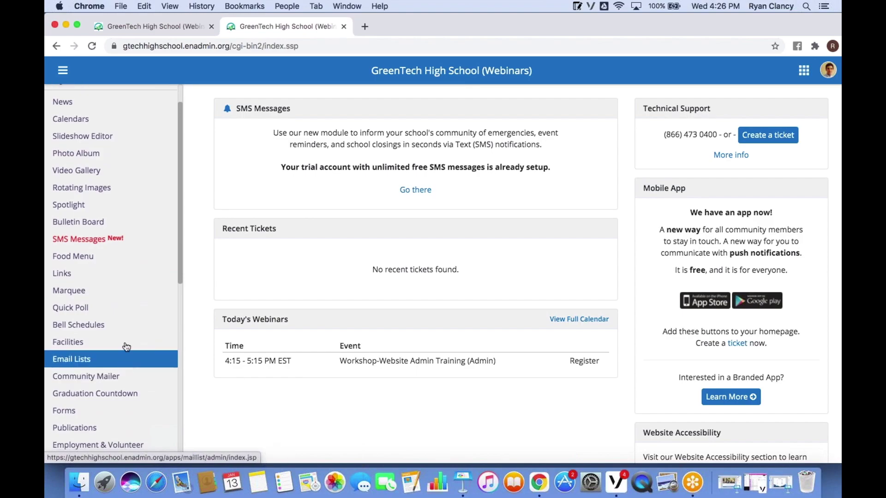
pyautogui.scroll(-5, 129, 359)
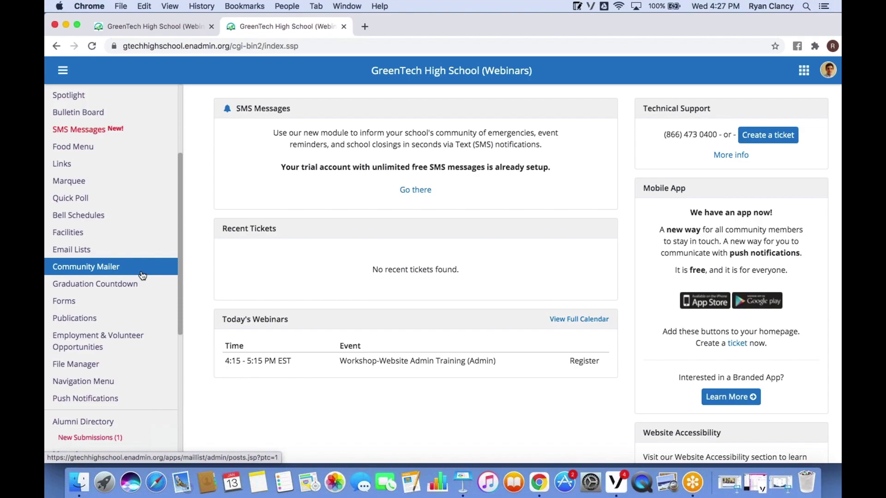
pyautogui.scroll(-2, 128, 301)
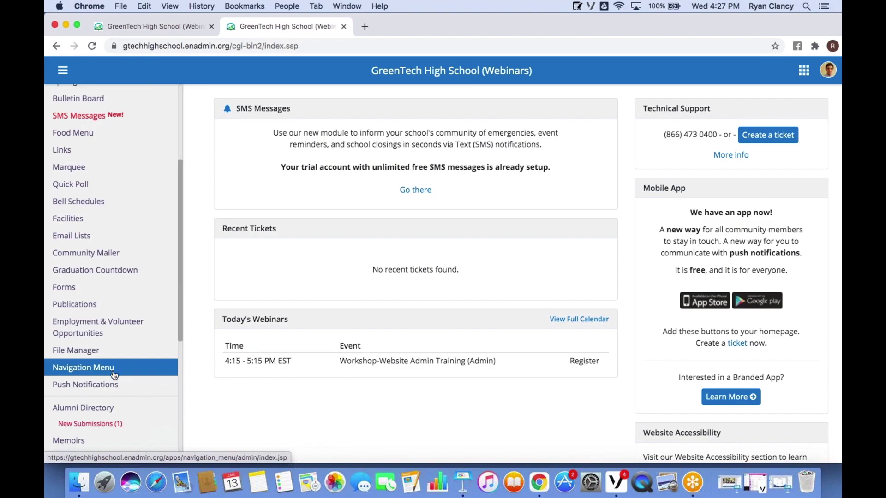
pyautogui.scroll(-10, 113, 374)
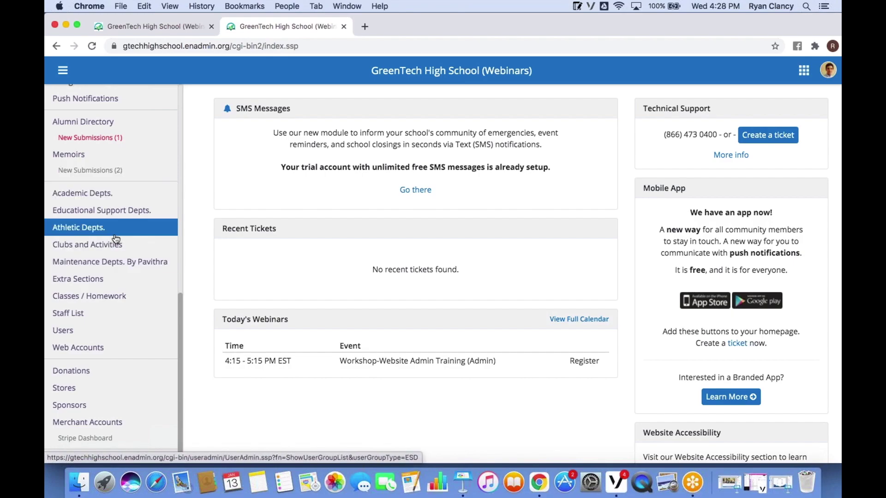
pyautogui.scroll(-1, 135, 294)
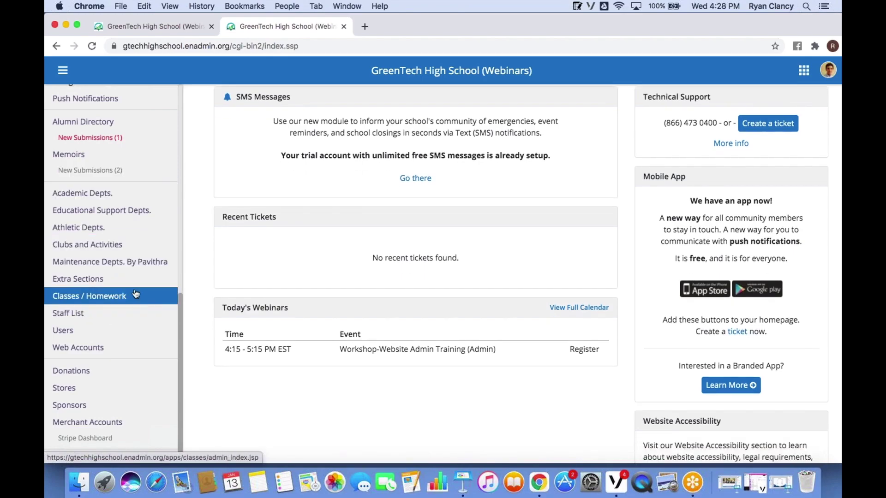
pyautogui.scroll(-3, 135, 294)
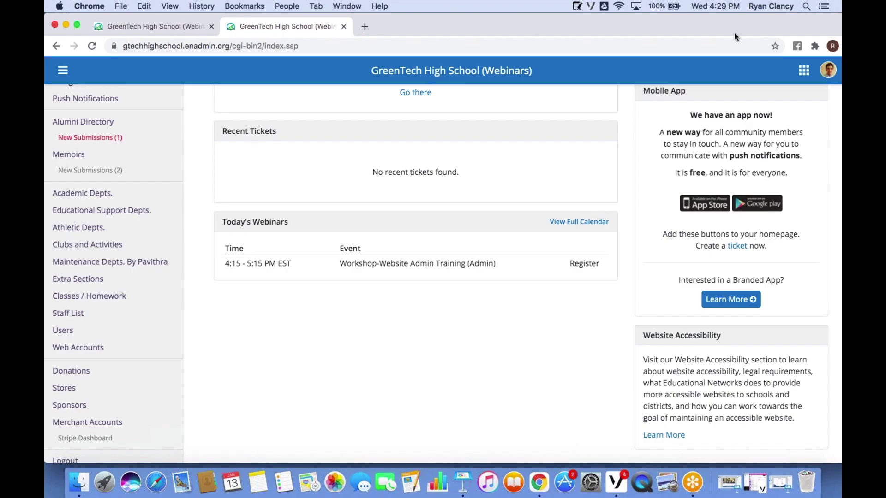
# - Reposition and narrow the browser window so it fits within the screen, showing the dashboard from its beginning
pyautogui.moveTo(733, 28); pyautogui.dragTo(699, 31)
pyautogui.moveTo(834, 25); pyautogui.dragTo(798, 25)
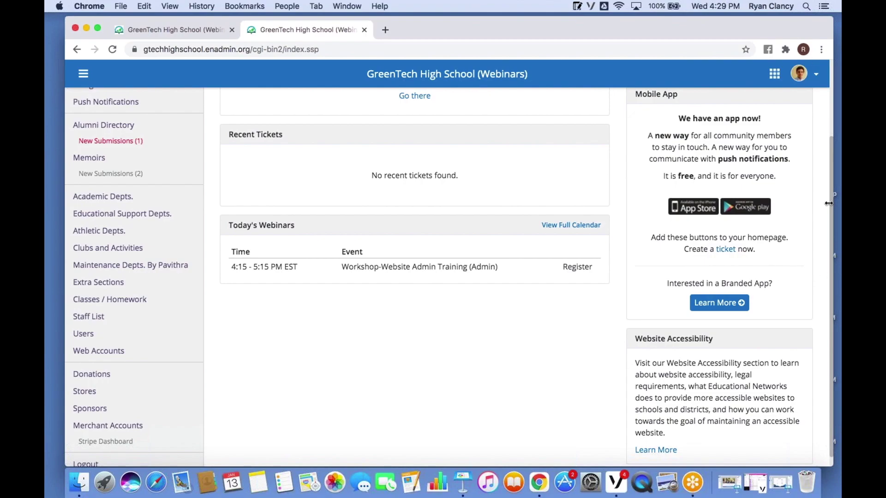
pyautogui.scroll(1, 830, 178)
pyautogui.scroll(2, 830, 178)
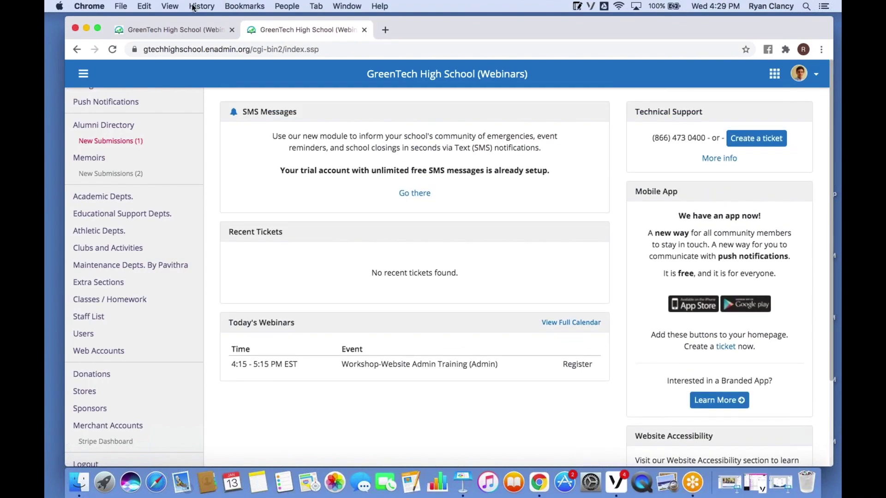
# - Switch to the public homepage and look over its News & Announcements and Upcoming Events sections
pyautogui.click(170, 36)
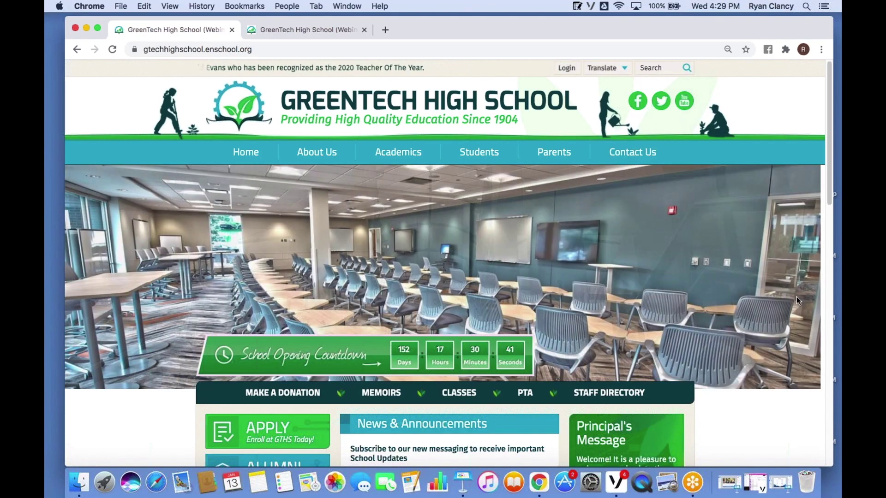
pyautogui.click(829, 105)
pyautogui.moveTo(830, 106); pyautogui.dragTo(841, 237)
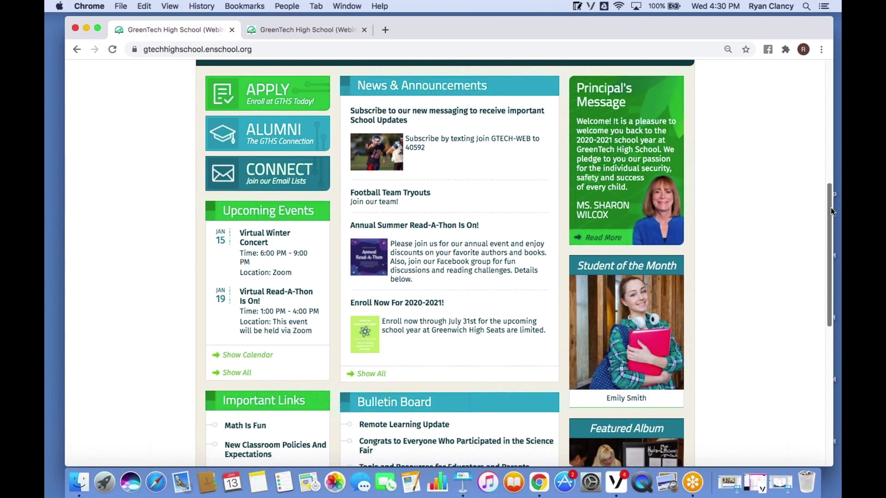
pyautogui.scroll(3, 830, 203)
pyautogui.scroll(1, 829, 200)
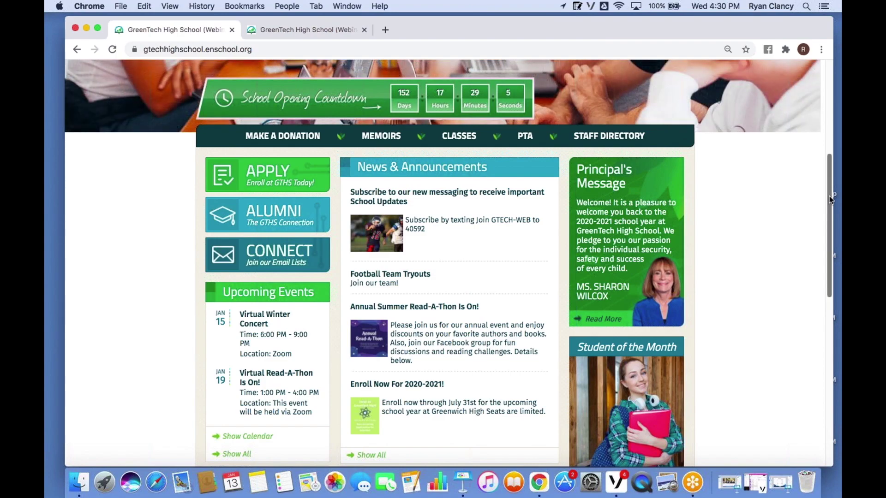
# - Return to the admin dashboard and open the News module
pyautogui.click(334, 29)
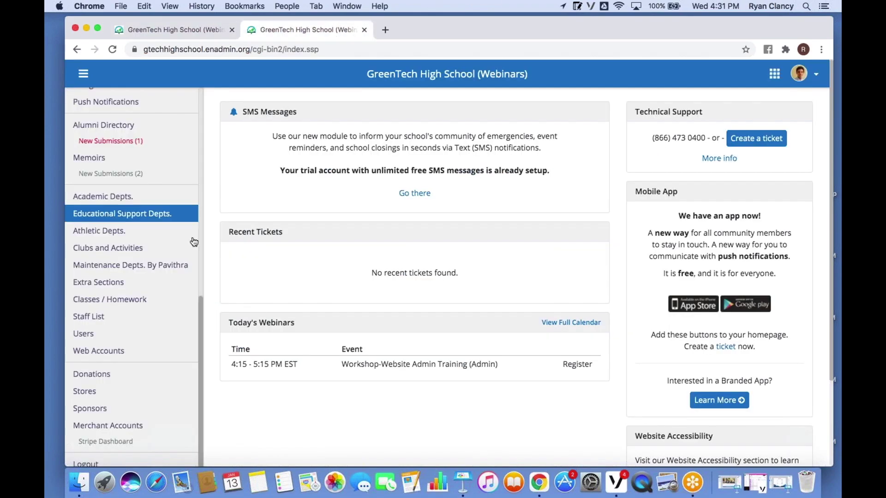
pyautogui.moveTo(199, 320); pyautogui.dragTo(232, 84)
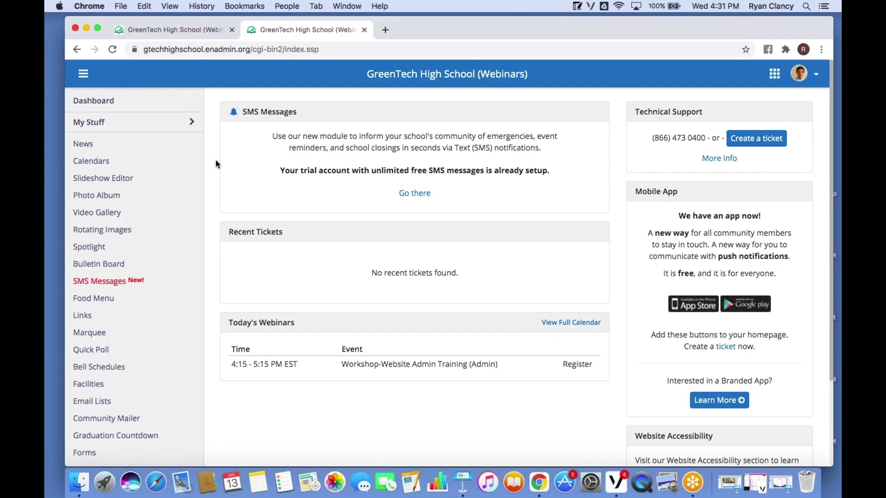
pyautogui.click(168, 146)
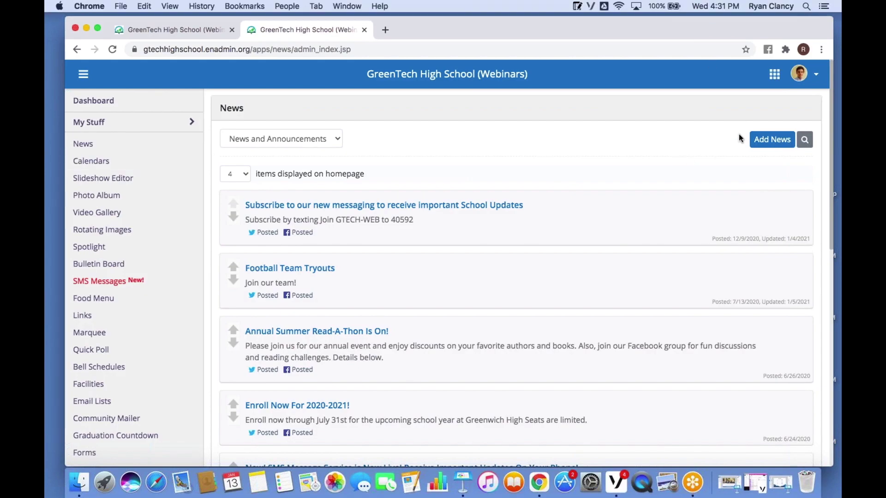
# - Start a new news item and assign it to the News and Announcements category
pyautogui.click(755, 140)
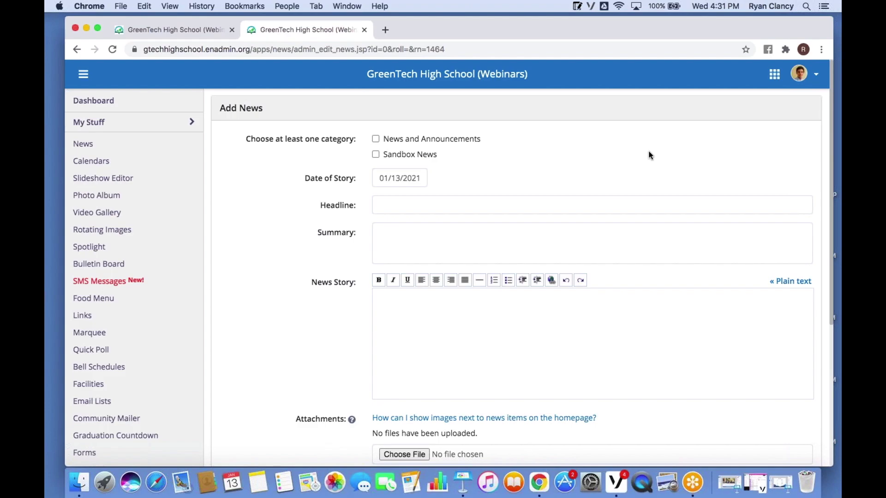
pyautogui.click(376, 140)
pyautogui.scroll(-2, 508, 169)
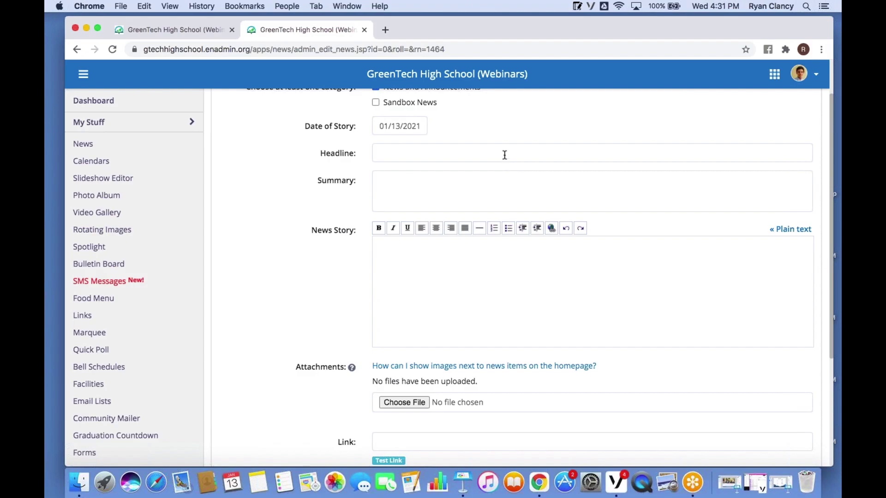
# - Enter "Science Fair Highlights" as the headline of the news item
pyautogui.click(504, 155)
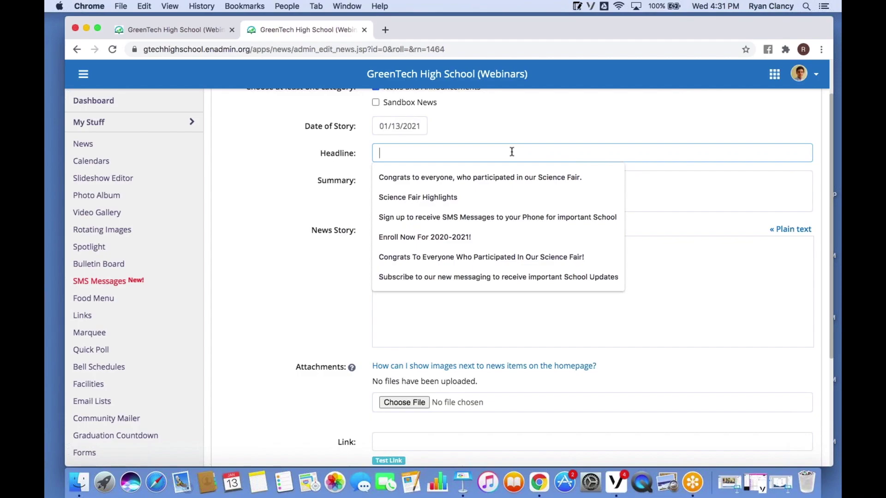
pyautogui.write('Scie')
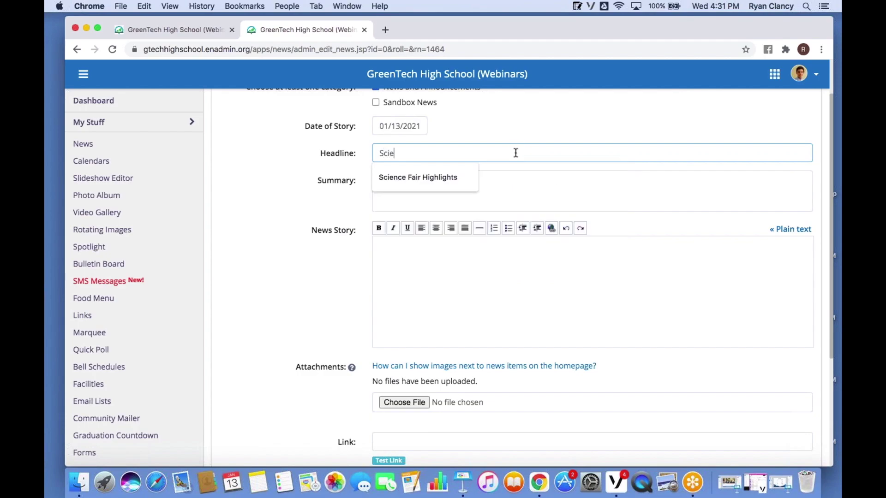
pyautogui.write('nce Fair Lig')
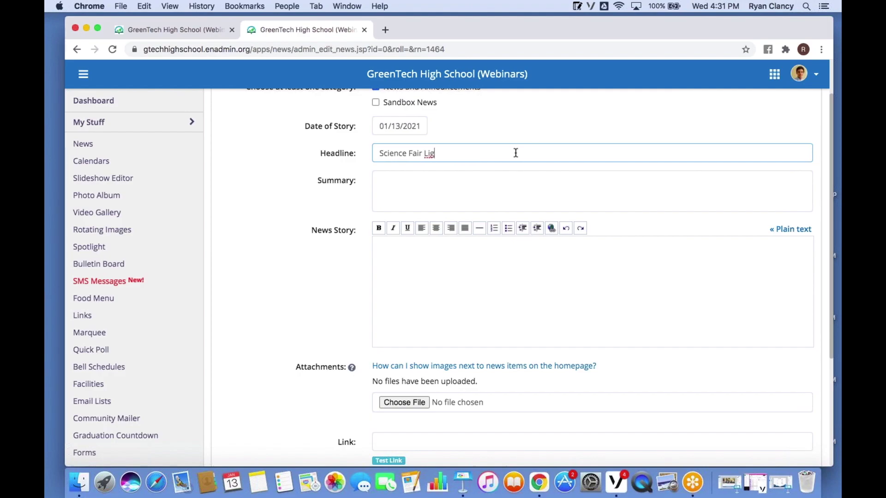
pyautogui.press('BackSpace')
pyautogui.press('BackSpace')
pyautogui.press('BackSpace')
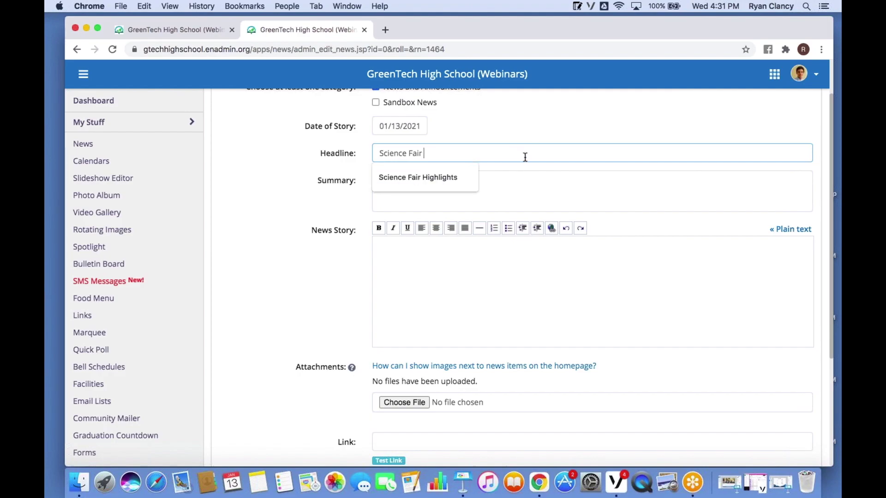
pyautogui.click(473, 178)
pyautogui.click(293, 267)
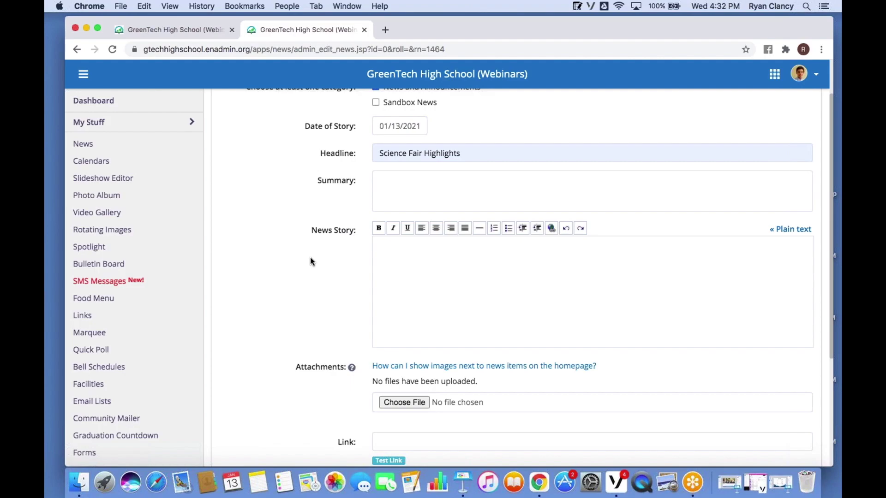
# - Switch to the MiniNote notes and open the note congratulating everyone who participated in the STEAM Fair
pyautogui.click(576, 6)
pyautogui.click(491, 31)
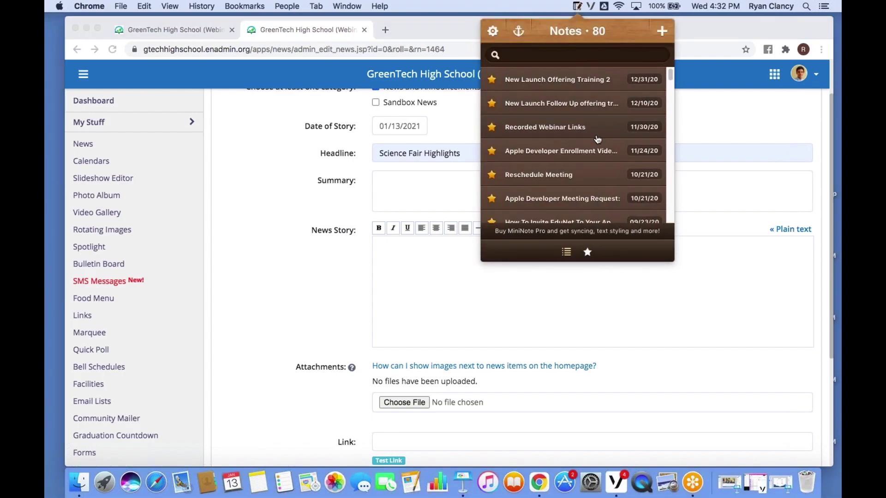
pyautogui.scroll(-3, 661, 92)
pyautogui.moveTo(670, 78); pyautogui.dragTo(662, 140)
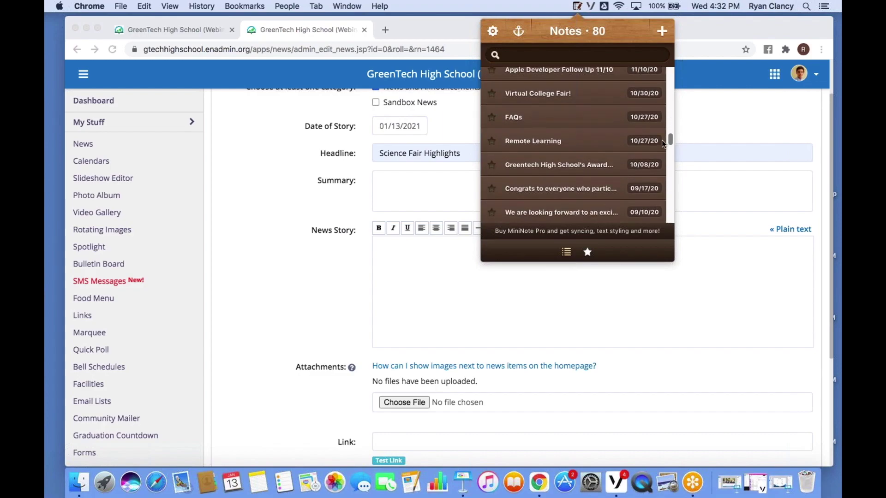
pyautogui.click(562, 187)
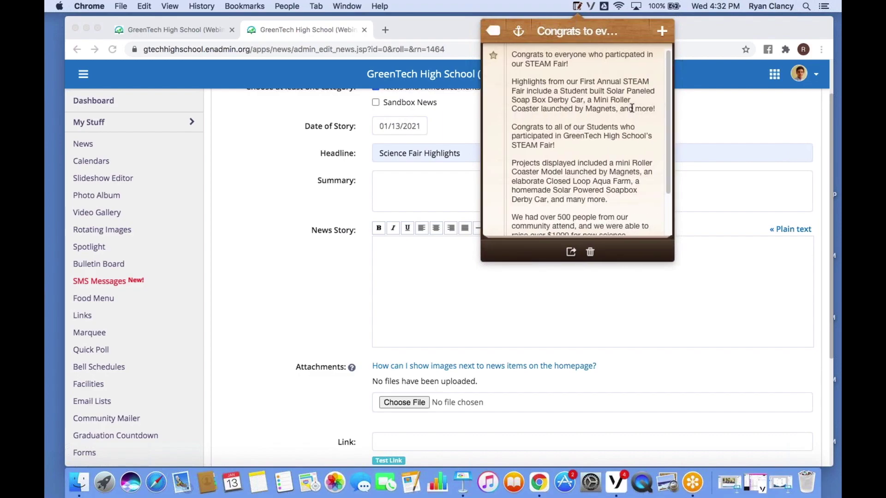
# - Copy the note's "Highlights from our First Annual STEAM Fair" paragraph into the news item's summary, matching the destination style
pyautogui.moveTo(511, 84); pyautogui.dragTo(657, 111)
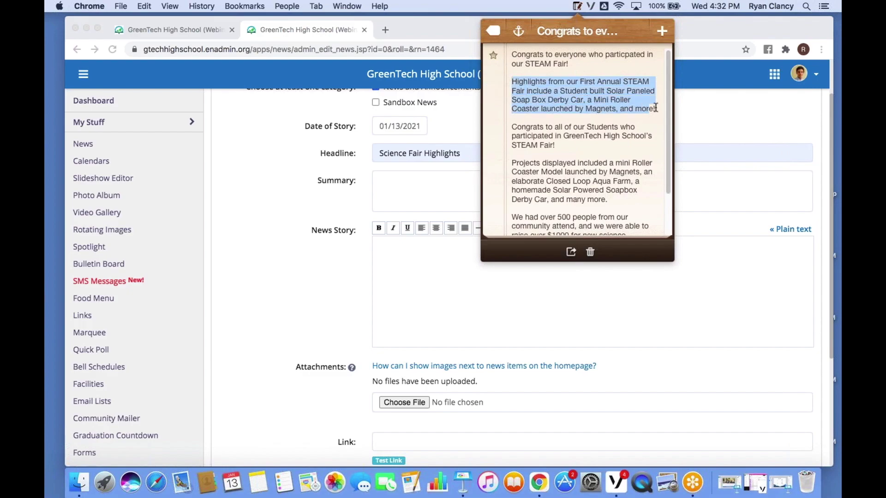
pyautogui.rightClick(575, 85)
pyautogui.click(597, 131)
pyautogui.click(395, 184)
pyautogui.click(401, 185)
pyautogui.rightClick(403, 191)
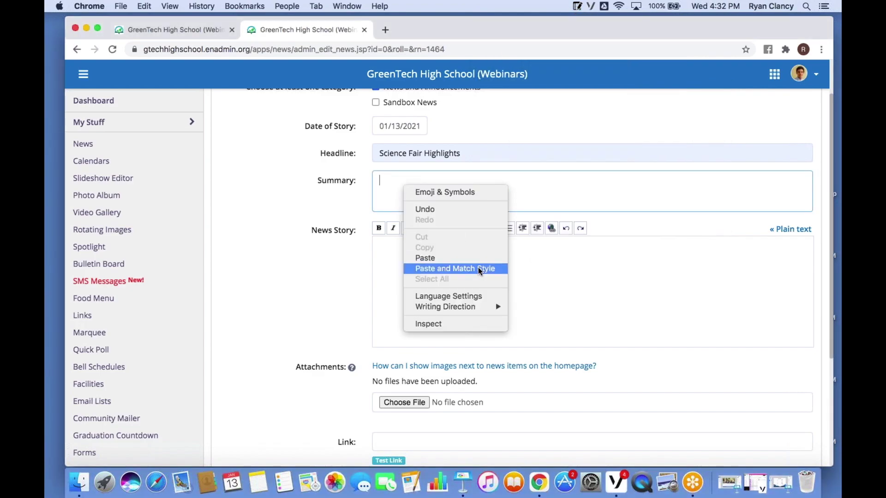
pyautogui.click(478, 267)
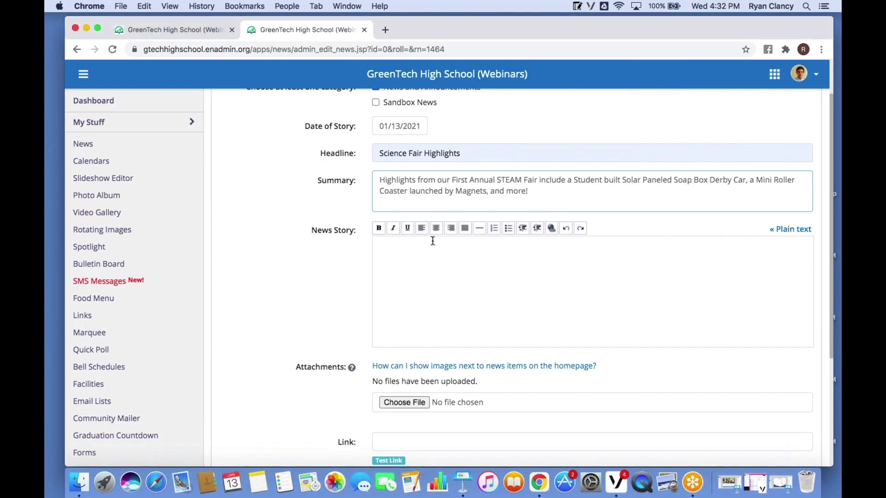
pyautogui.scroll(-1, 290, 218)
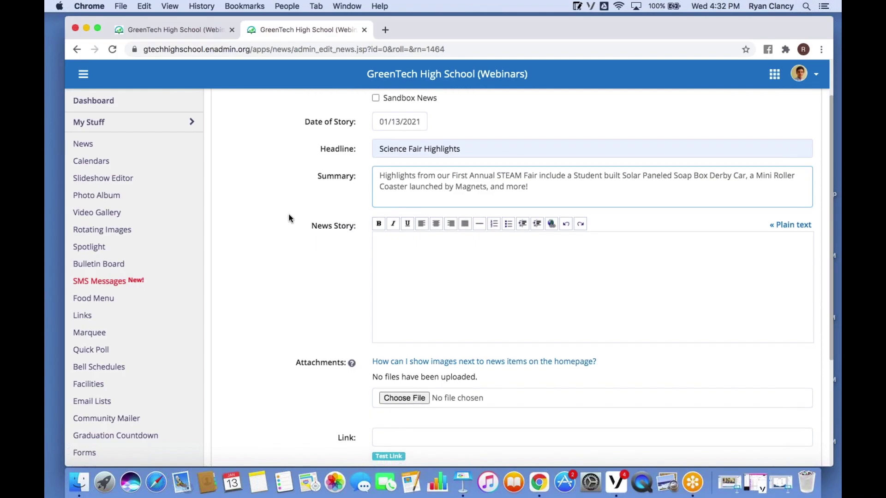
# - Postpone the iCloud connection alert and switch the News Story field to plain text
pyautogui.scroll(-2, 293, 215)
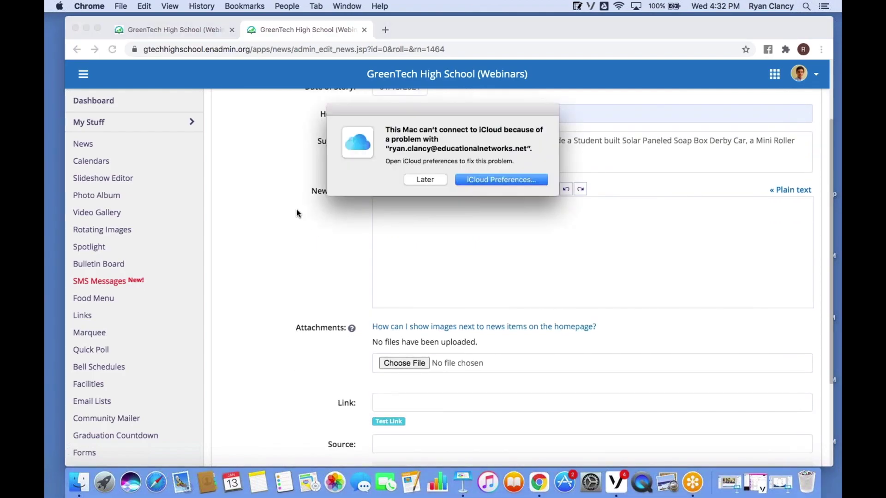
pyautogui.click(408, 181)
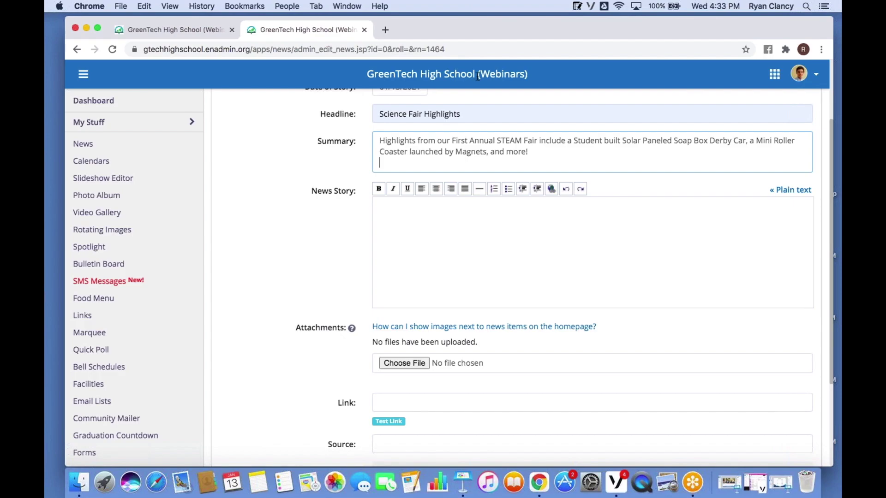
pyautogui.click(787, 191)
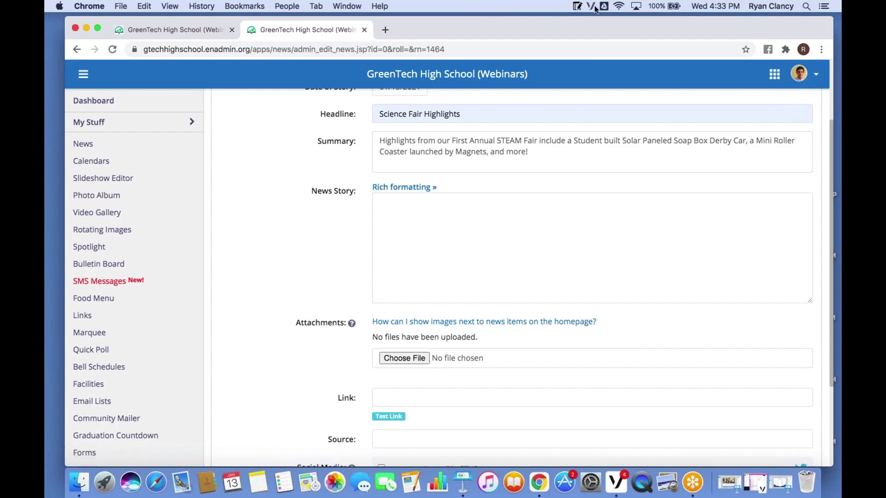
# - Copy the note's text from "Congrats to all of our Students" through "exciting event" into the News Story
pyautogui.click(577, 6)
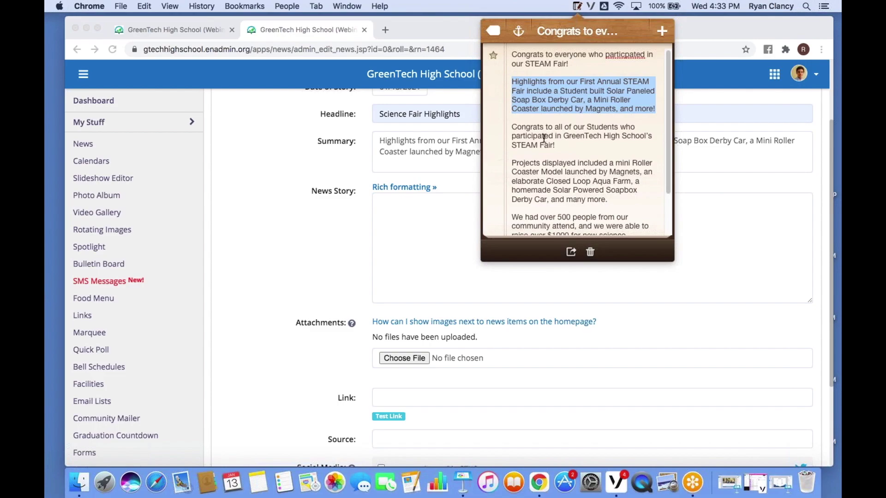
pyautogui.moveTo(511, 128); pyautogui.dragTo(648, 265)
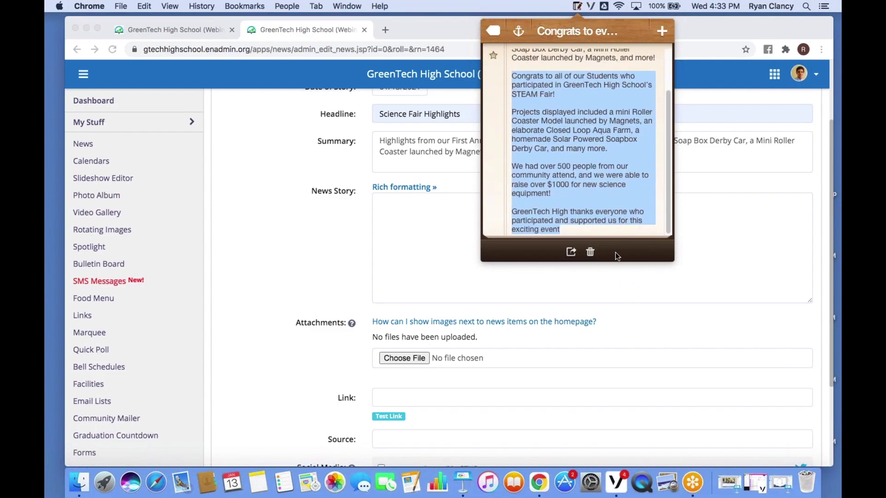
pyautogui.rightClick(576, 115)
pyautogui.click(596, 159)
pyautogui.click(417, 208)
pyautogui.rightClick(417, 208)
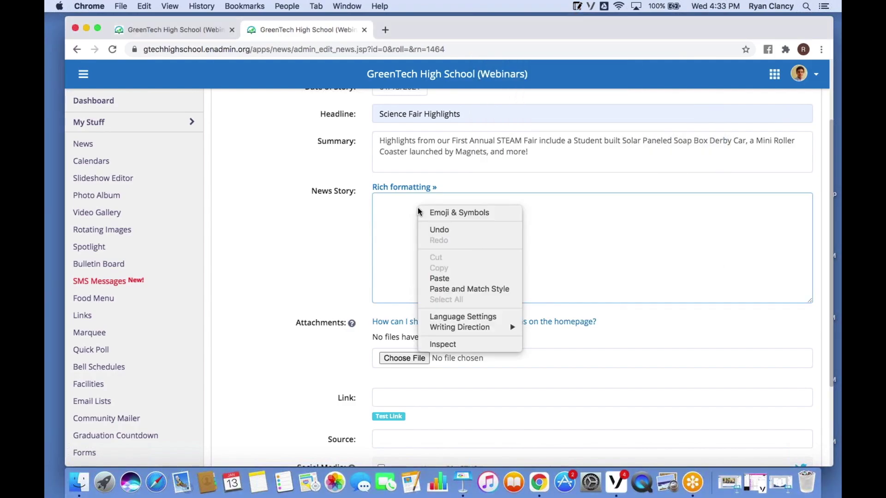
pyautogui.click(451, 278)
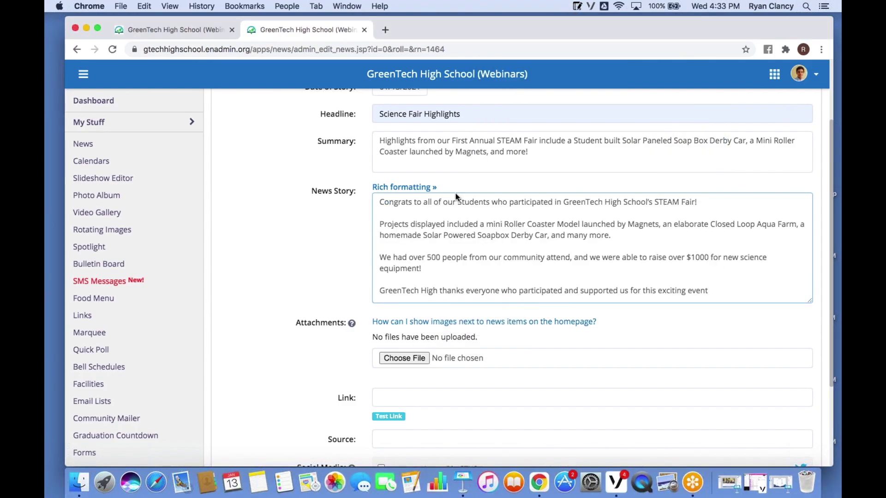
# - Return the News Story to rich formatting and insert a blank line above its first paragraph
pyautogui.click(413, 188)
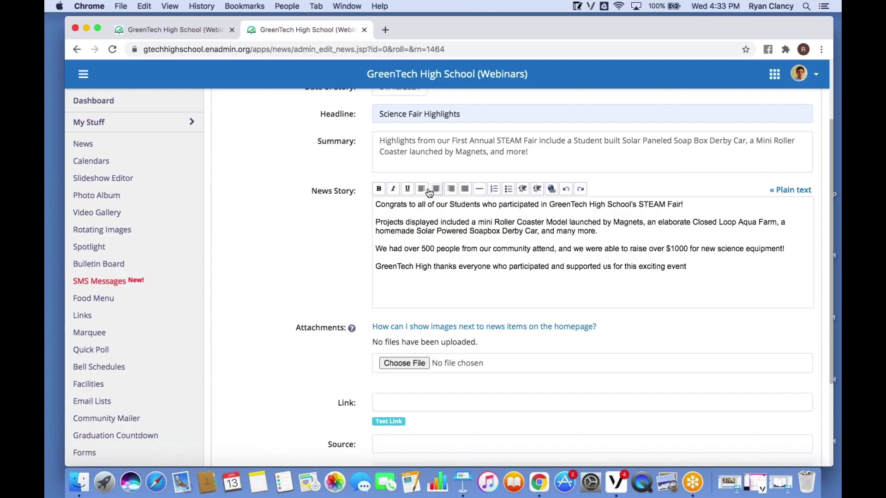
pyautogui.click(376, 204)
pyautogui.press('Return')
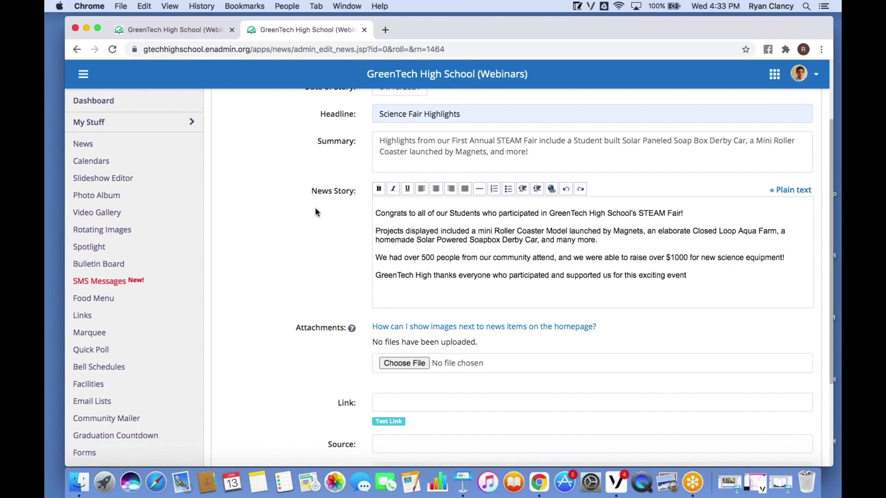
# - Attach the image science-fair-648905_1920.jpg from the Photos folder to the news item
pyautogui.scroll(-1, 323, 203)
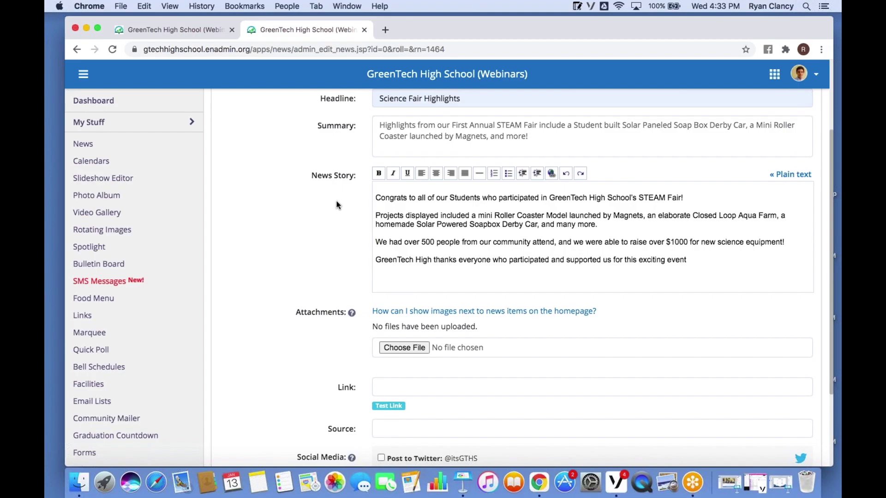
pyautogui.scroll(-5, 335, 198)
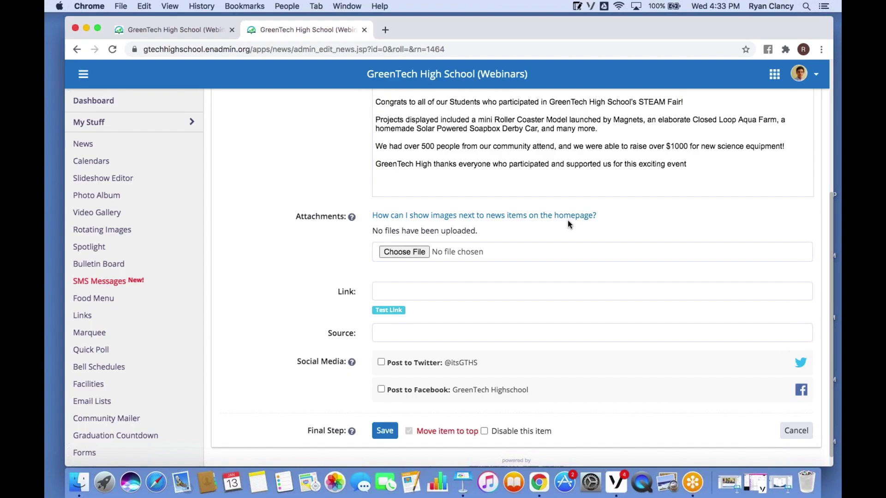
pyautogui.click(420, 251)
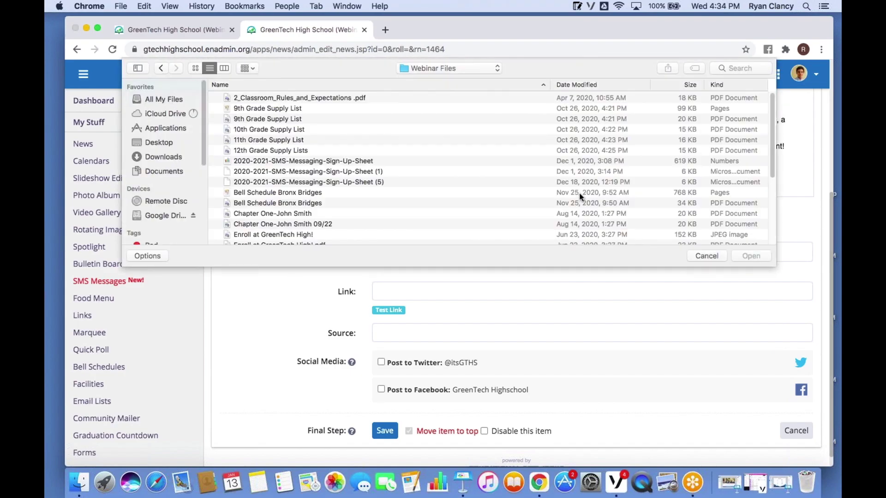
pyautogui.click(495, 68)
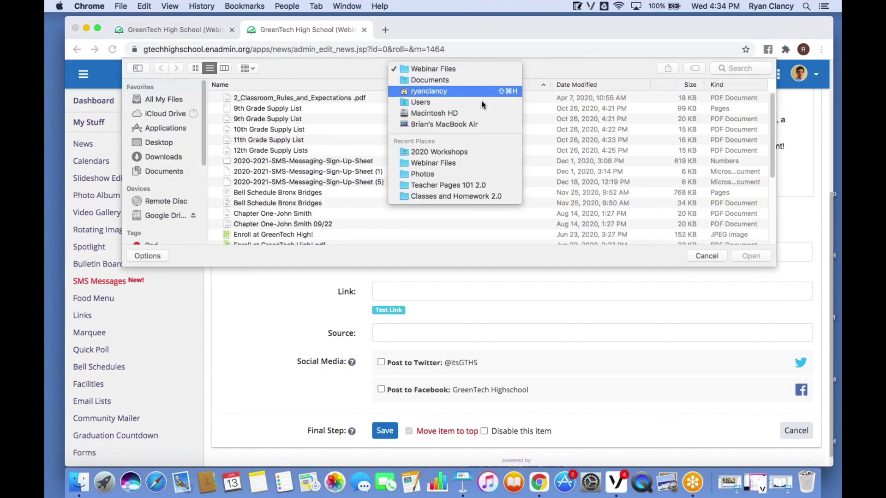
pyautogui.click(452, 174)
pyautogui.scroll(-5, 411, 189)
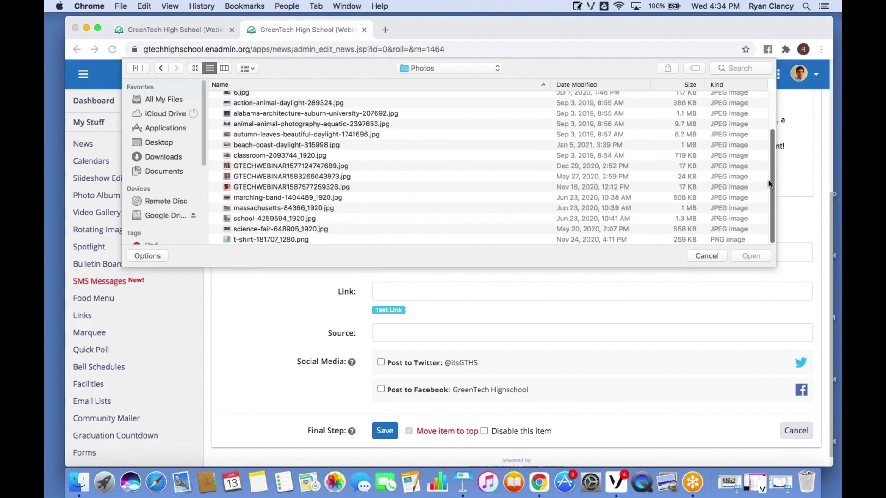
pyautogui.click(284, 230)
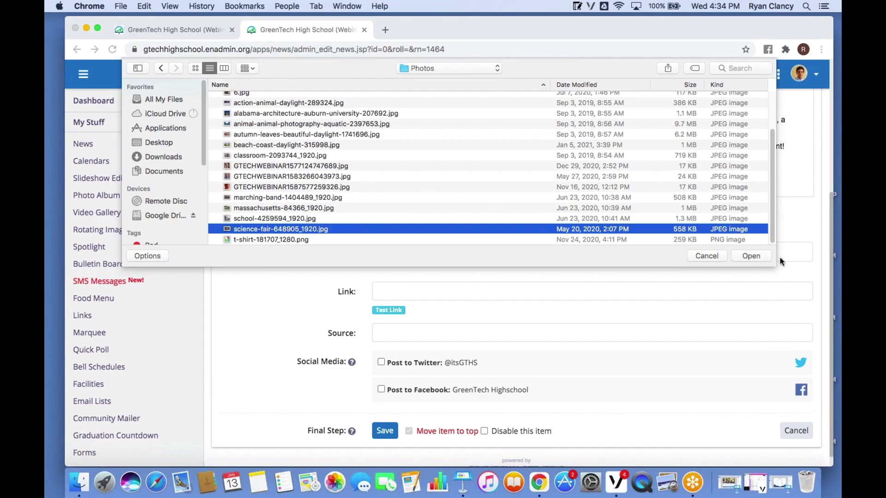
pyautogui.click(744, 256)
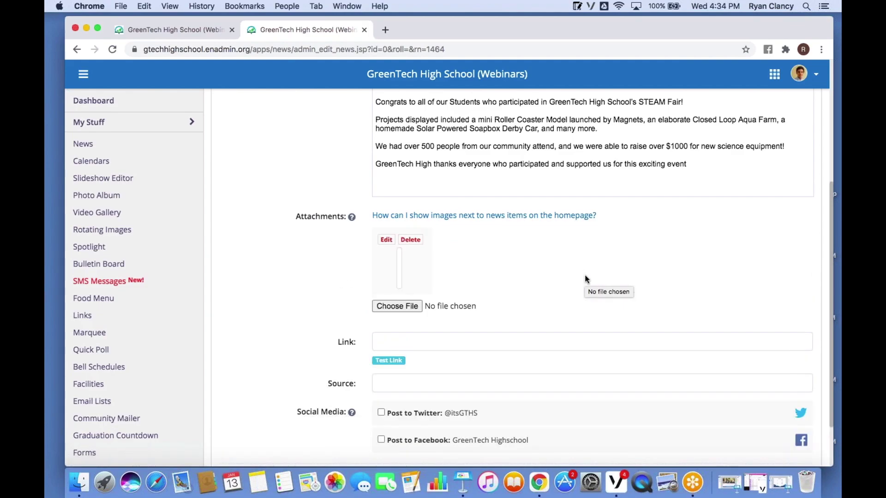
# - Set the news item to post to both the school's Twitter and Facebook accounts
pyautogui.scroll(-3, 585, 275)
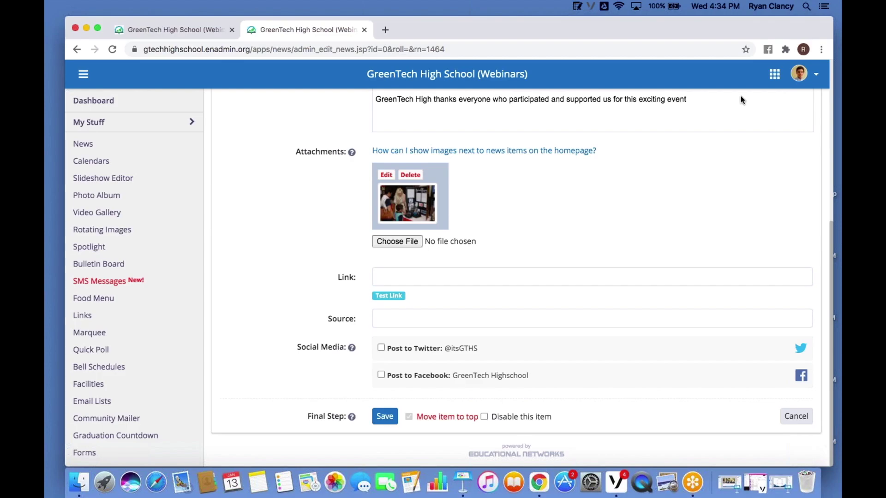
pyautogui.scroll(10, 831, 219)
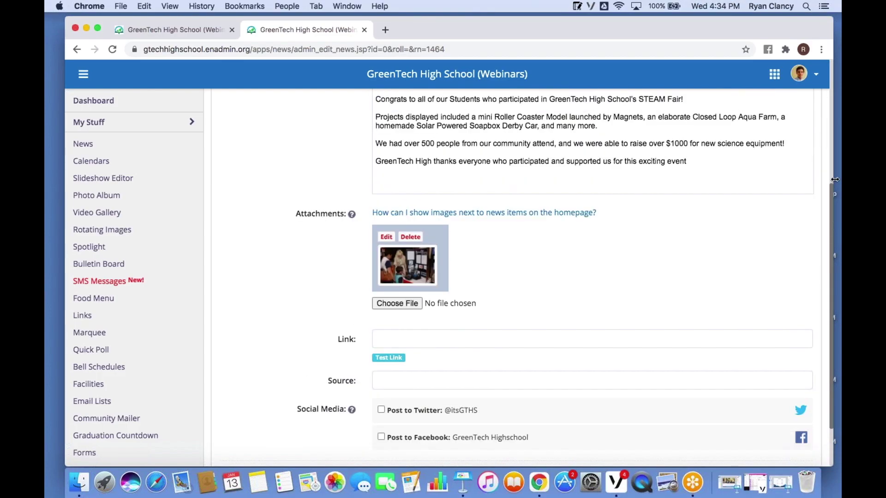
pyautogui.scroll(-6, 838, 98)
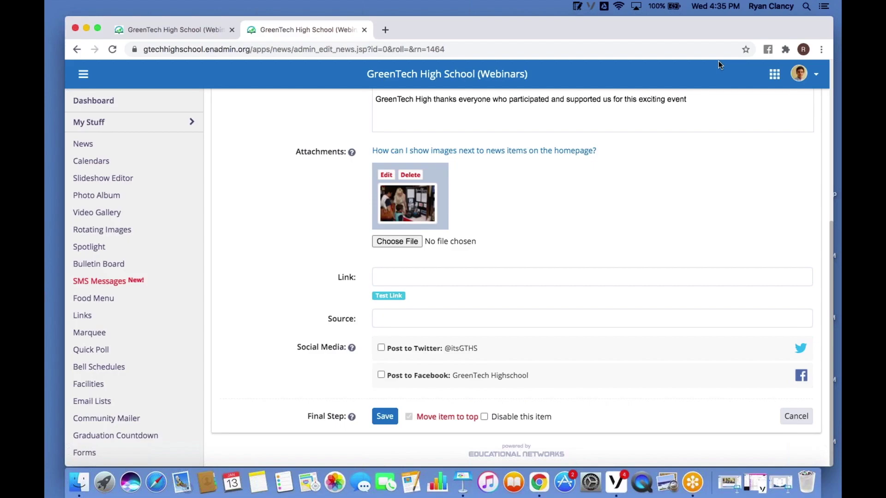
pyautogui.click(382, 348)
pyautogui.scroll(-3, 326, 328)
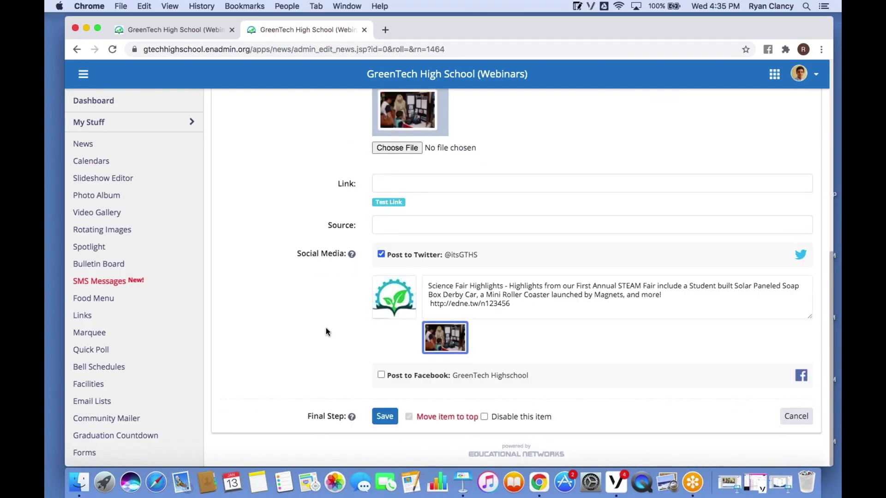
pyautogui.click(381, 375)
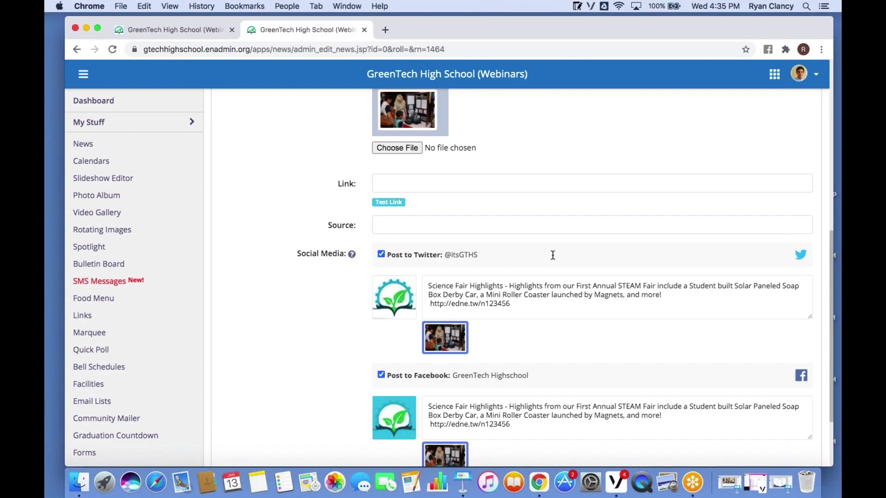
# - Review the Twitter and Facebook post previews and save the news item
pyautogui.scroll(-1, 522, 316)
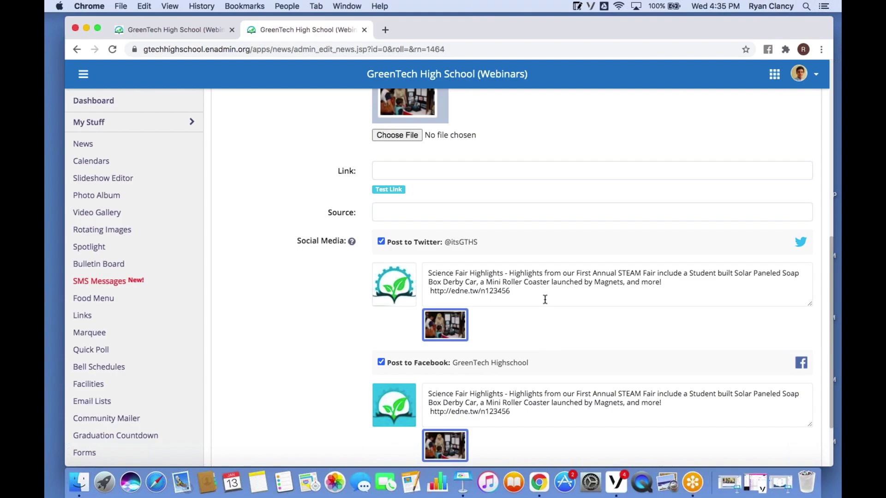
pyautogui.scroll(-5, 403, 332)
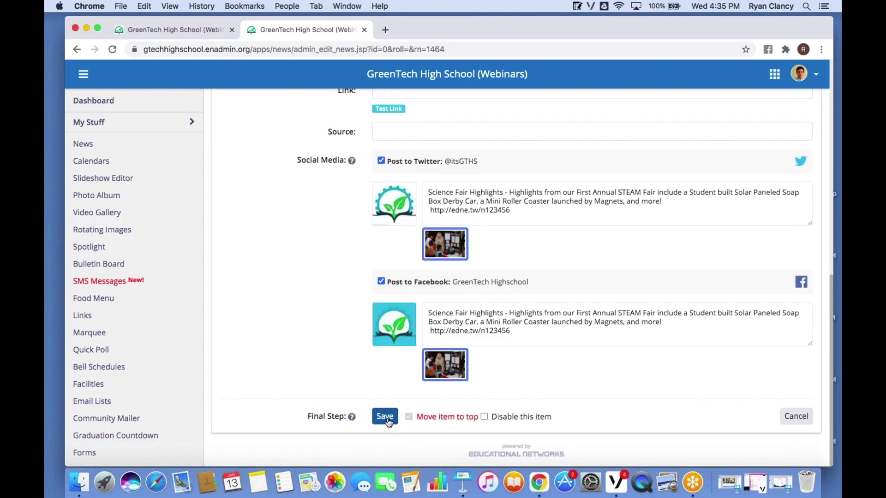
pyautogui.click(387, 418)
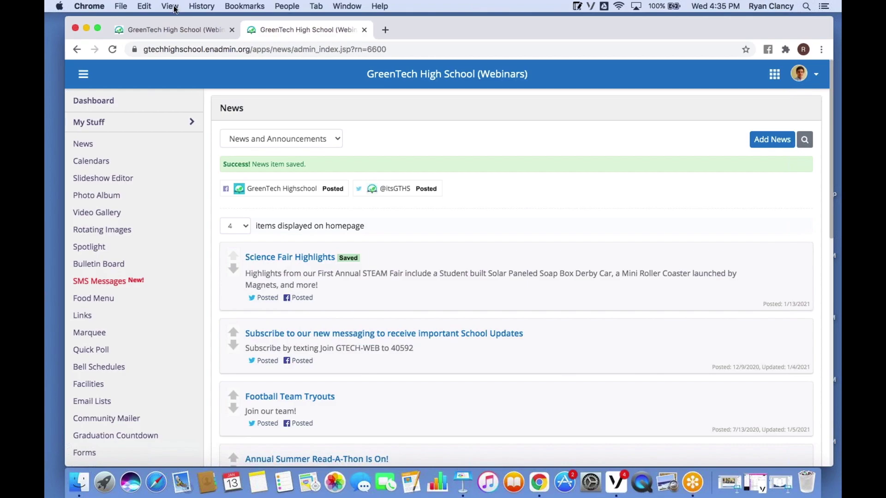
# - Reload the public homepage, read the full Science Fair Highlights story from News & Announcements, and return to the homepage
pyautogui.click(177, 36)
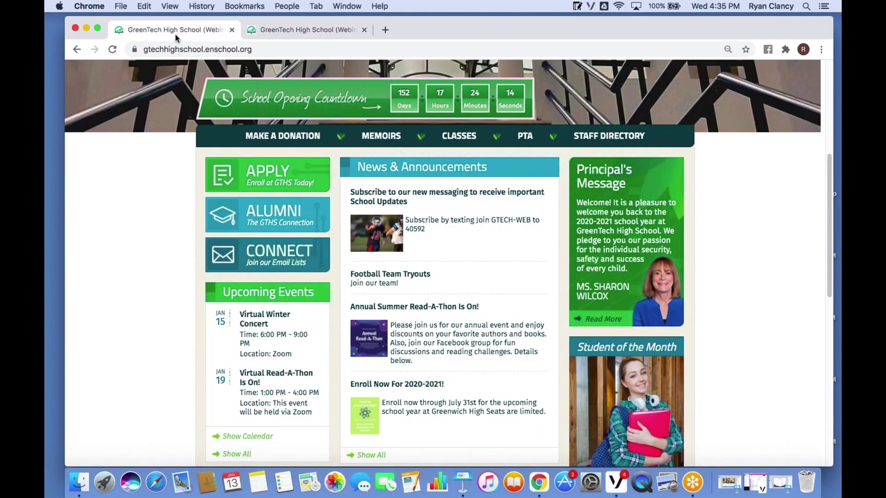
pyautogui.click(113, 53)
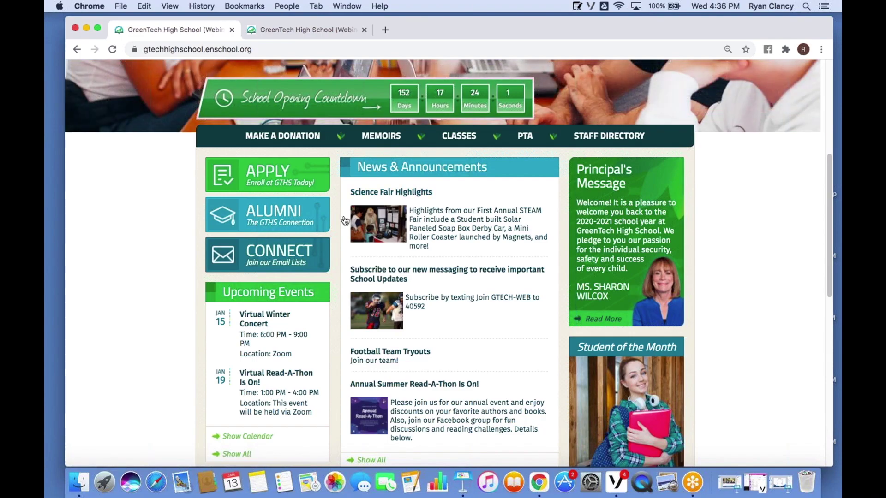
pyautogui.click(414, 193)
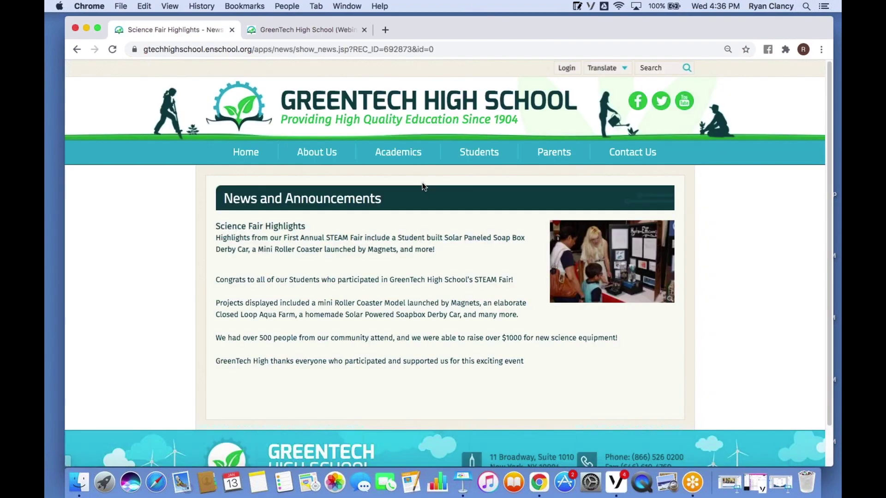
pyautogui.scroll(-2, 440, 245)
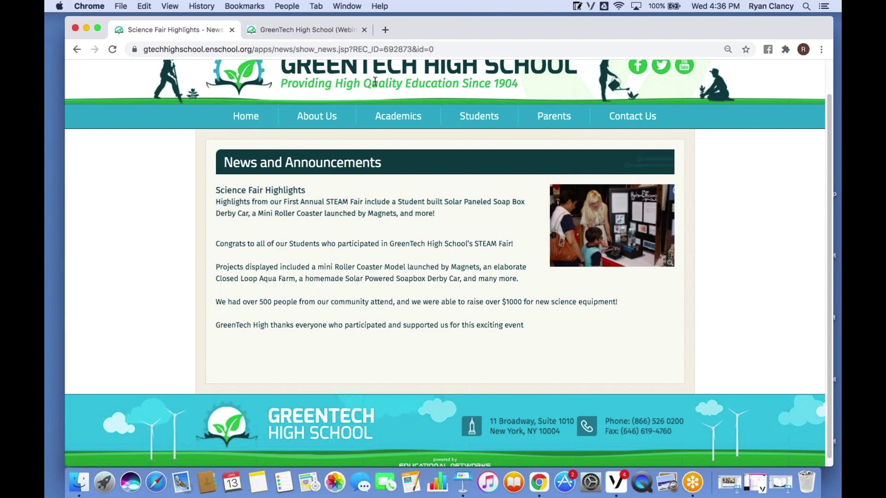
pyautogui.click(396, 69)
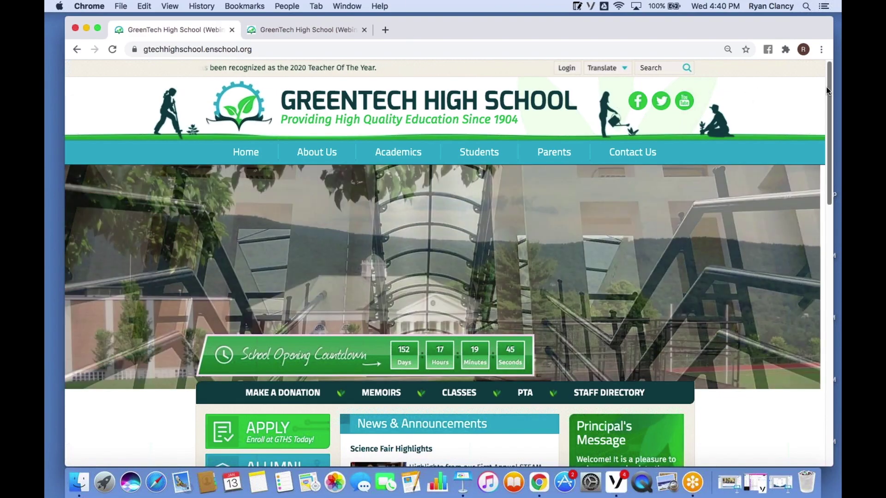
# - View the full Main Calendar from the homepage's Upcoming Events section and close it
pyautogui.moveTo(827, 87); pyautogui.dragTo(819, 214)
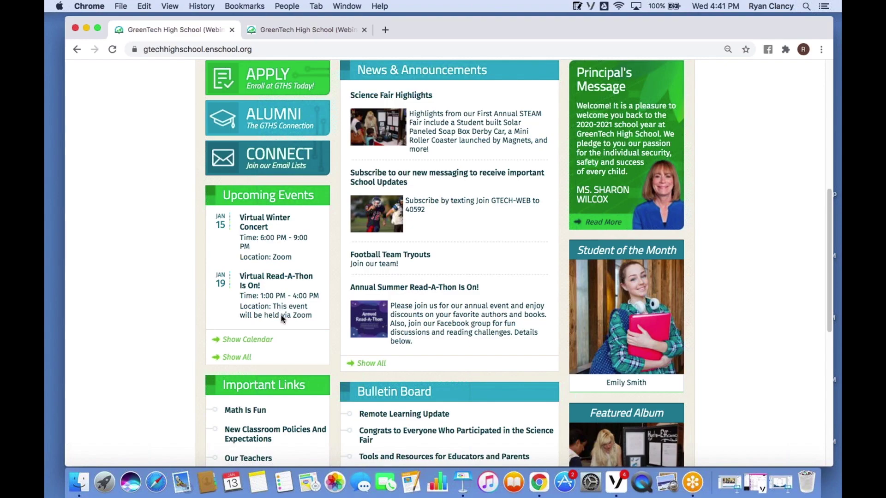
pyautogui.click(273, 339)
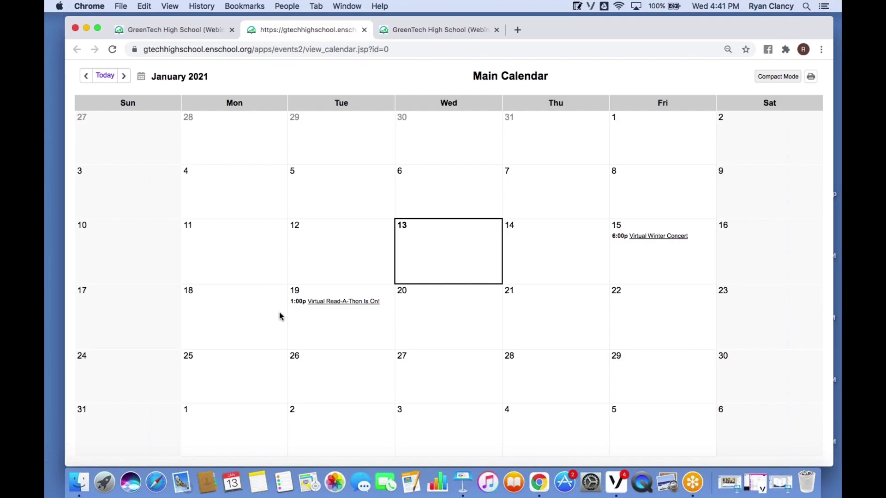
pyautogui.click(365, 30)
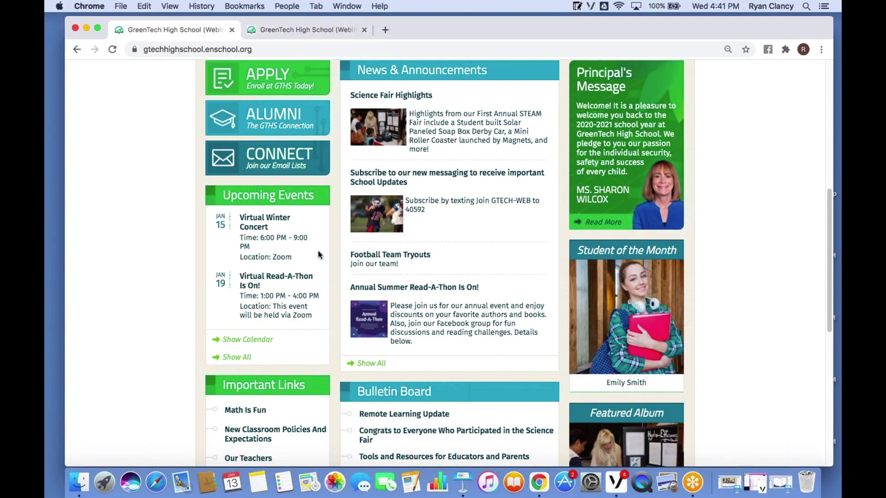
# - Check the Virtual Winter Concert details from Upcoming Events and go back to the website admin
pyautogui.click(283, 225)
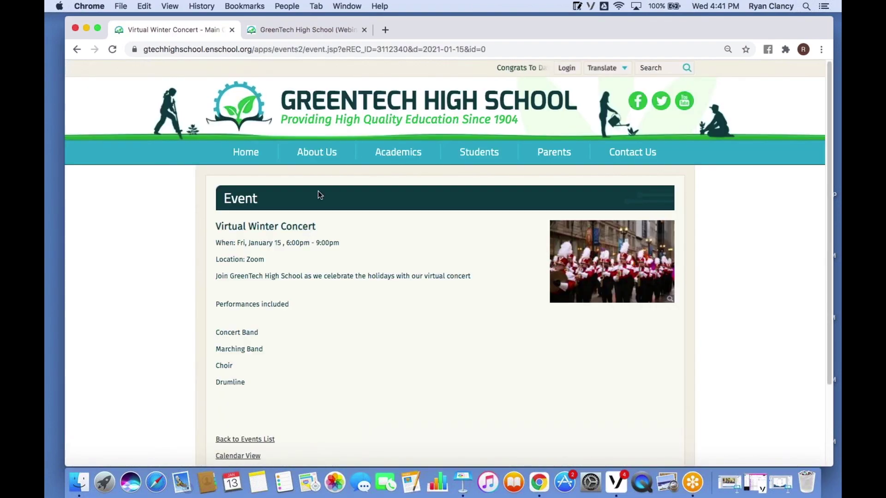
pyautogui.click(336, 113)
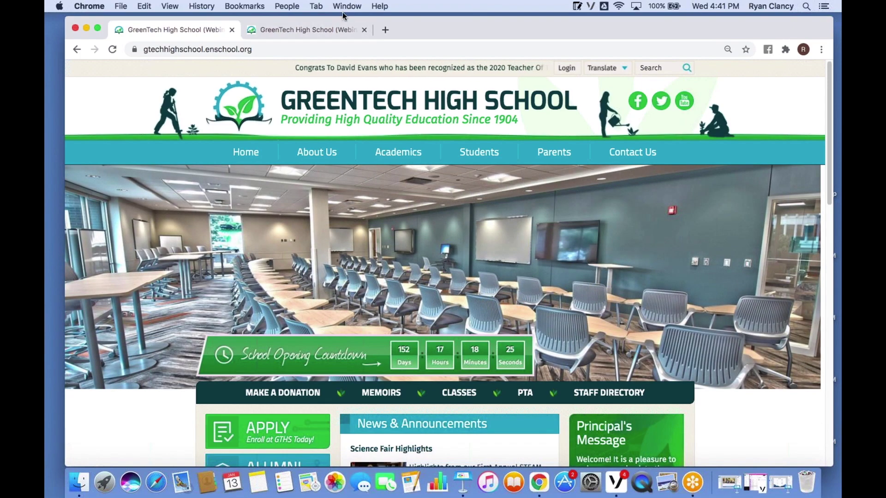
pyautogui.click(338, 28)
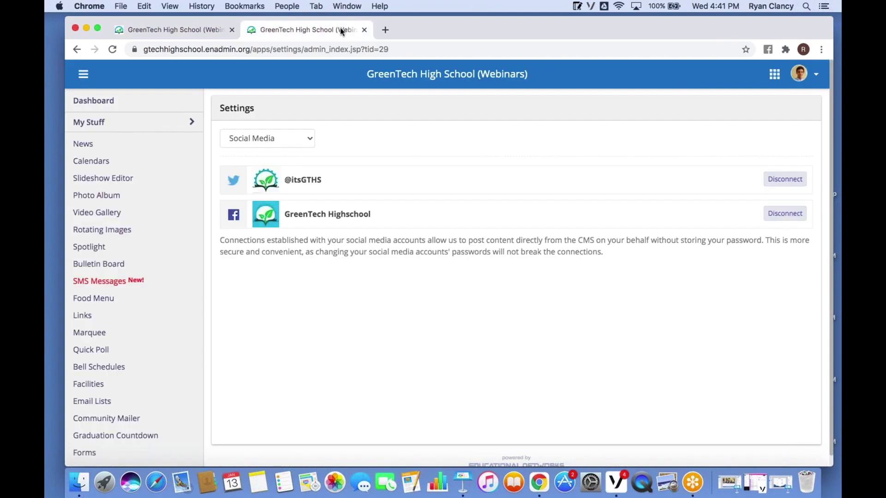
# - Add a new event to the Main Calendar and title it "Virtual College Fair"
pyautogui.click(128, 161)
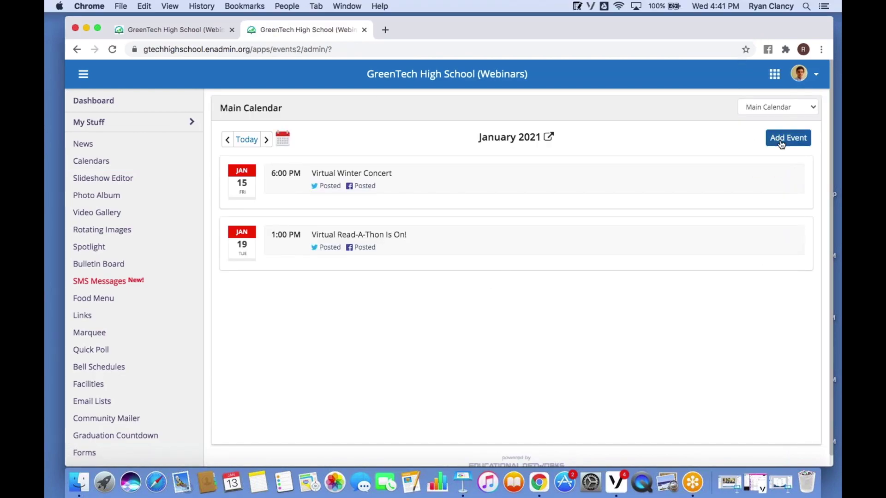
pyautogui.click(802, 144)
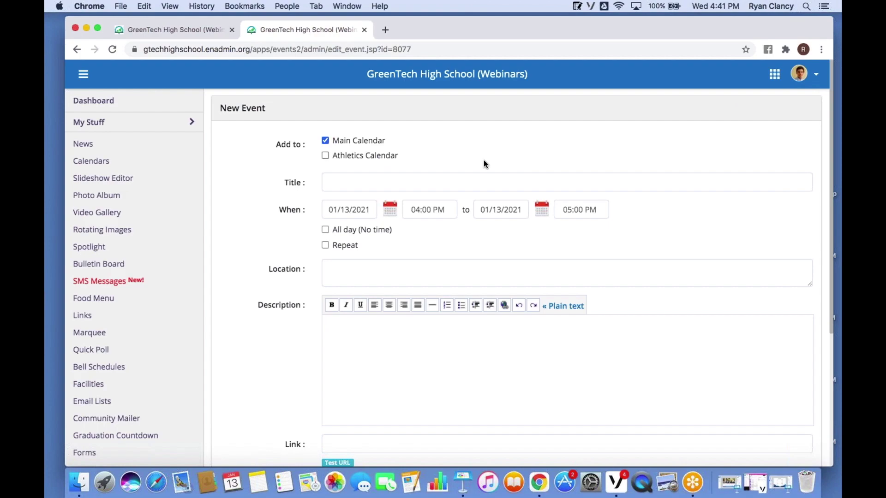
pyautogui.click(459, 180)
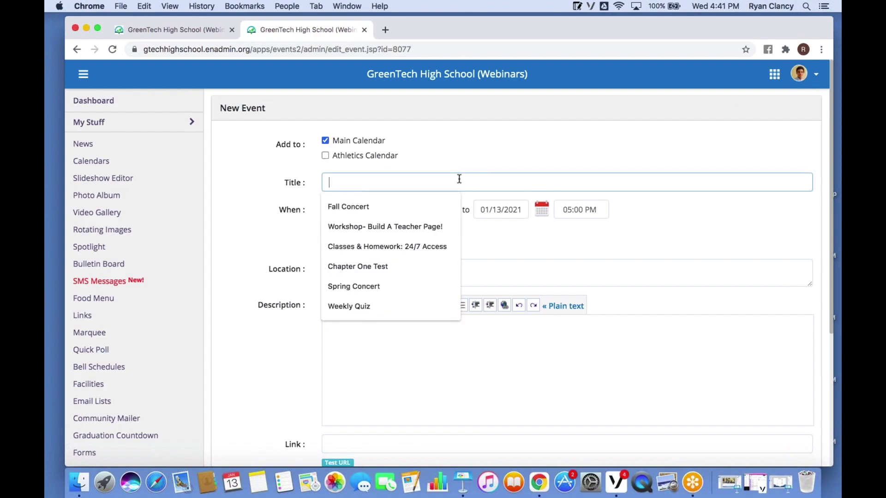
pyautogui.write('Virtual ')
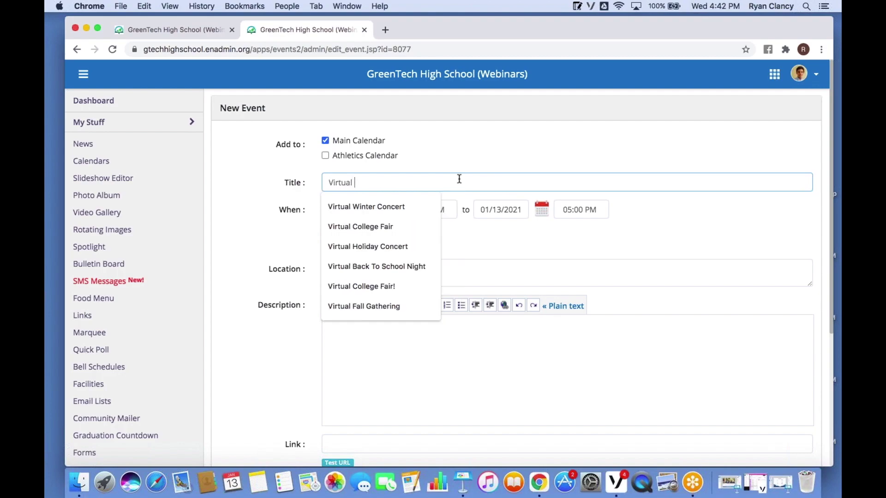
pyautogui.write('College ')
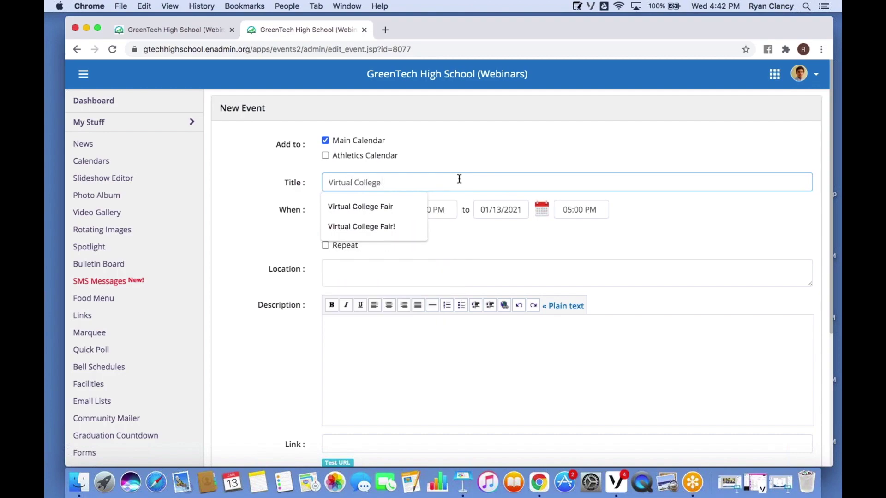
pyautogui.write('Fair')
pyautogui.click(257, 193)
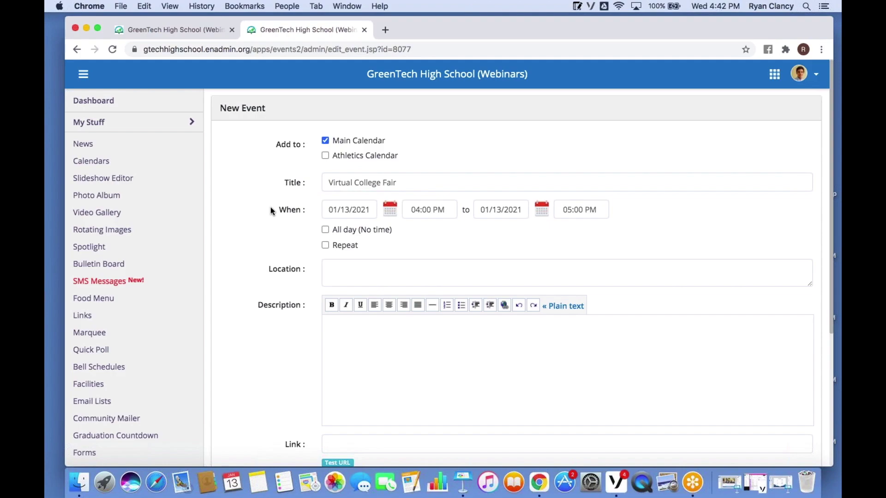
# - Set the event's date to 01/29/2021 and its start time to 12:00 PM
pyautogui.click(389, 213)
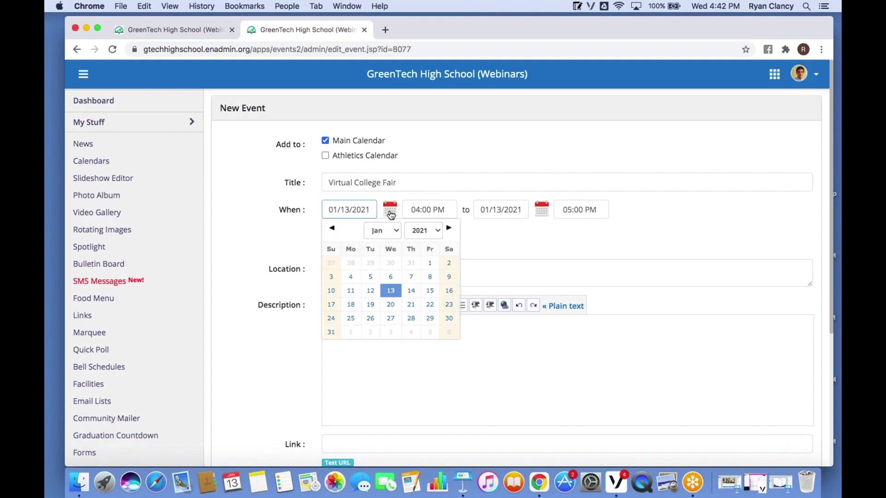
pyautogui.click(430, 318)
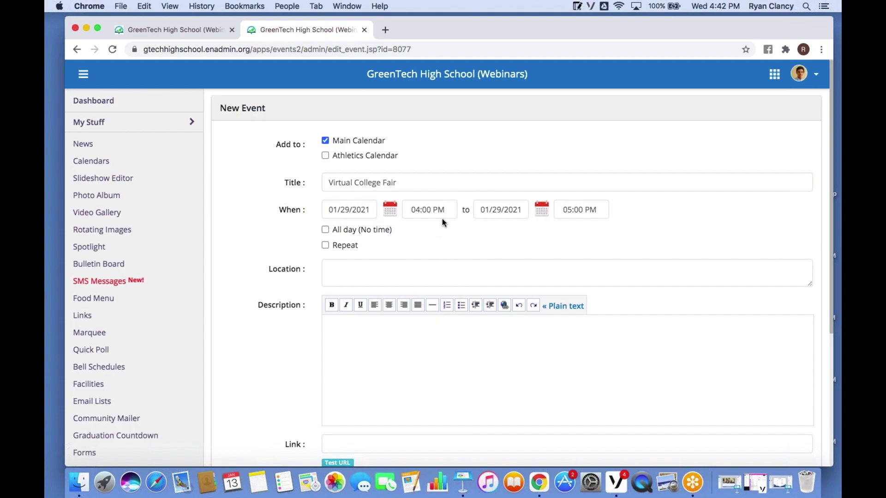
pyautogui.moveTo(452, 213); pyautogui.dragTo(404, 195)
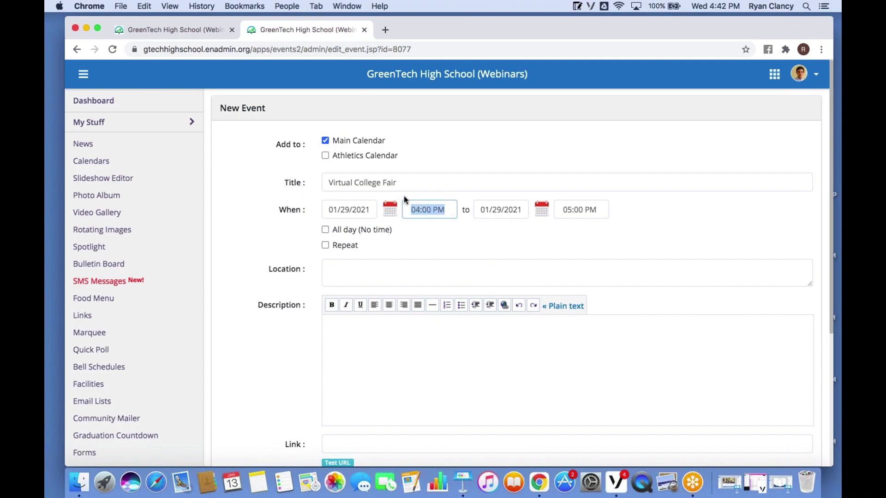
pyautogui.press('BackSpace')
pyautogui.write('12')
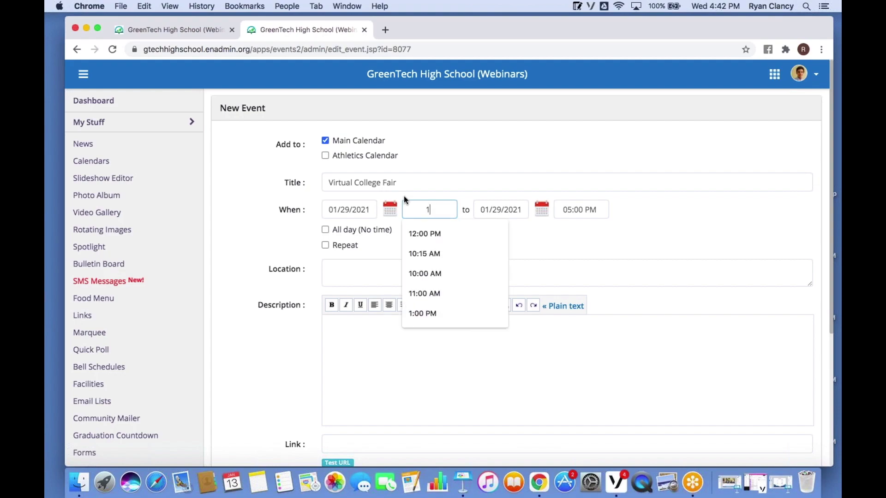
pyautogui.click(507, 232)
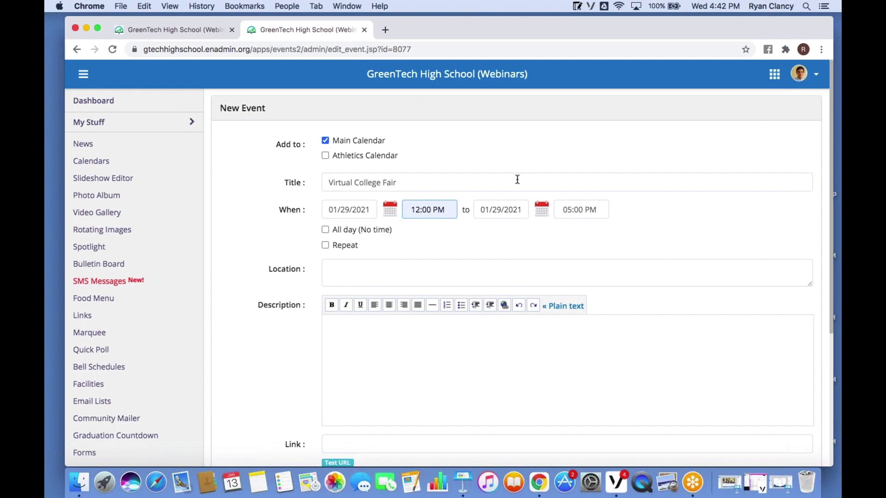
# - Enter "Zoom" as the event's location
pyautogui.click(449, 264)
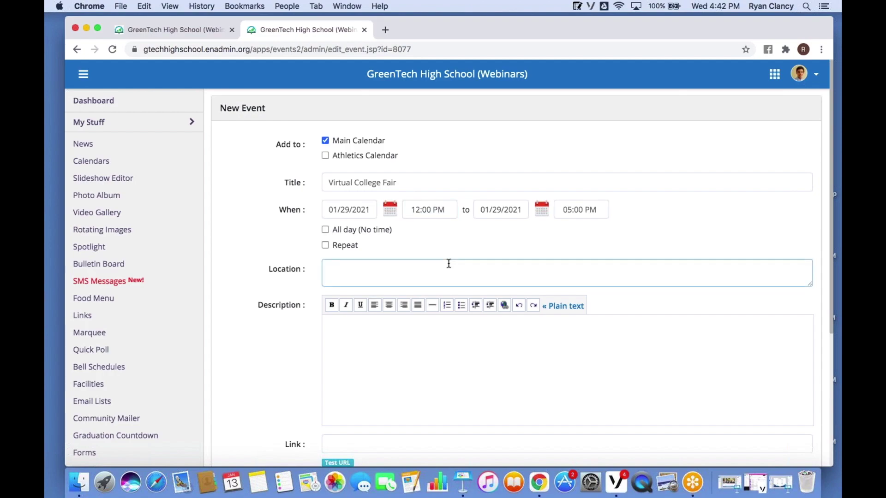
pyautogui.write('Zoom')
pyautogui.scroll(-3, 265, 308)
pyautogui.scroll(-5, 272, 310)
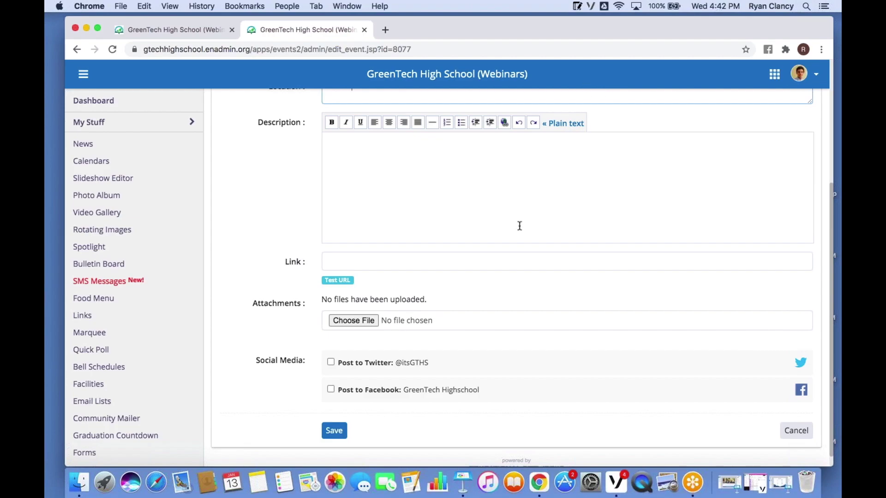
pyautogui.moveTo(831, 214); pyautogui.dragTo(829, 169)
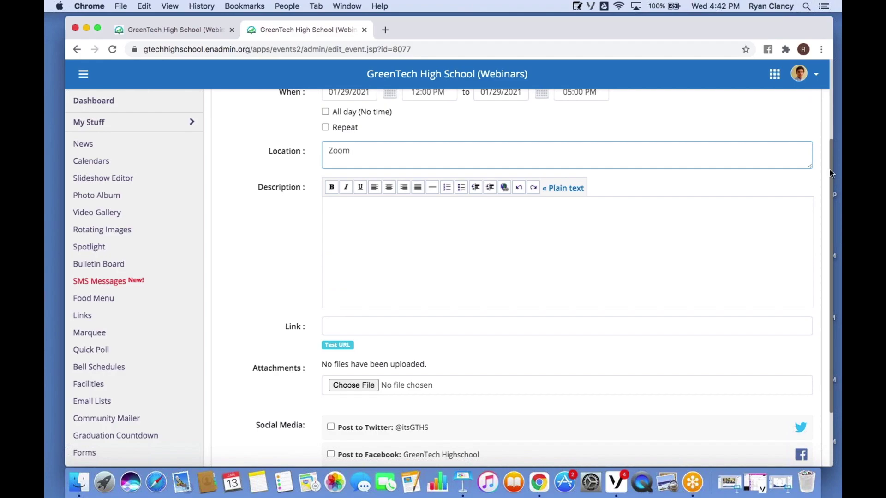
# - Switch the event description to plain text and copy the paragraph below the title in the recent "Virtual College Fair." note
pyautogui.click(573, 189)
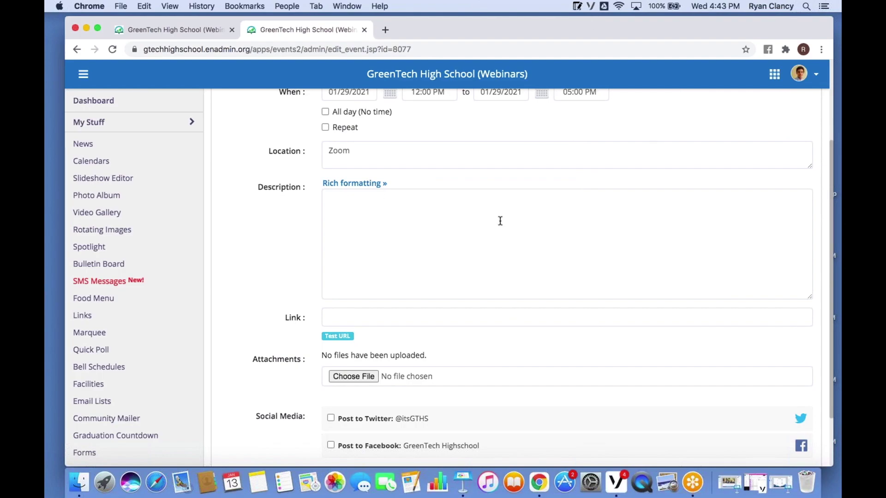
pyautogui.click(577, 6)
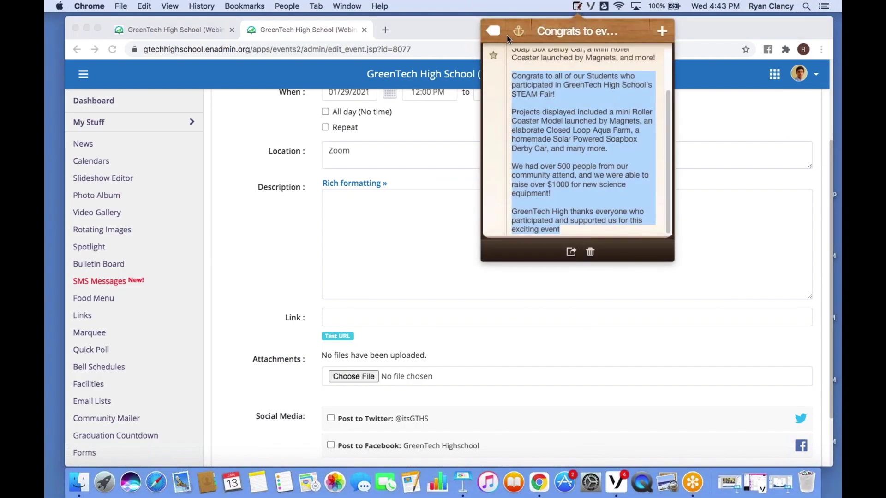
pyautogui.click(508, 31)
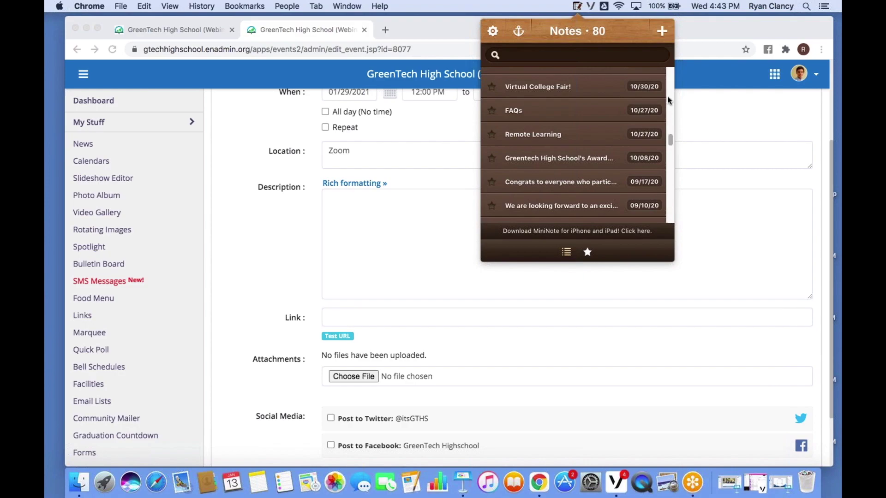
pyautogui.scroll(1, 672, 128)
pyautogui.scroll(10, 672, 129)
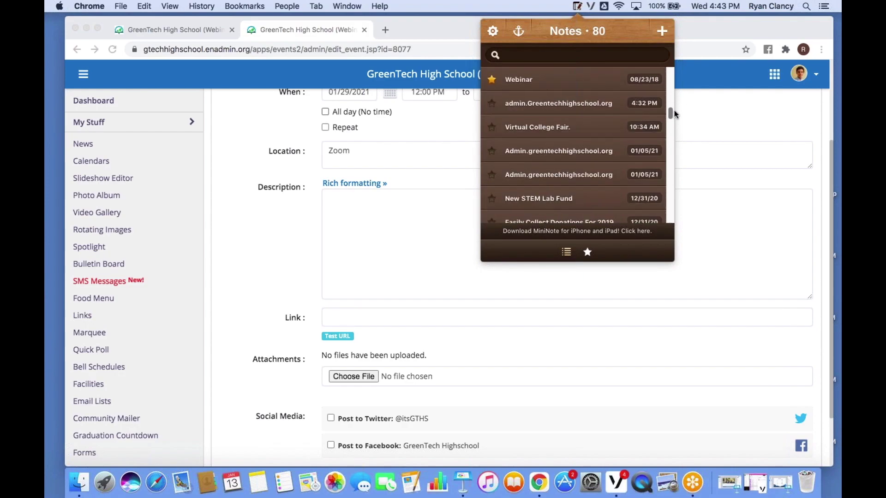
pyautogui.click(601, 129)
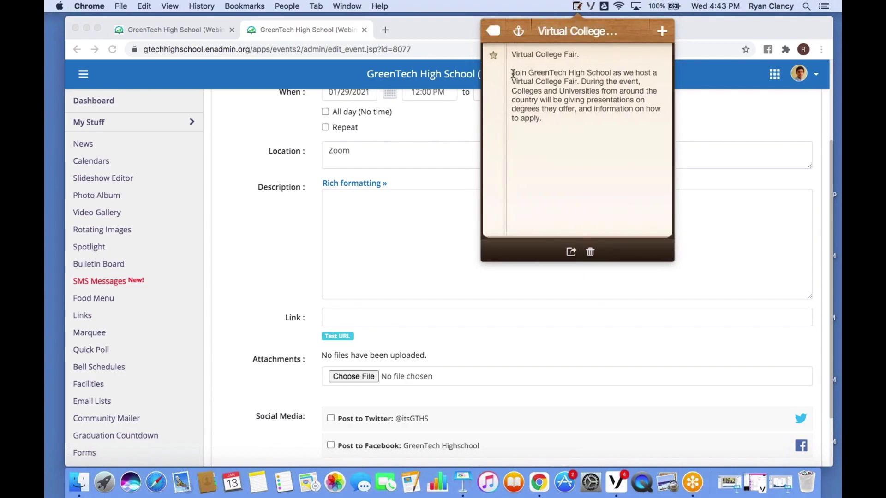
pyautogui.moveTo(512, 72); pyautogui.dragTo(605, 136)
pyautogui.rightClick(619, 99)
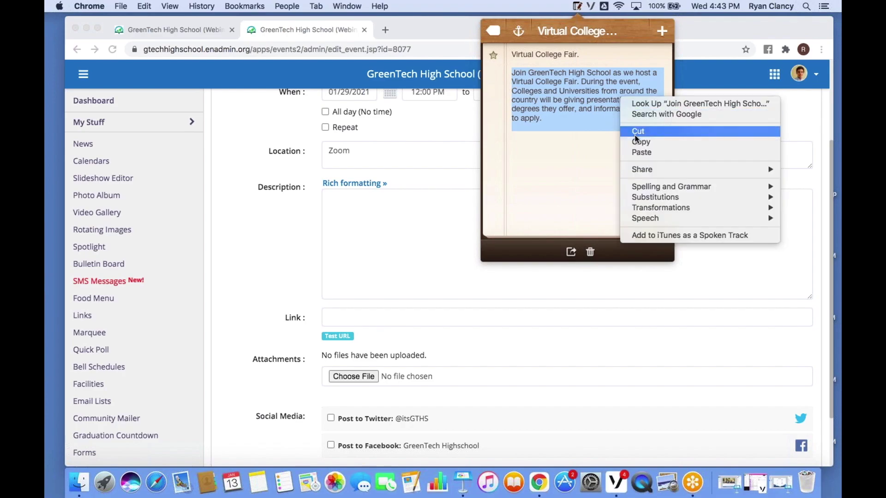
pyautogui.click(640, 141)
# - Paste the copied paragraph into the event description and return it to rich formatting
pyautogui.click(403, 215)
pyautogui.rightClick(402, 210)
pyautogui.click(448, 281)
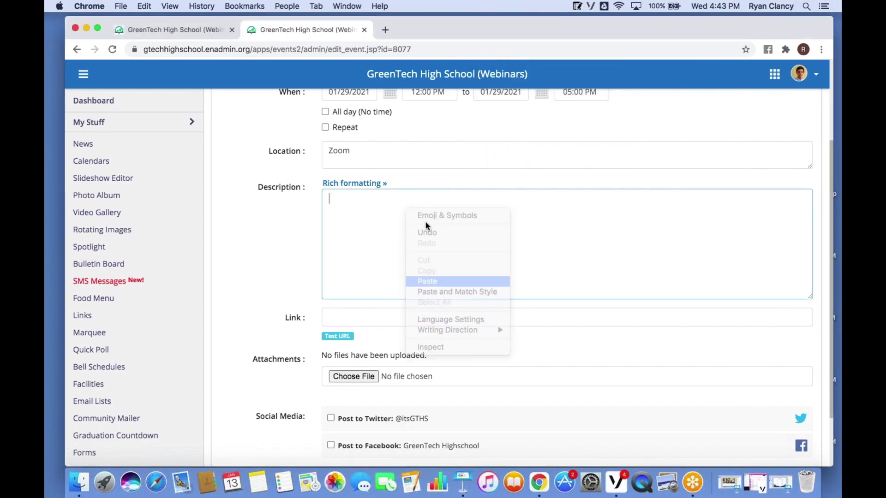
pyautogui.click(377, 183)
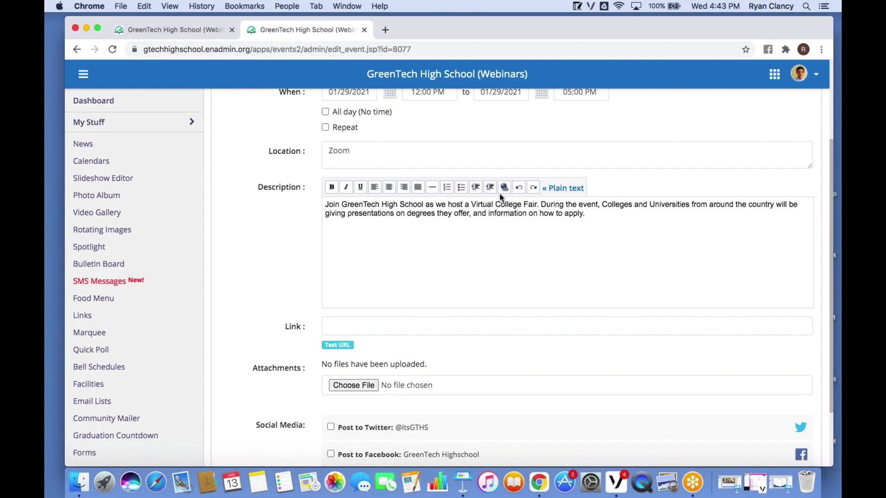
# - Attach the image alabama-architecture-auburn-university-207692.jpg from the Photos folder to the event
pyautogui.scroll(-1, 331, 260)
pyautogui.scroll(-5, 334, 256)
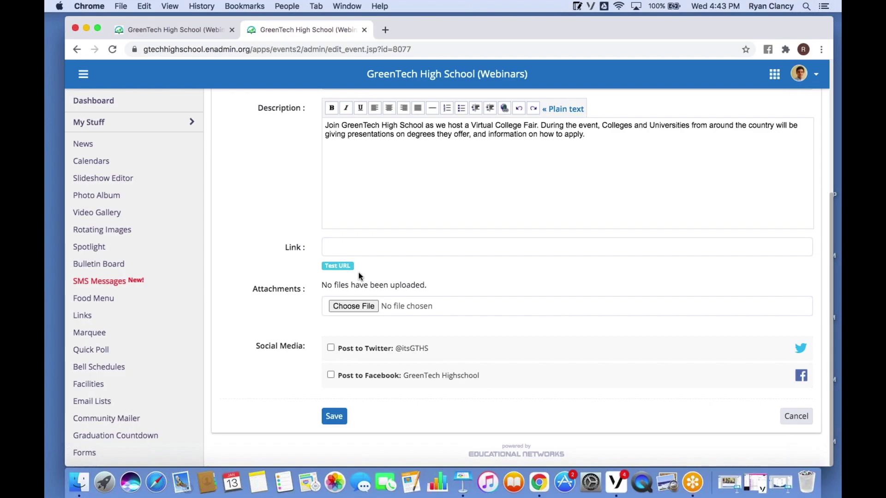
pyautogui.click(367, 306)
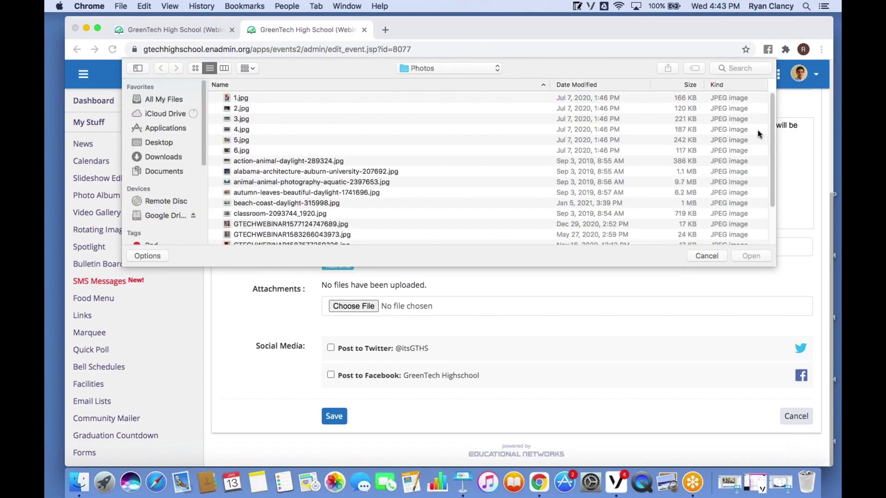
pyautogui.scroll(-3, 770, 168)
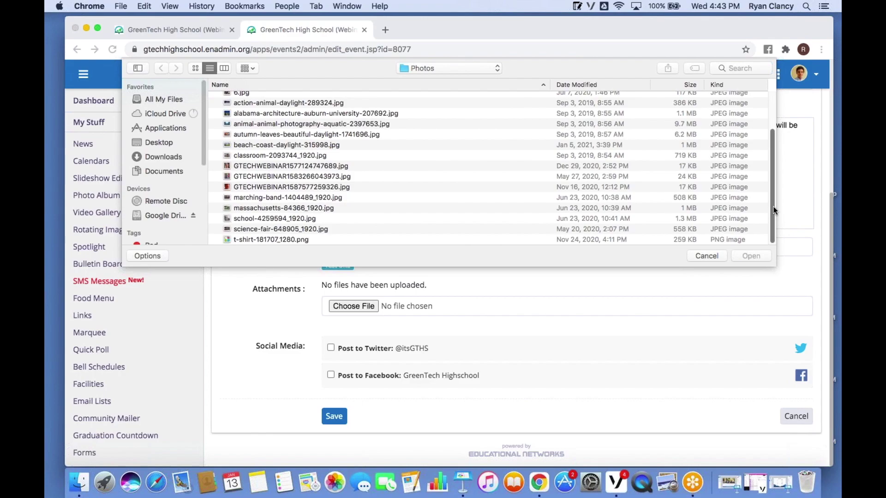
pyautogui.scroll(3, 768, 123)
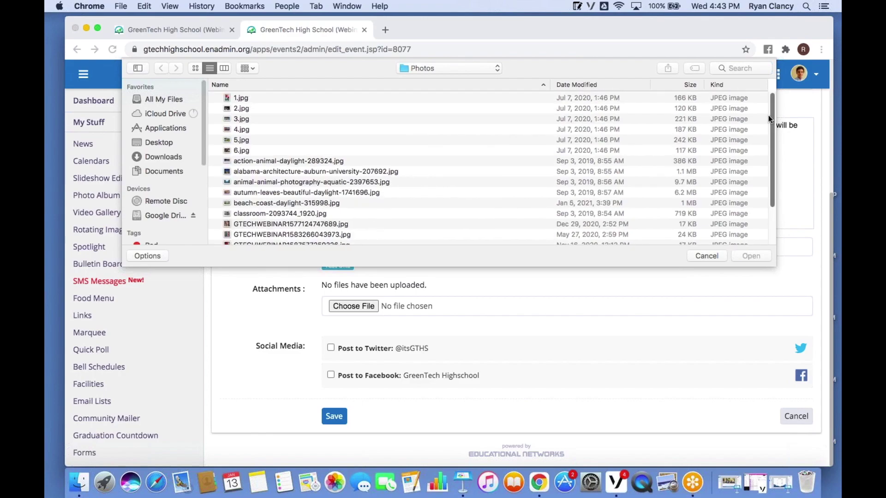
pyautogui.click(387, 171)
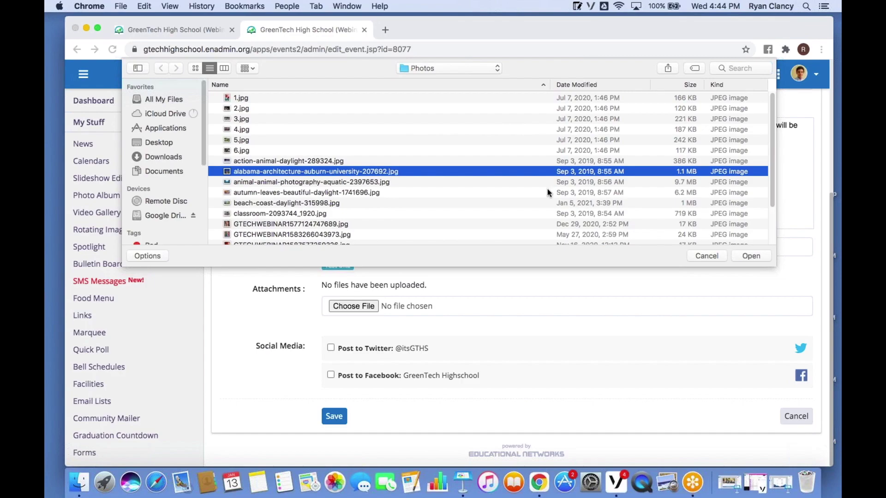
pyautogui.click(749, 256)
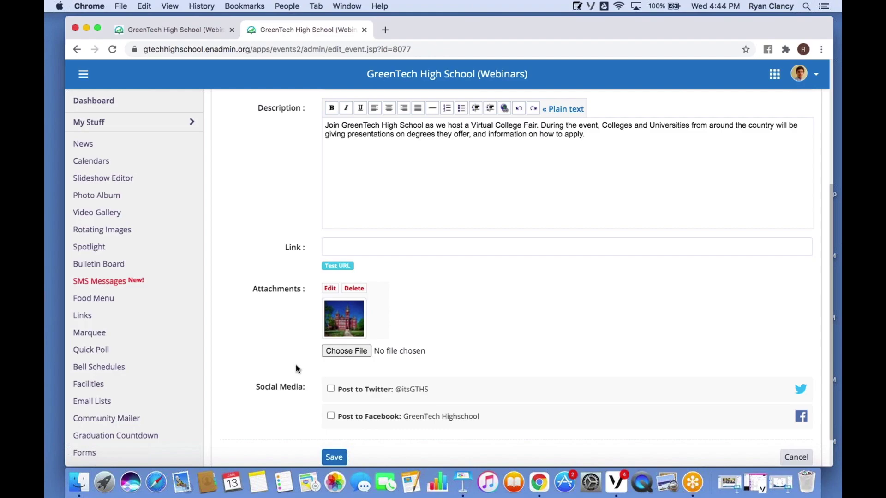
# - Enable posting the event to Twitter and Facebook, and save the event
pyautogui.scroll(-2, 587, 277)
pyautogui.click(330, 348)
pyautogui.scroll(-3, 323, 379)
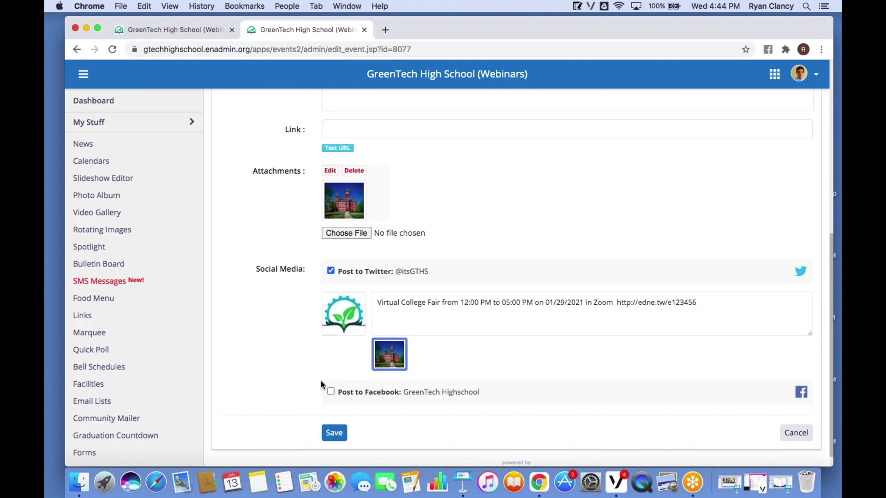
pyautogui.click(330, 392)
pyautogui.scroll(-3, 303, 405)
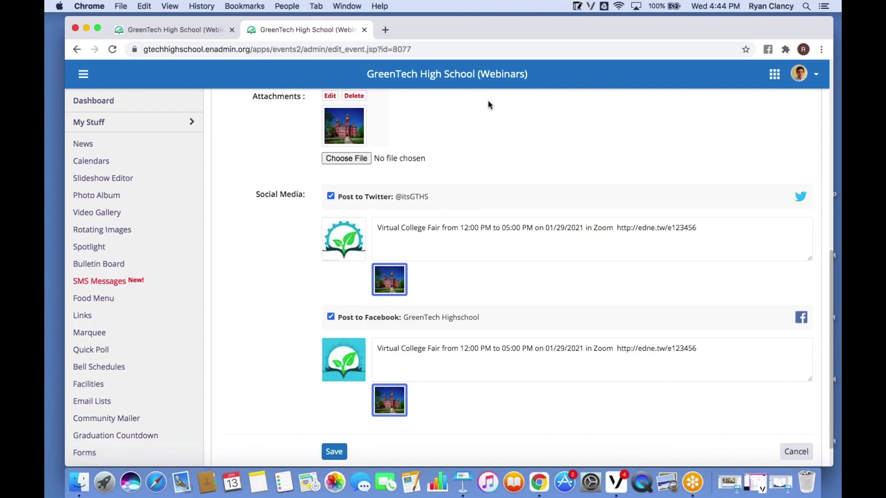
pyautogui.click(332, 452)
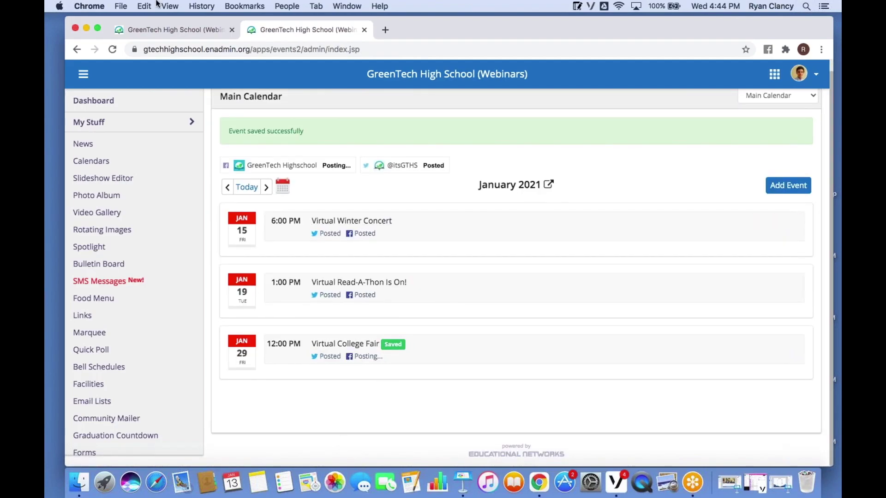
# - Reload the public school homepage and open the Virtual College Fair details from Upcoming Events
pyautogui.click(132, 26)
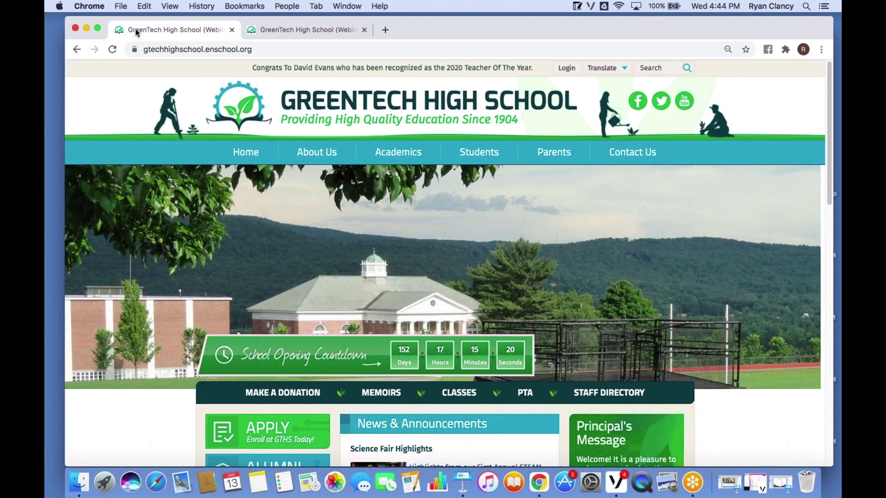
pyautogui.click(113, 50)
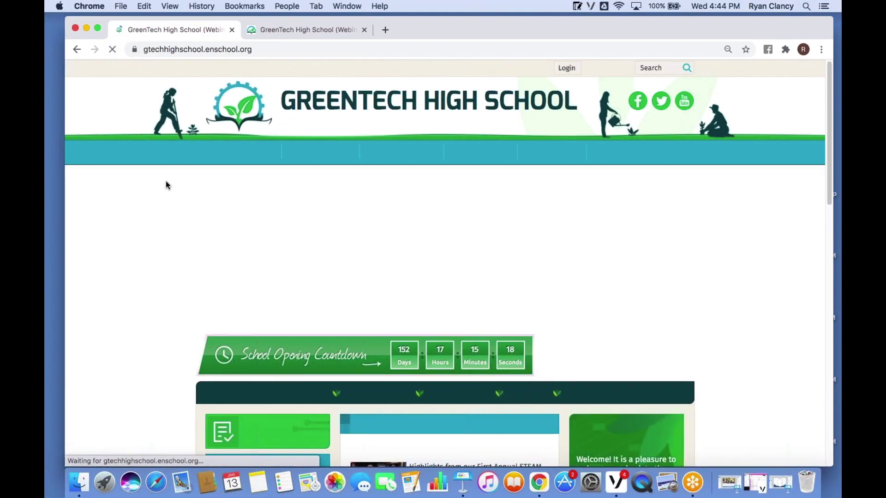
pyautogui.scroll(-10, 103, 334)
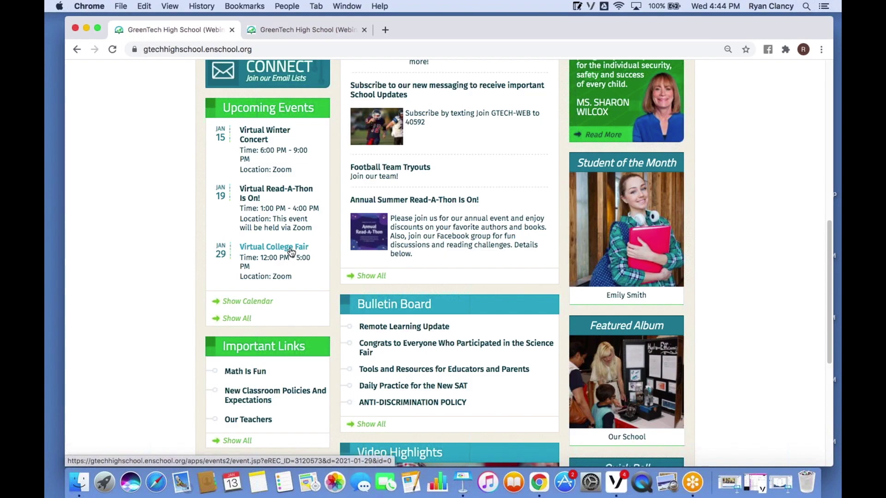
pyautogui.click(291, 252)
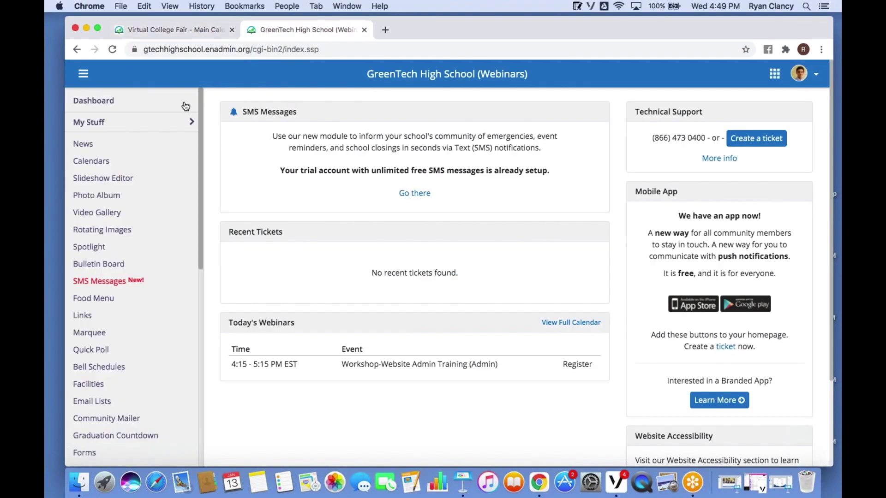
# - View the rotating banner on the public school homepage, and return to the admin site
pyautogui.click(187, 28)
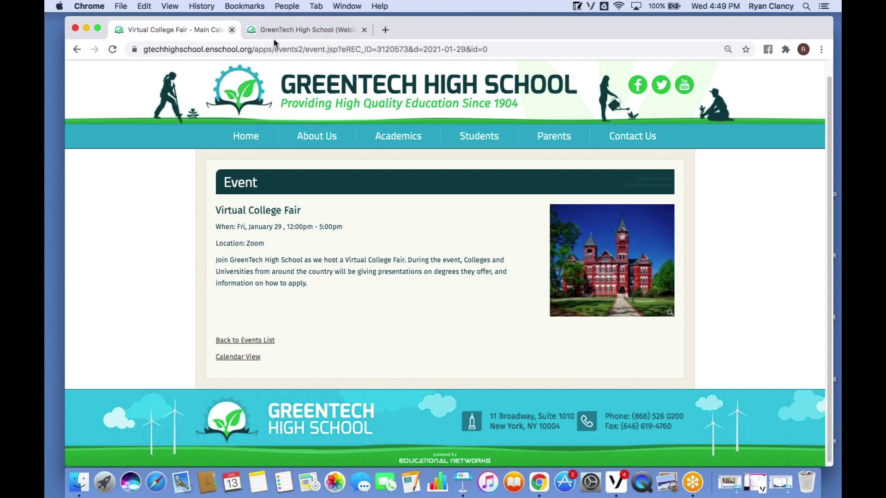
pyautogui.click(353, 79)
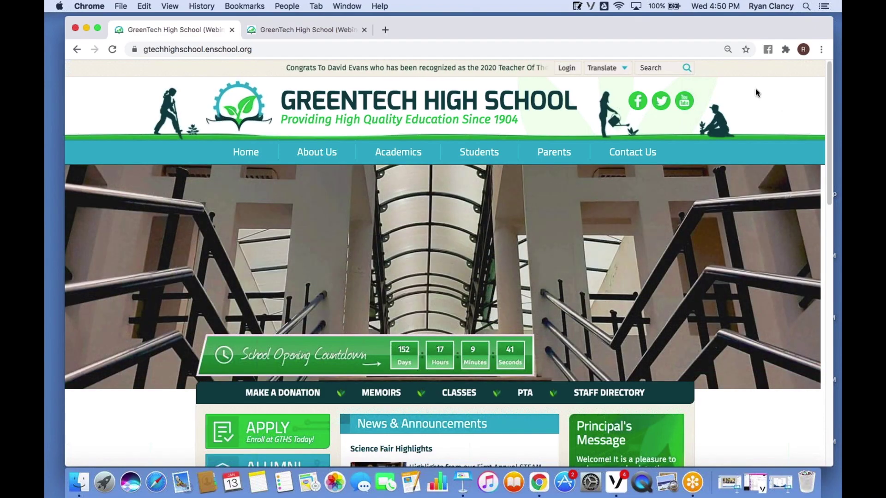
pyautogui.click(295, 29)
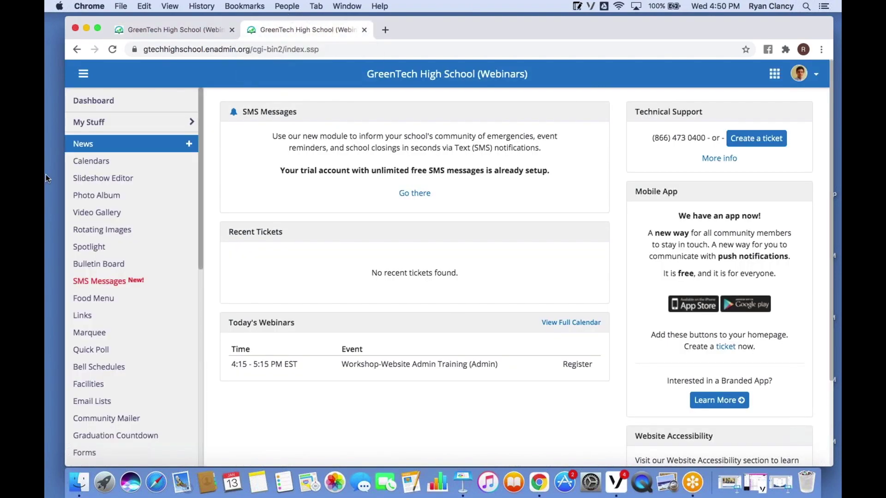
# - Review the settings of the Home Page Images rotator, and return to the Rotating Images overview
pyautogui.click(96, 227)
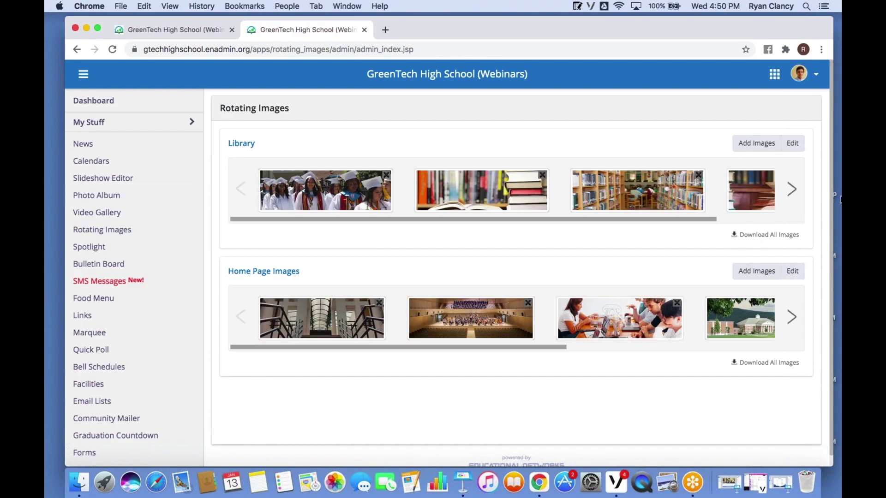
pyautogui.click(792, 271)
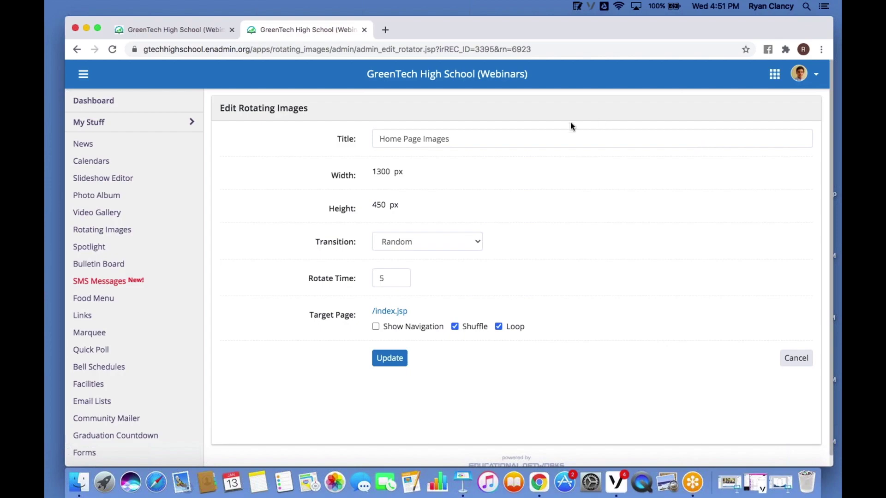
pyautogui.click(88, 230)
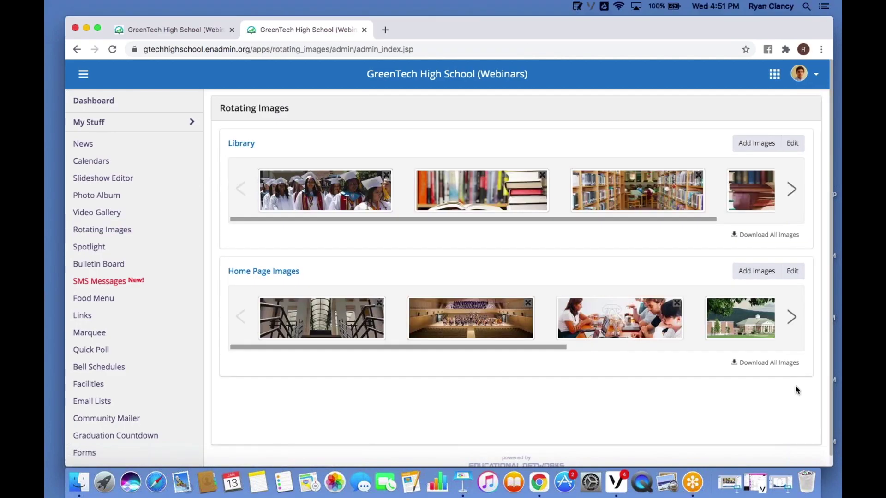
# - Upload marching-band-1404489_1920.jpg from the Photos folder to the Home Page Images rotator
pyautogui.click(759, 272)
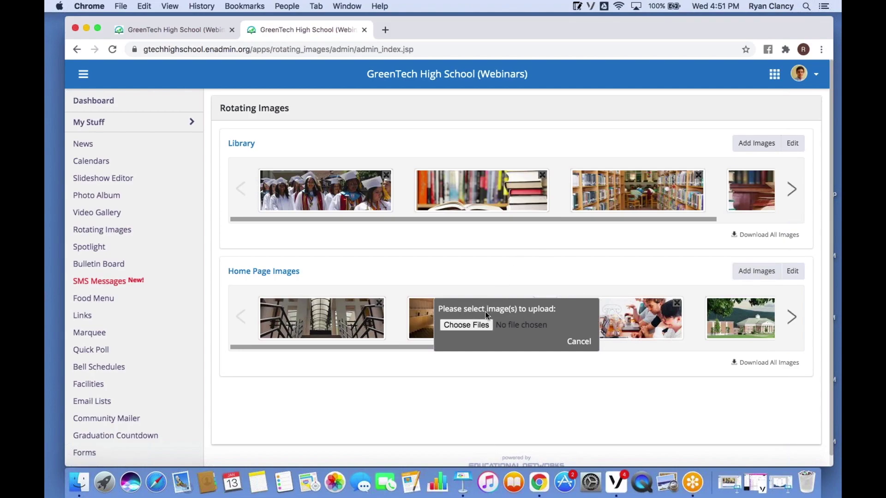
pyautogui.click(478, 332)
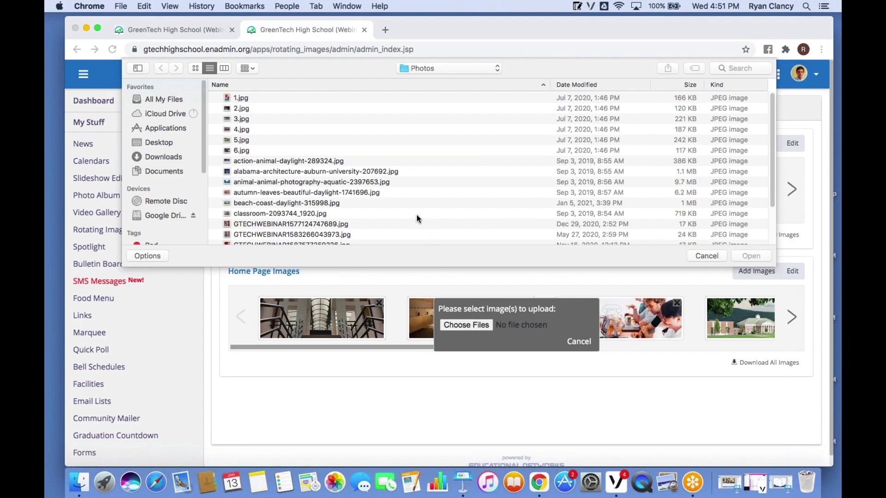
pyautogui.scroll(-3, 417, 216)
pyautogui.scroll(-2, 418, 208)
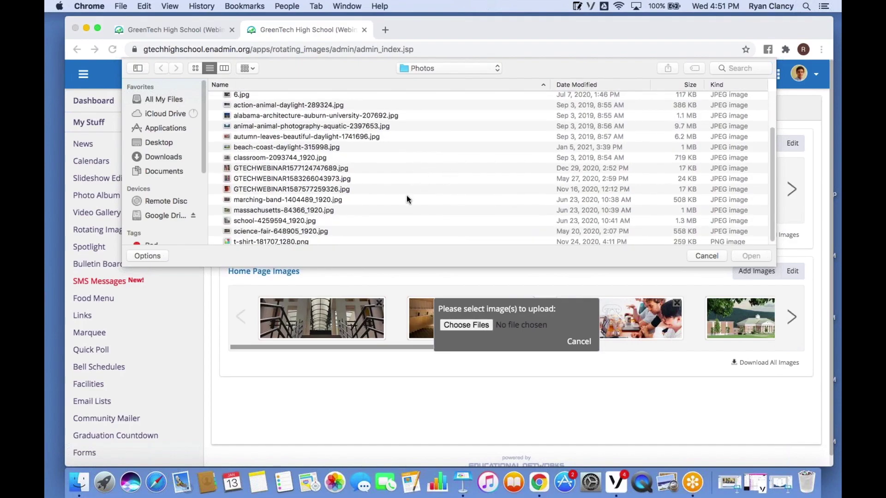
pyautogui.click(329, 201)
pyautogui.click(748, 255)
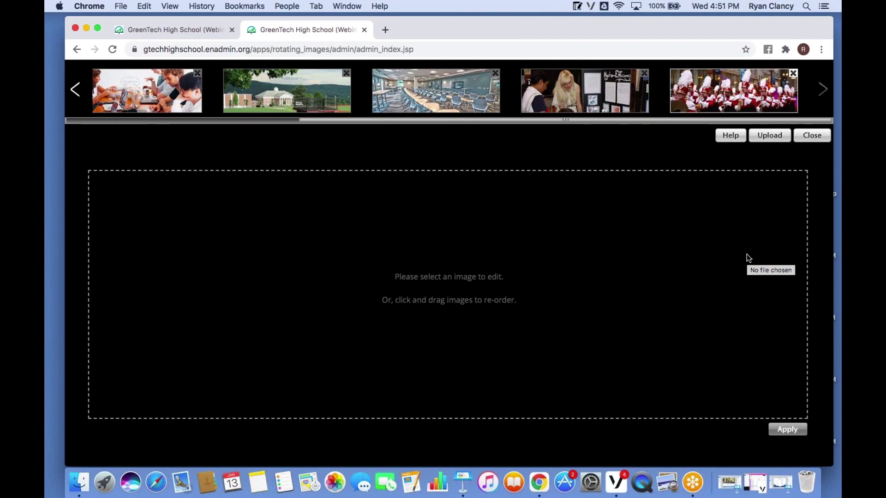
# - Shift the marching band photo upward in its crop frame, and move its thumbnail to the front of the image order
pyautogui.click(769, 96)
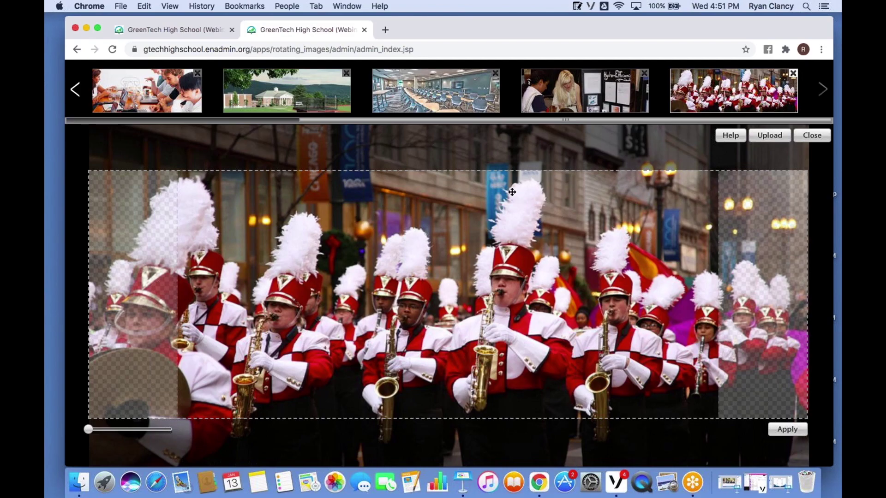
pyautogui.moveTo(510, 181); pyautogui.dragTo(518, 156)
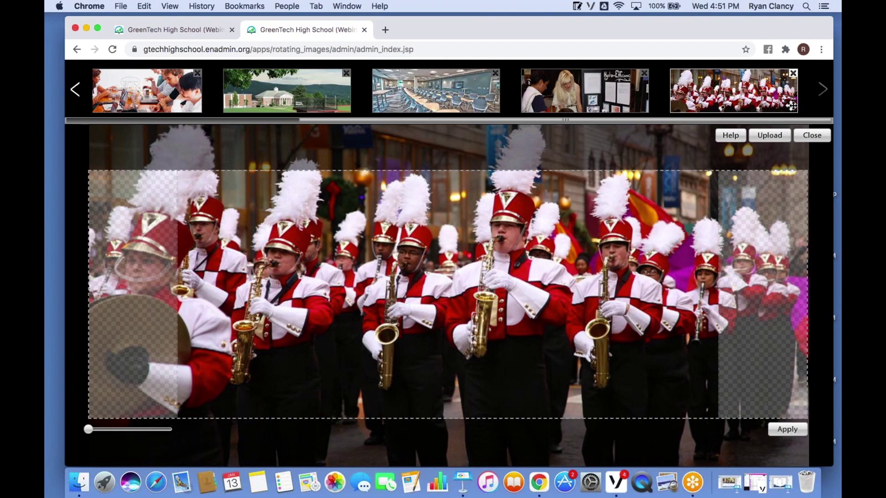
pyautogui.moveTo(784, 107); pyautogui.dragTo(46, 112)
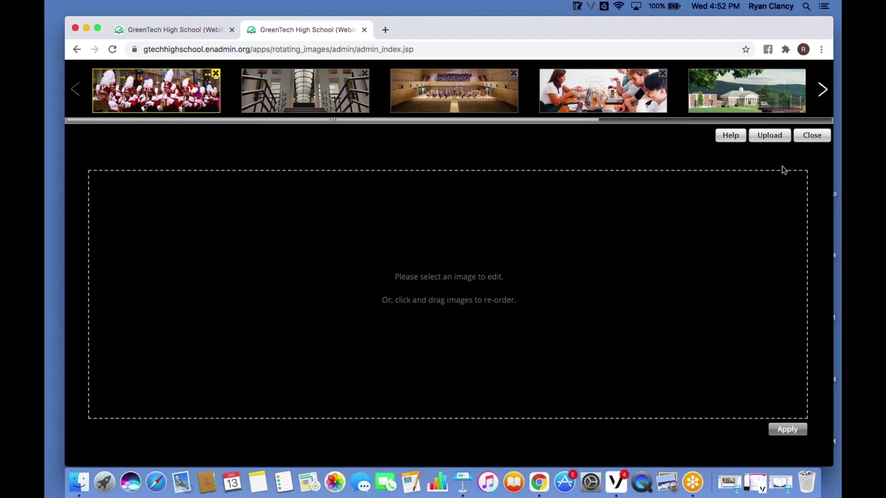
pyautogui.click(175, 94)
# - Reload the public homepage, and view the 12th Grade Supply Lists PDF from the students' Supply Lists page
pyautogui.click(192, 31)
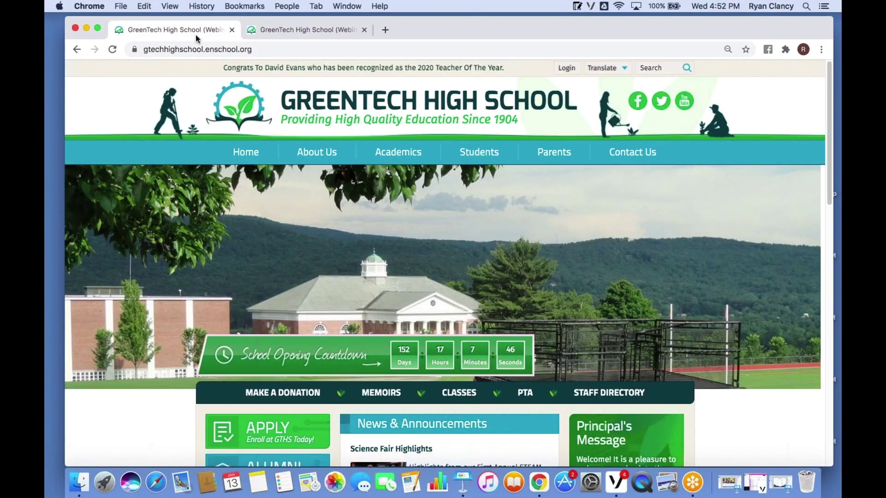
pyautogui.click(113, 49)
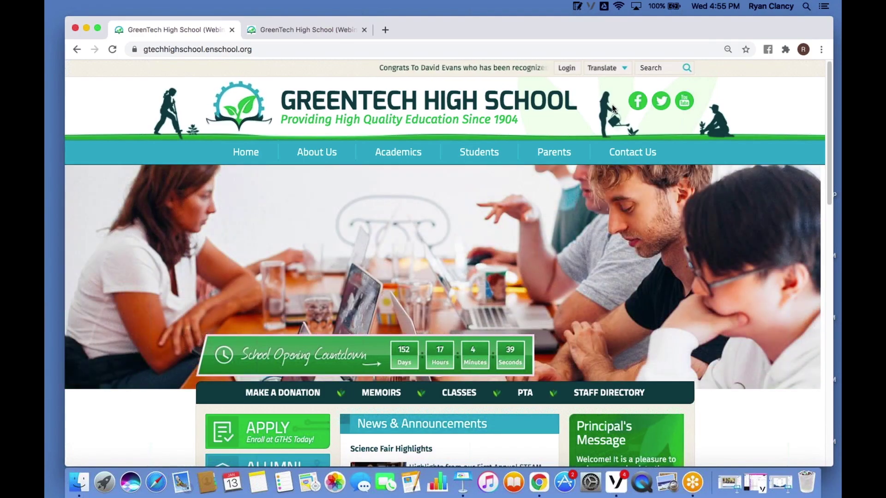
pyautogui.moveTo(480, 155)
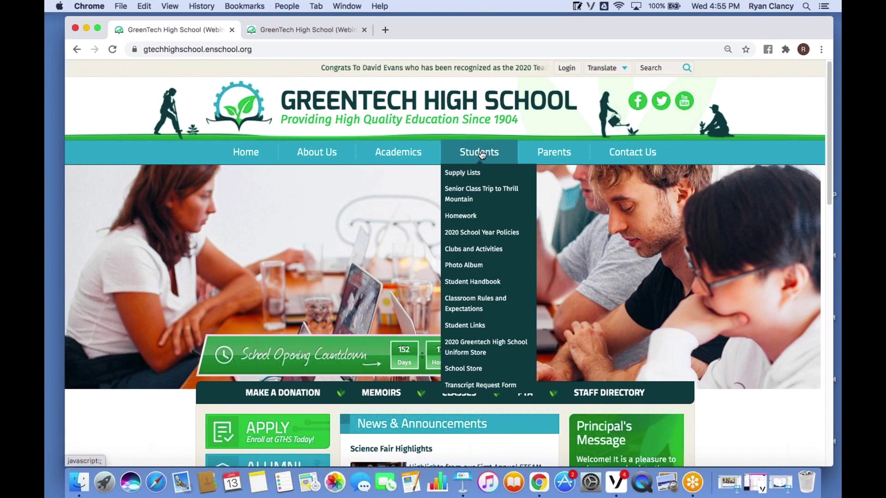
pyautogui.click(475, 172)
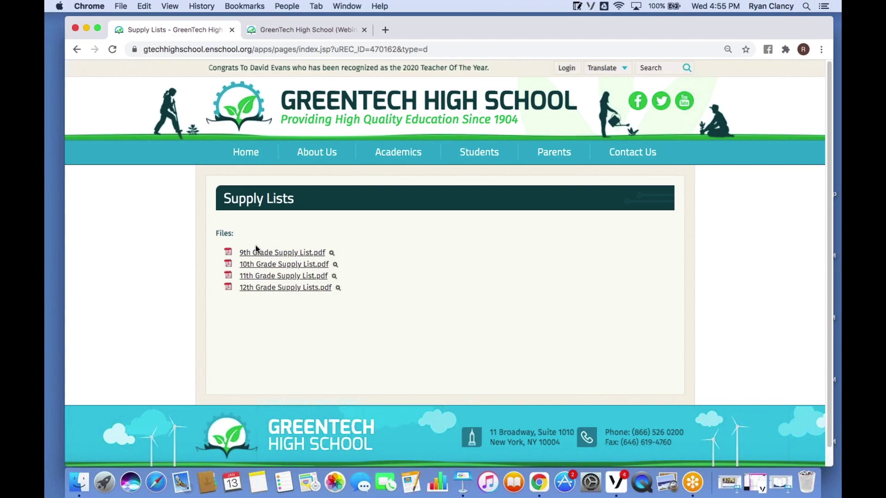
pyautogui.click(304, 288)
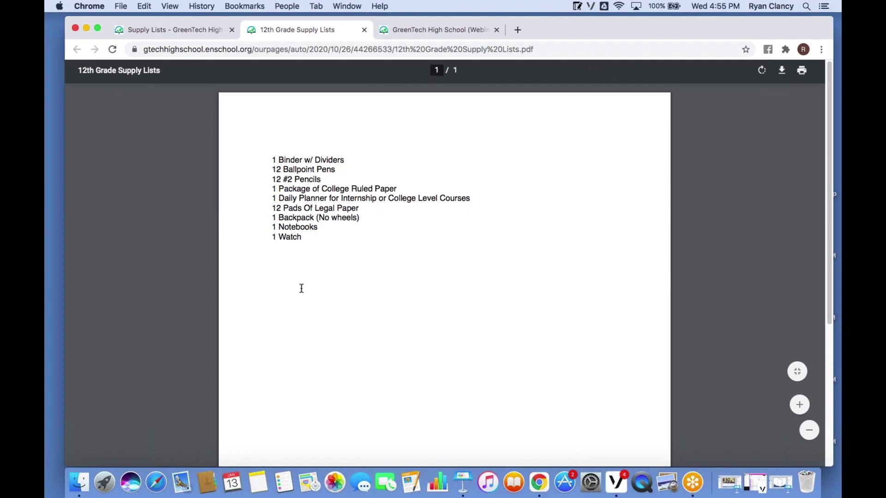
pyautogui.click(364, 30)
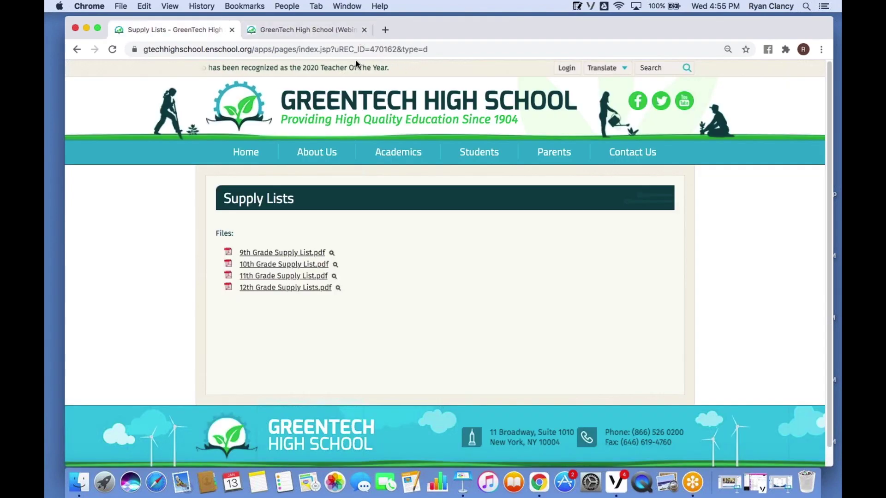
# - Examine the Music Department page's text, photos and schedule, and open its calendar
pyautogui.moveTo(408, 155)
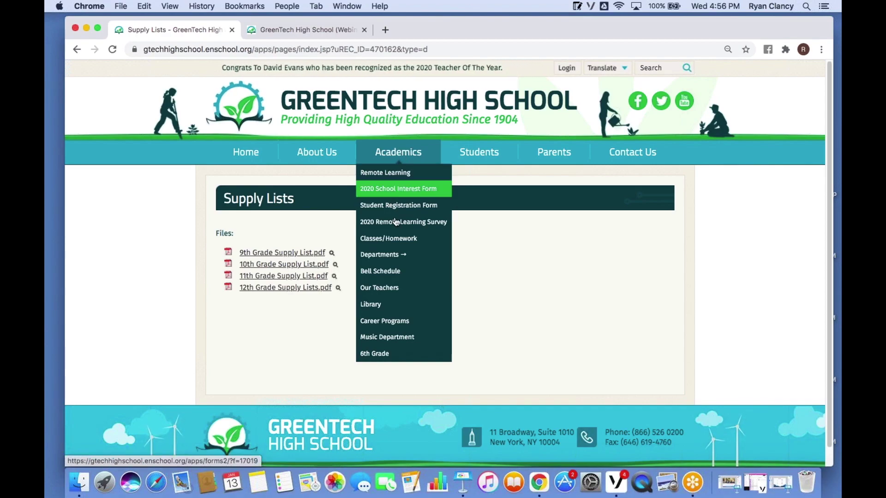
pyautogui.click(389, 344)
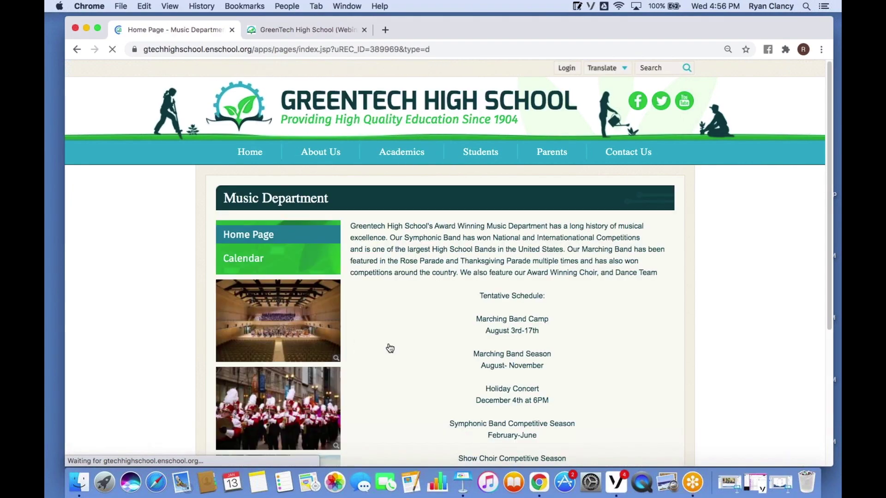
pyautogui.scroll(-1, 433, 342)
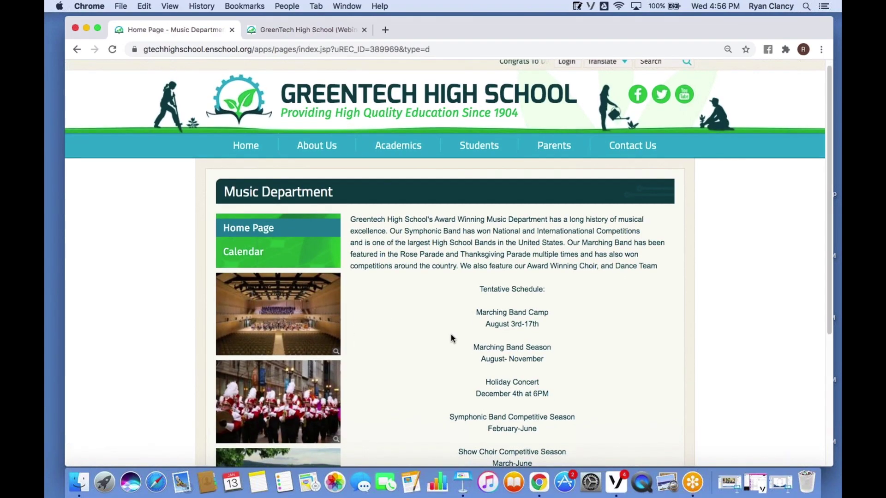
pyautogui.scroll(-5, 450, 337)
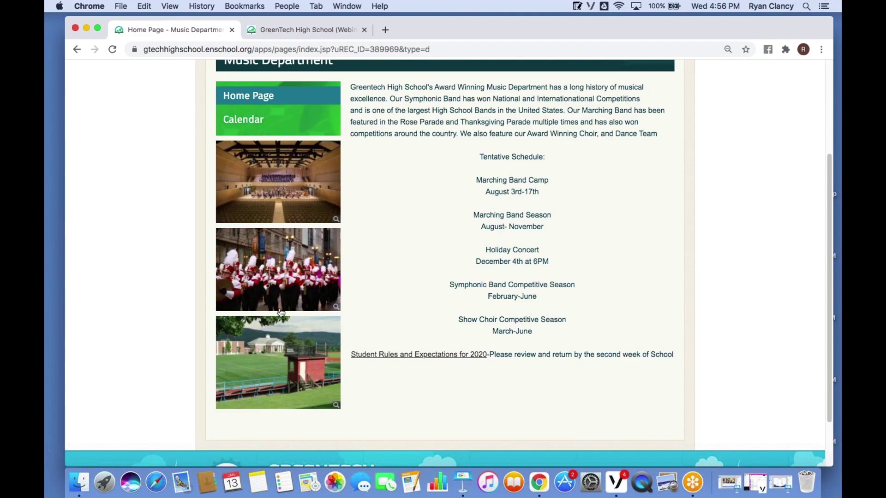
pyautogui.click(242, 125)
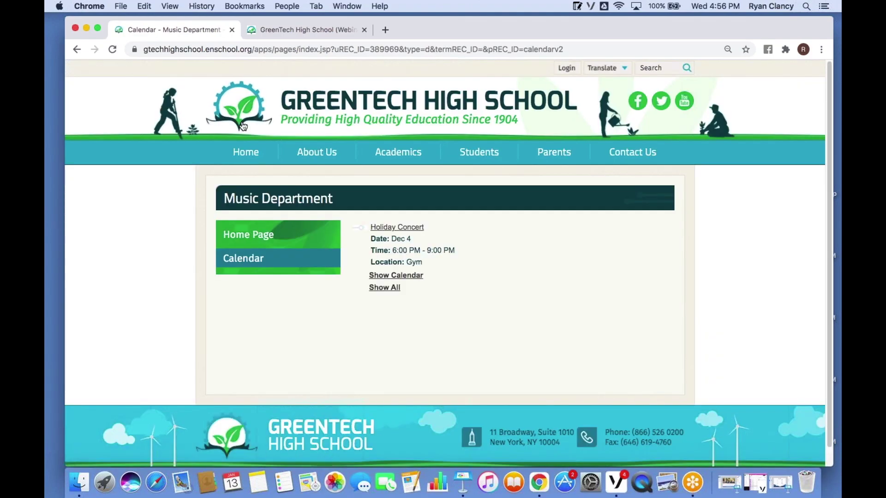
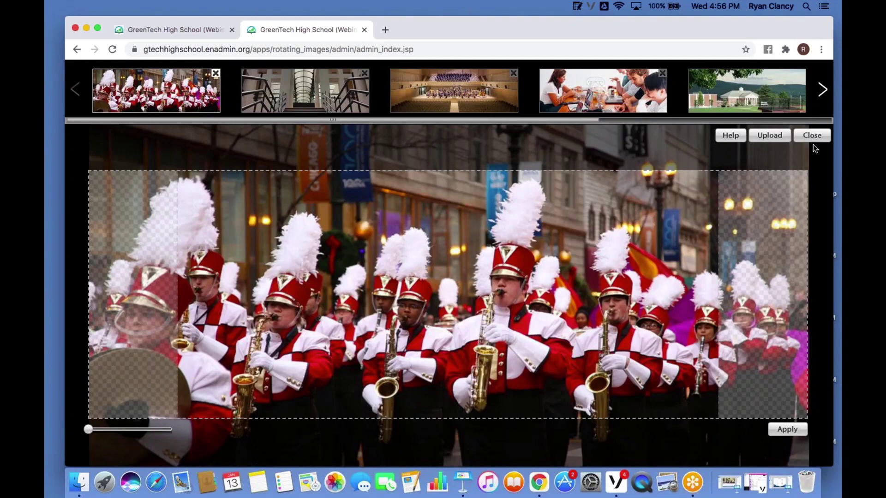
# - Close the Home Page Images editor and open the Extra Sections list in the admin site
pyautogui.click(812, 136)
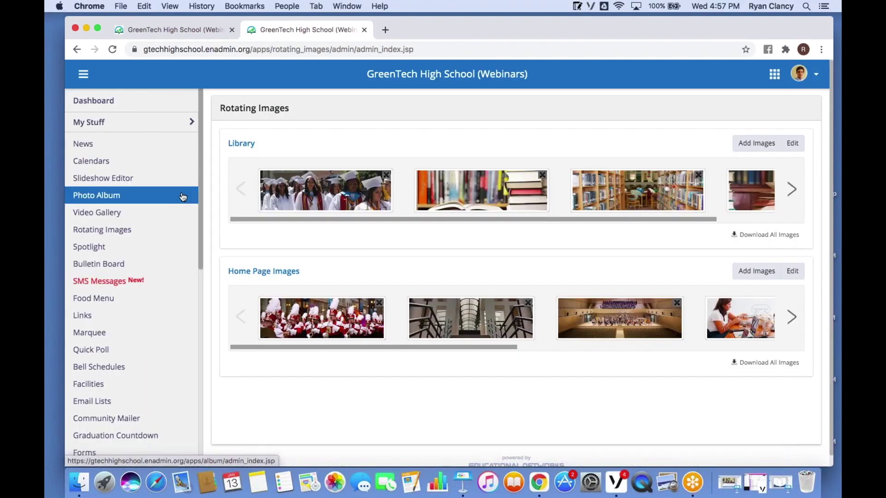
pyautogui.scroll(-2, 103, 226)
pyautogui.scroll(-20, 102, 226)
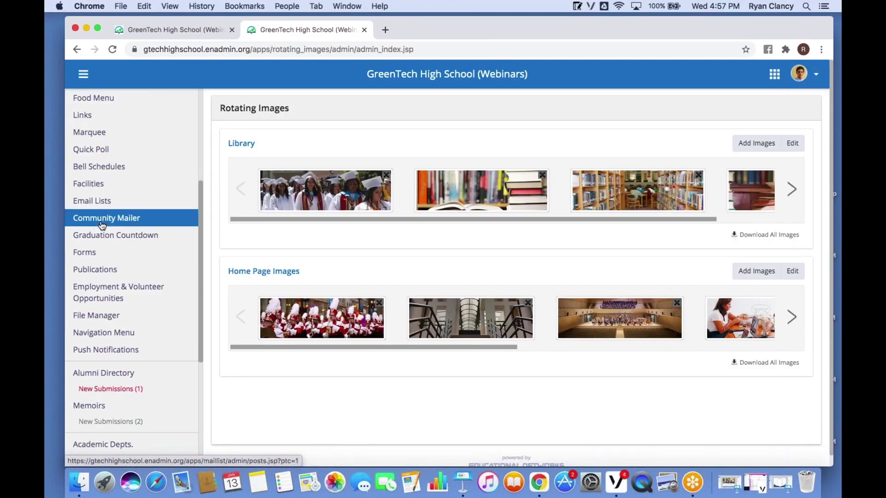
pyautogui.scroll(-4, 144, 171)
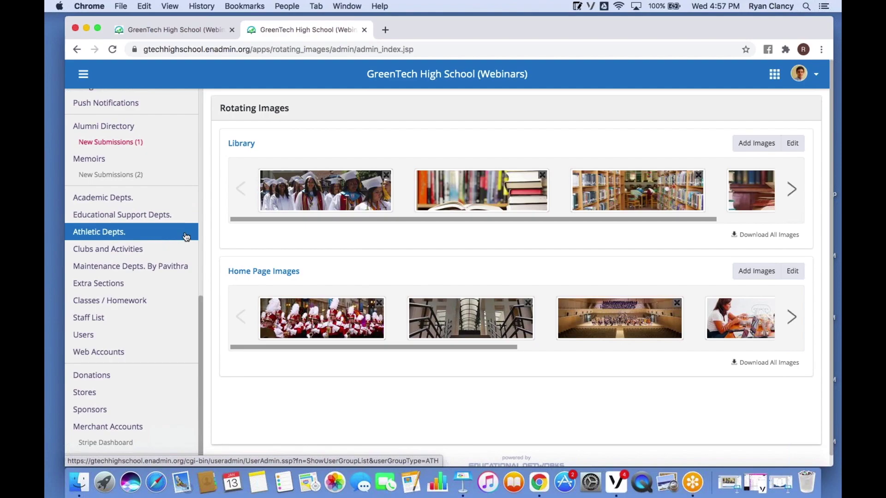
pyautogui.click(124, 286)
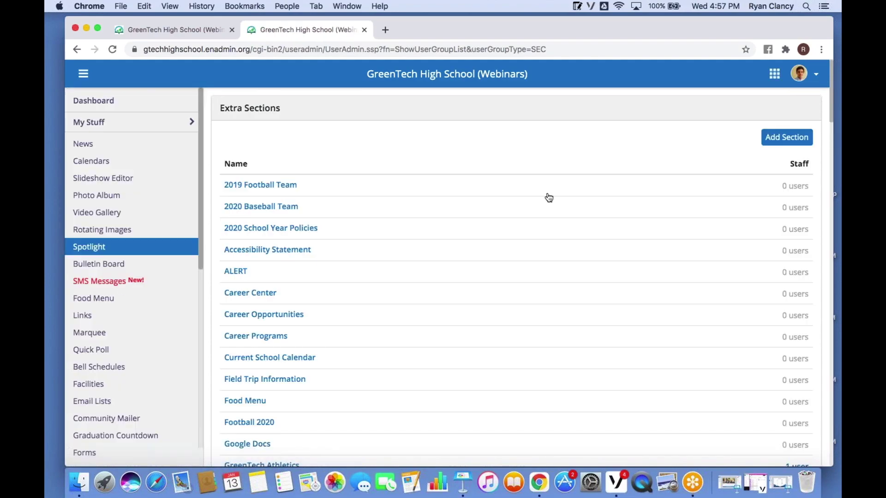
# - Add an extra section named Athletics (Demo Page) and save it
pyautogui.click(788, 141)
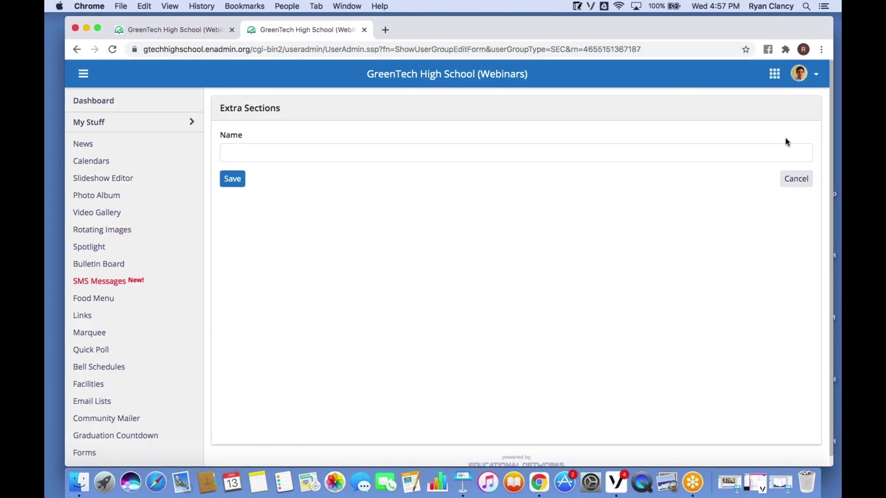
pyautogui.click(495, 148)
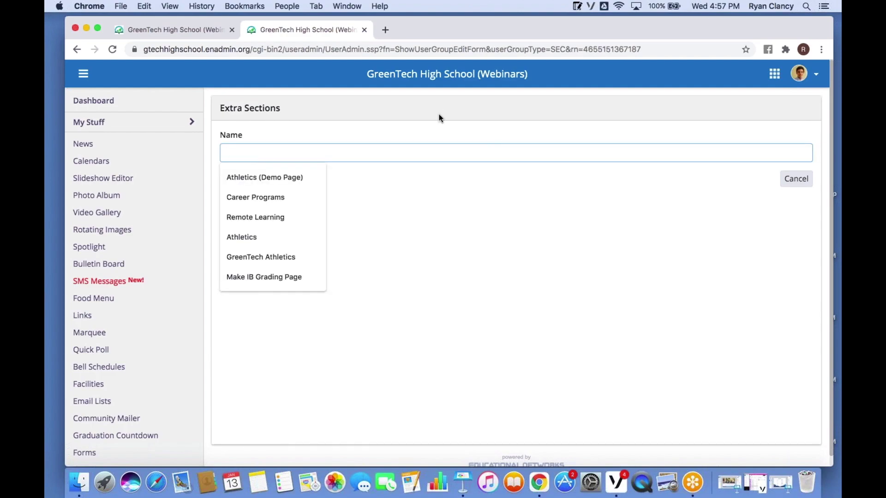
pyautogui.write('Athletics (Demo Page')
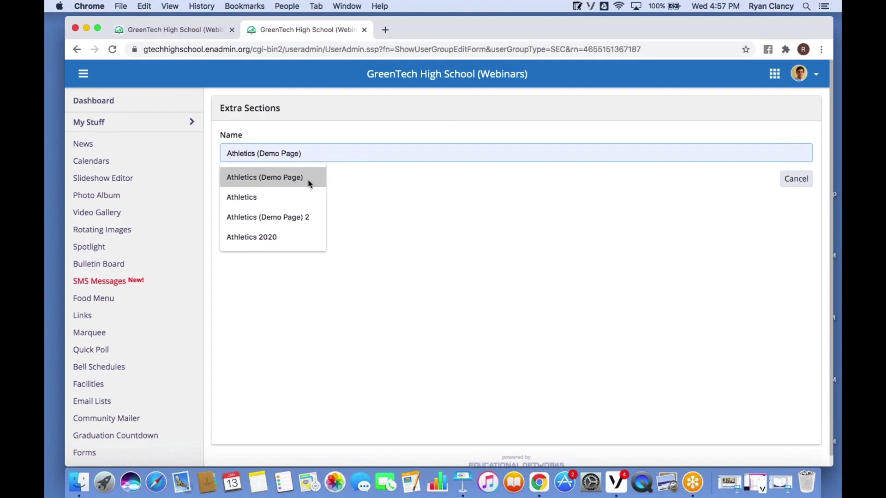
pyautogui.click(308, 183)
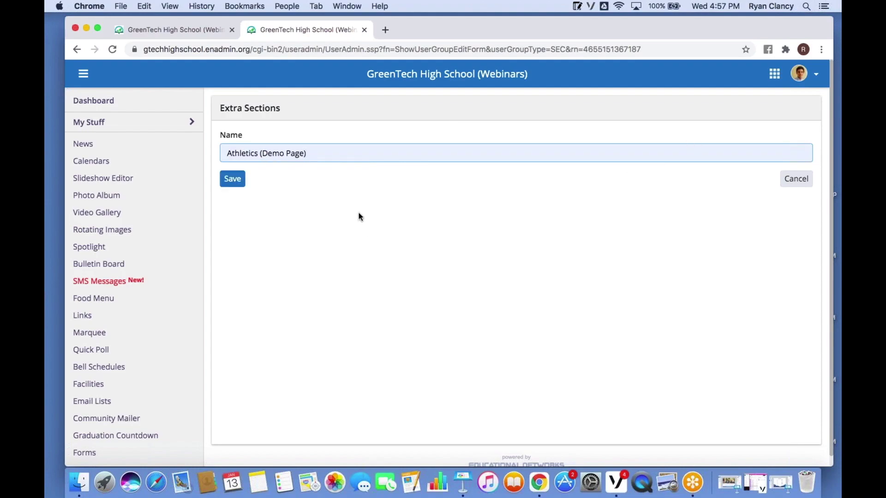
pyautogui.click(232, 185)
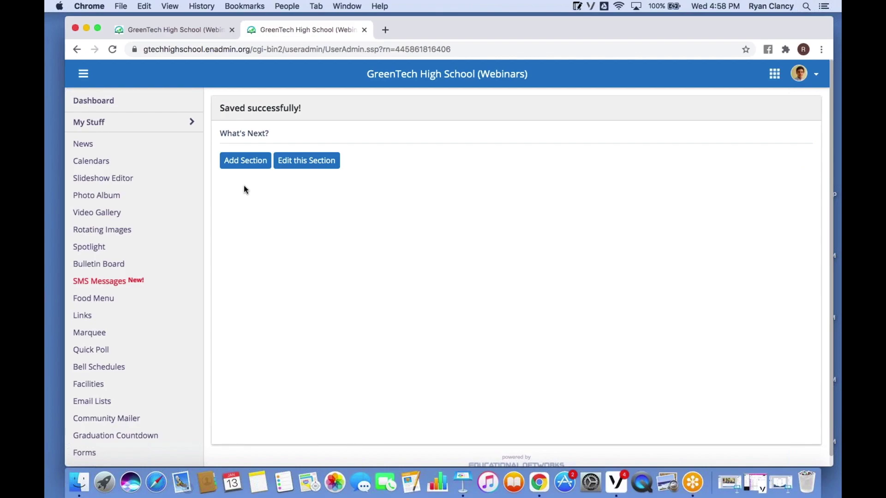
pyautogui.scroll(-5, 175, 295)
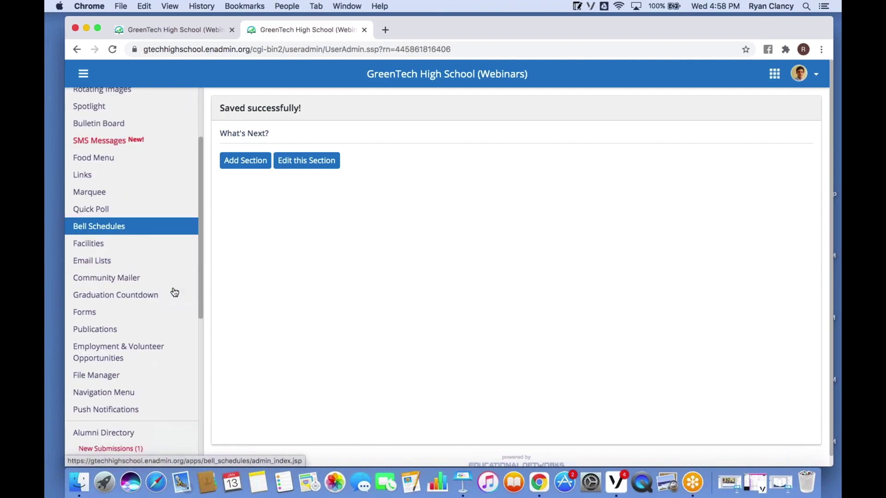
# - Open the Extra Sections list in the admin site
pyautogui.scroll(-8, 175, 292)
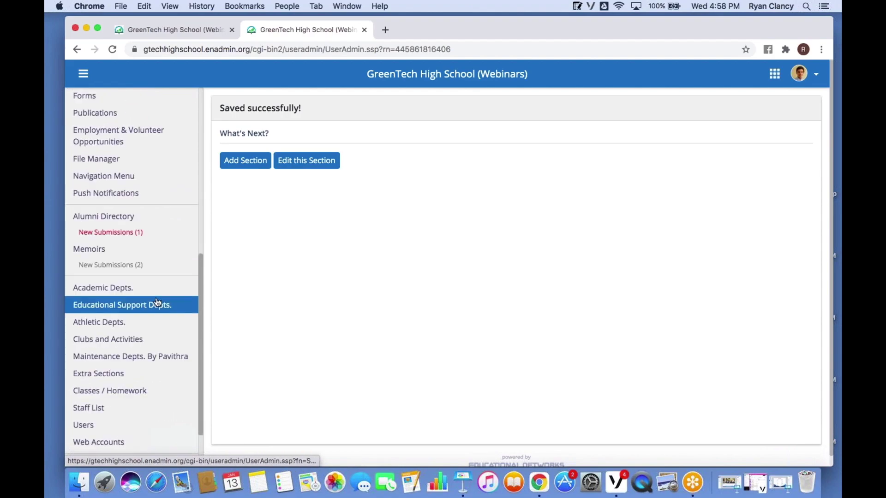
pyautogui.click(120, 373)
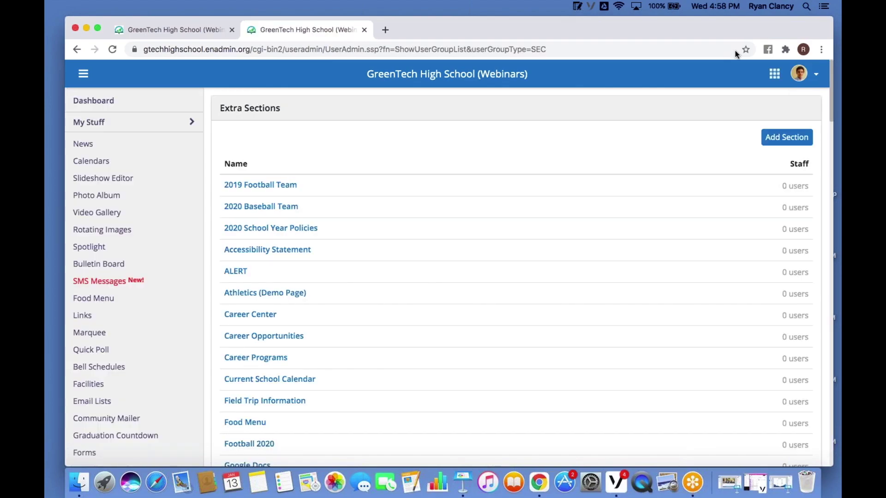
pyautogui.click(772, 143)
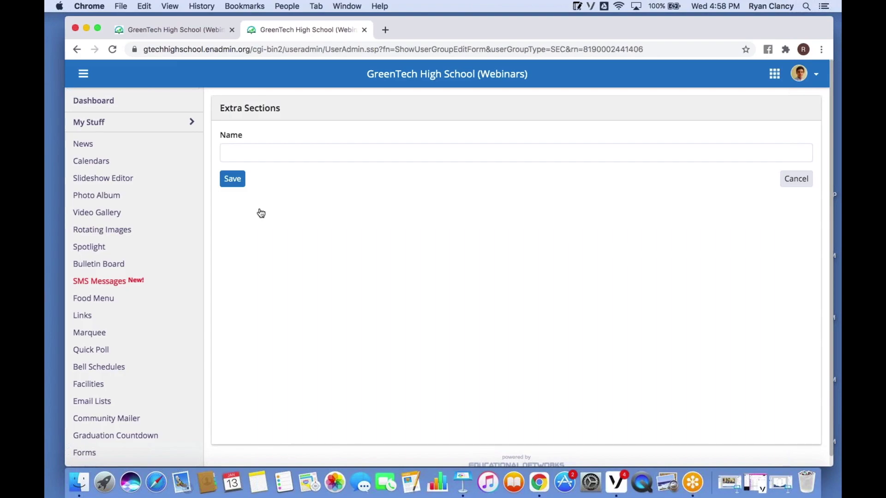
pyautogui.click(295, 156)
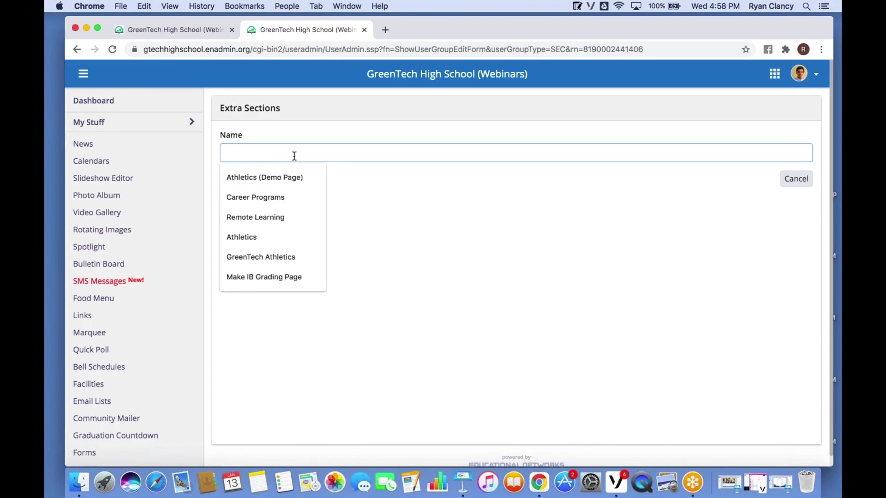
pyautogui.scroll(-3, 106, 350)
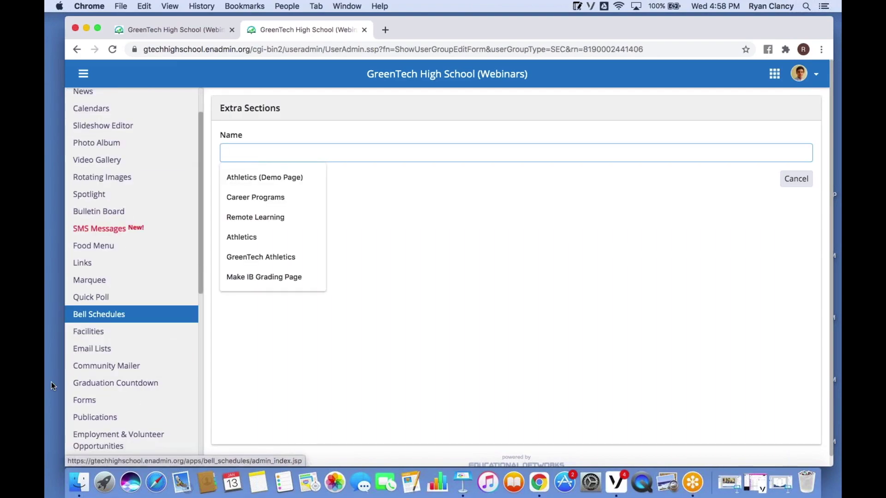
pyautogui.click(77, 49)
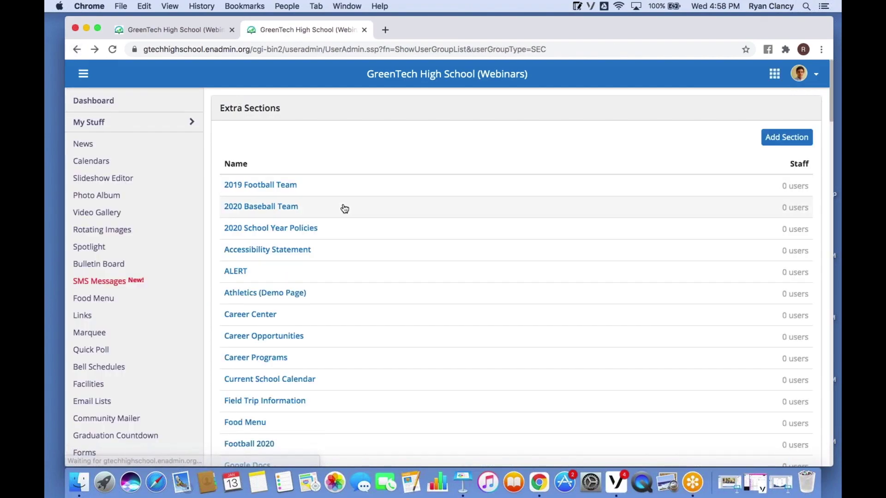
# - Open the Athletics (Demo Page) section, copy its public URL and view that page in a new browser tab
pyautogui.click(275, 294)
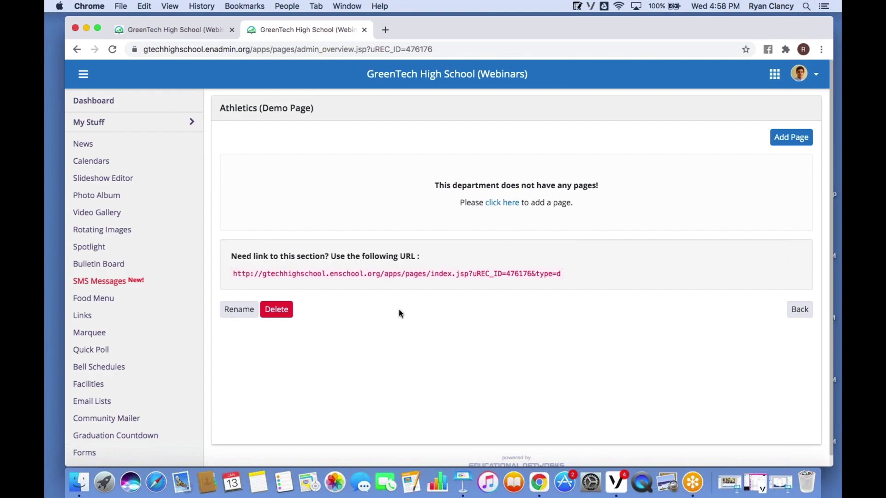
pyautogui.moveTo(234, 273); pyautogui.dragTo(577, 273)
pyautogui.rightClick(551, 273)
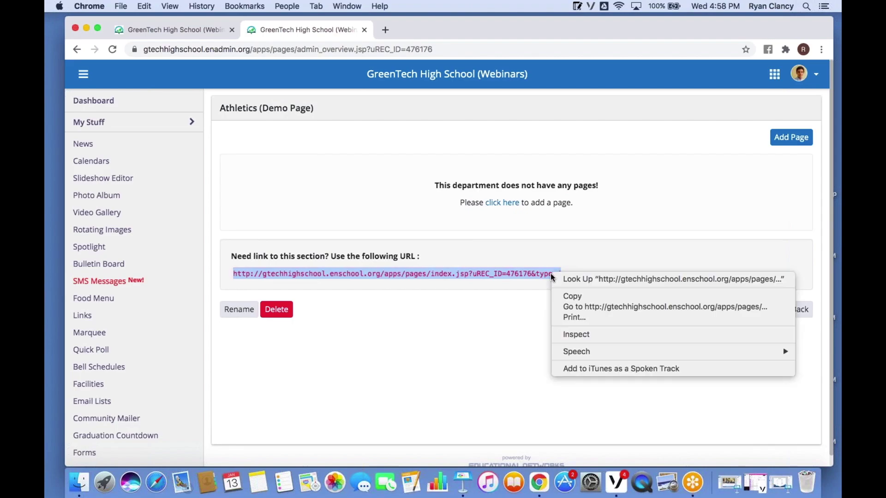
pyautogui.click(563, 296)
pyautogui.click(385, 29)
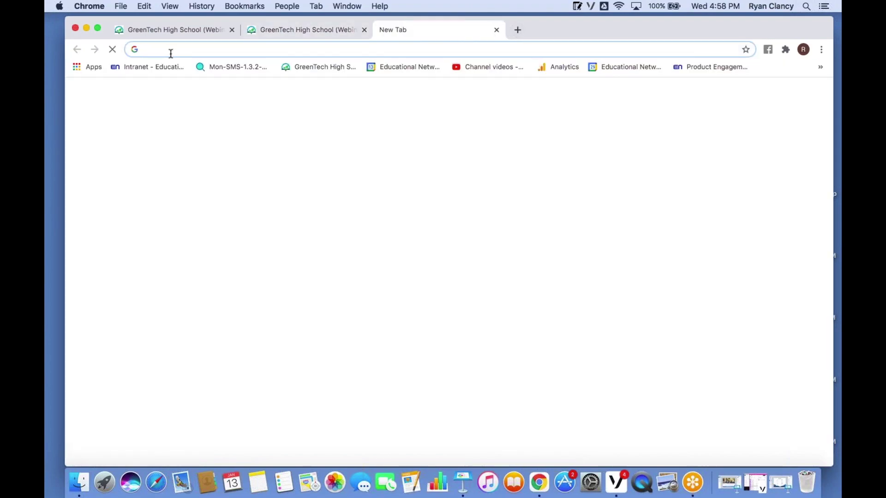
pyautogui.rightClick(171, 53)
pyautogui.click(201, 109)
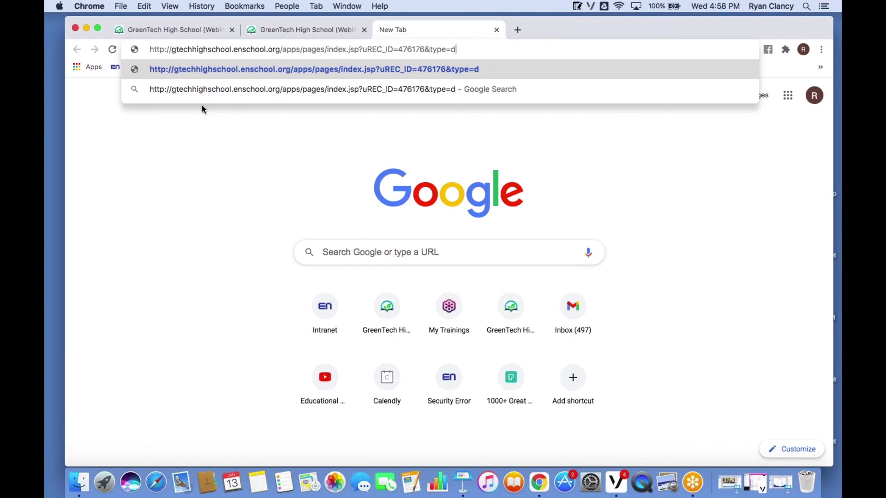
pyautogui.press('Return')
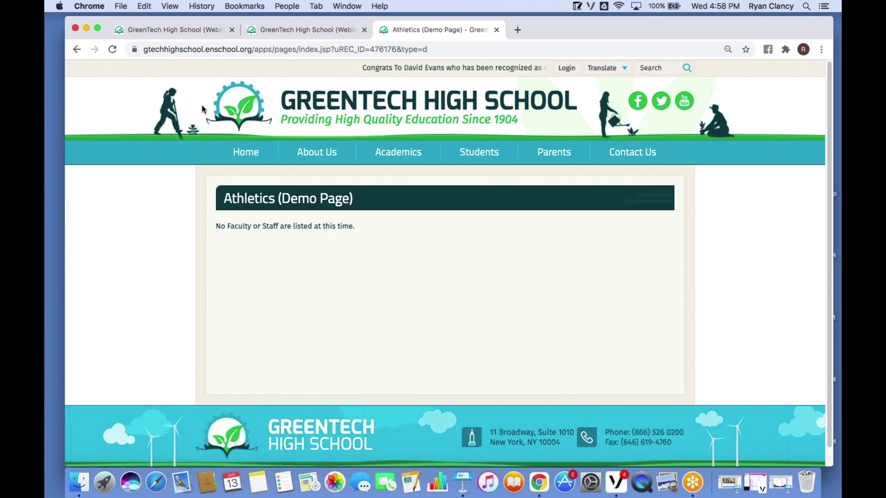
# - Return to the admin site and add a page of type Other titled Home to the Athletics (Demo Page) section
pyautogui.click(281, 31)
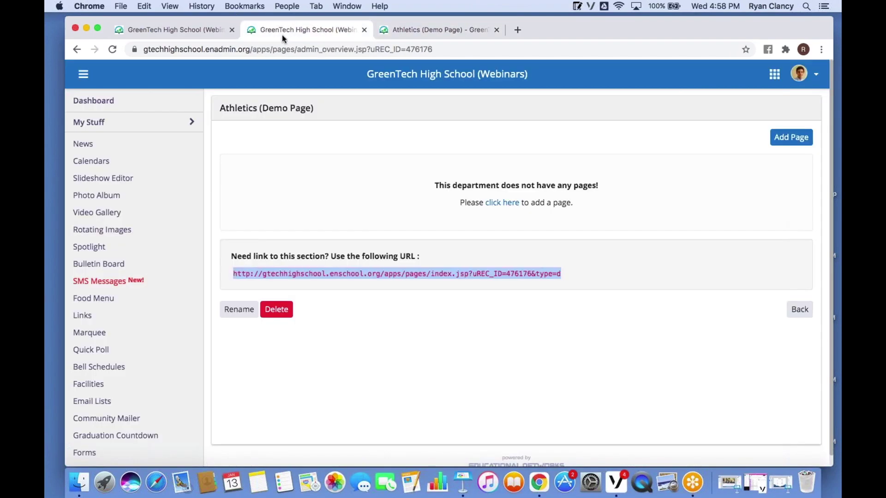
pyautogui.click(319, 138)
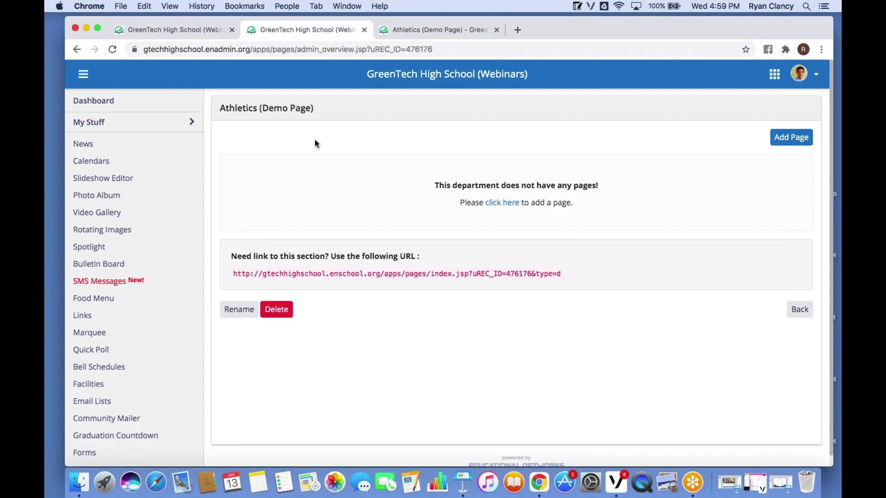
pyautogui.click(780, 138)
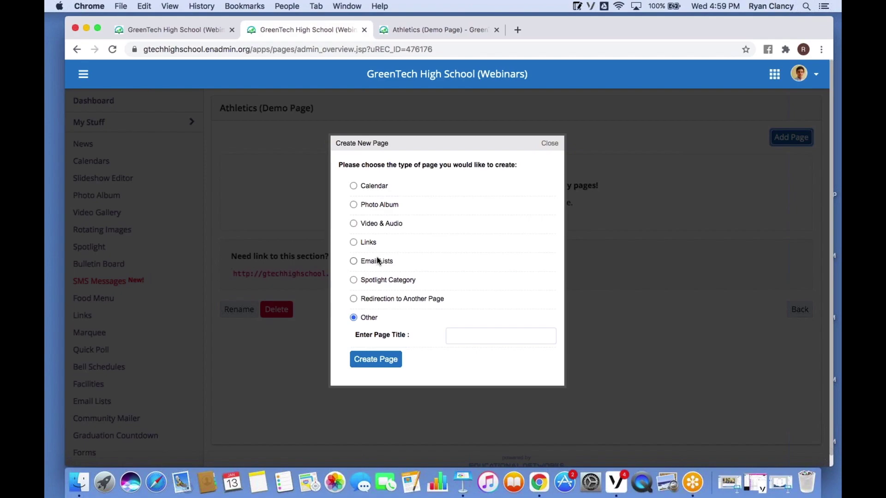
pyautogui.click(463, 338)
pyautogui.click(468, 293)
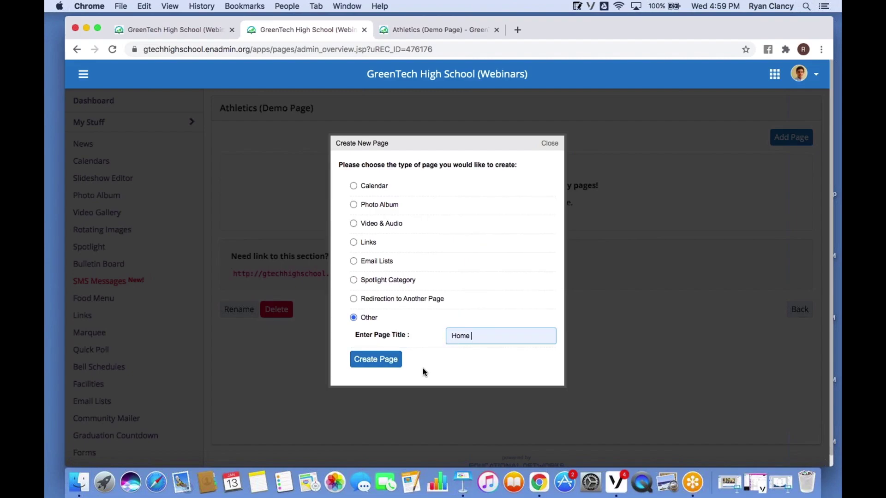
pyautogui.click(372, 364)
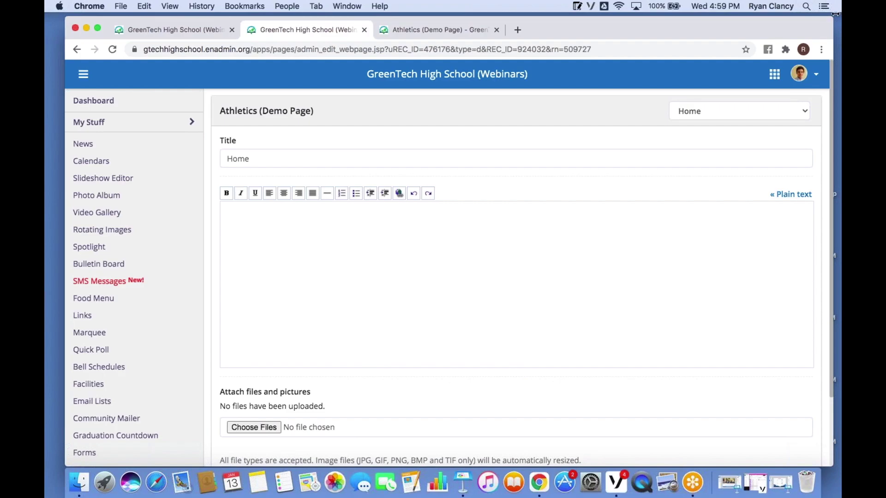
# - Switch the Home page's body to plain text and paste in the full note beginning "We are looking forward" with matching style
pyautogui.click(779, 196)
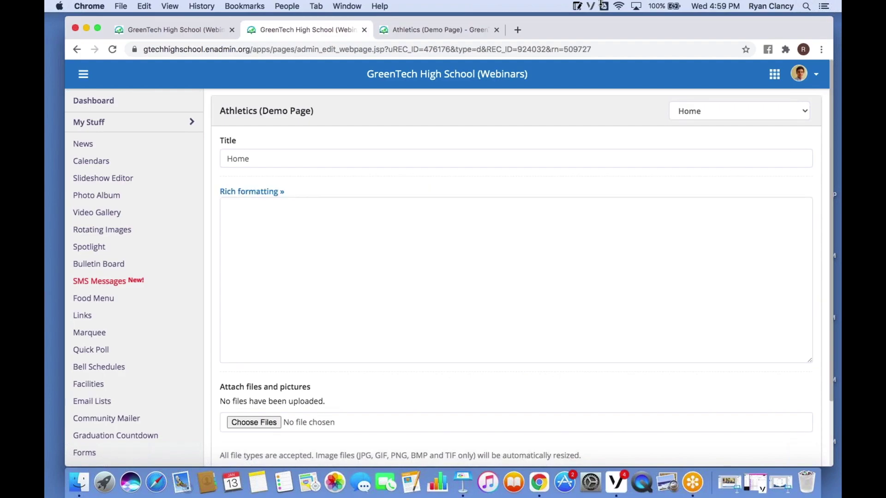
pyautogui.click(577, 6)
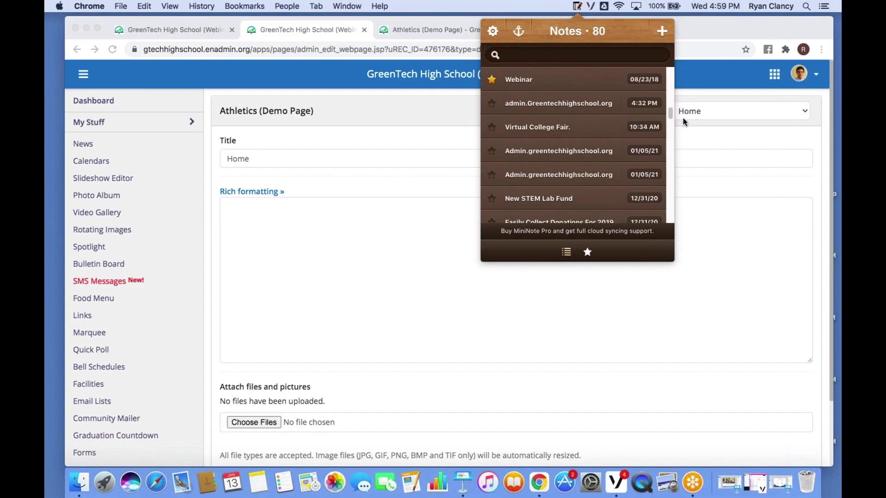
pyautogui.moveTo(672, 112); pyautogui.dragTo(671, 143)
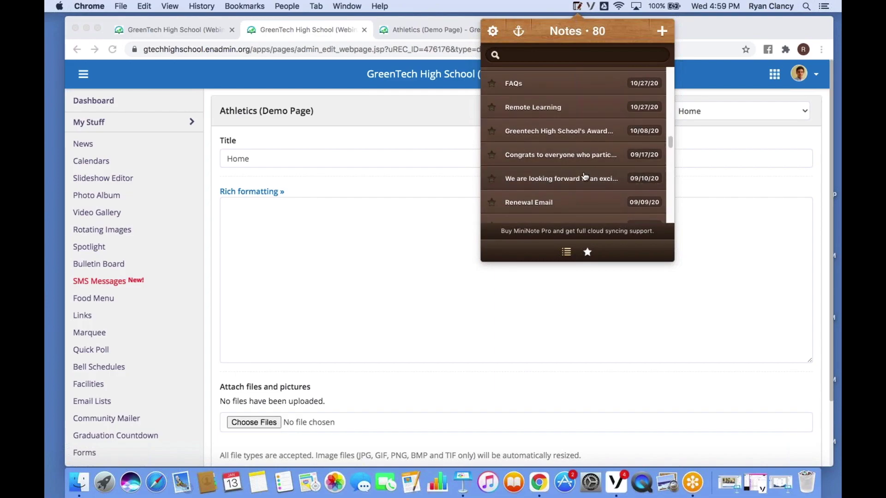
pyautogui.click(586, 176)
pyautogui.moveTo(511, 54); pyautogui.dragTo(555, 391)
pyautogui.rightClick(531, 166)
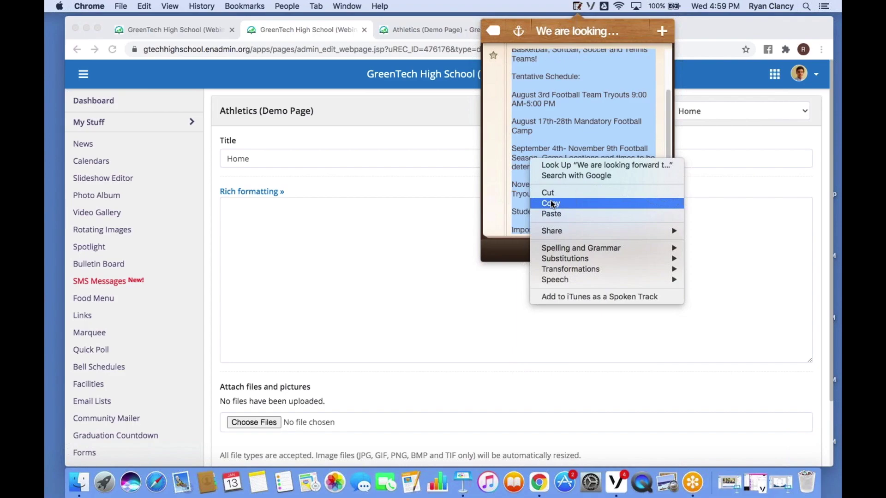
pyautogui.click(551, 203)
pyautogui.click(271, 206)
pyautogui.rightClick(273, 209)
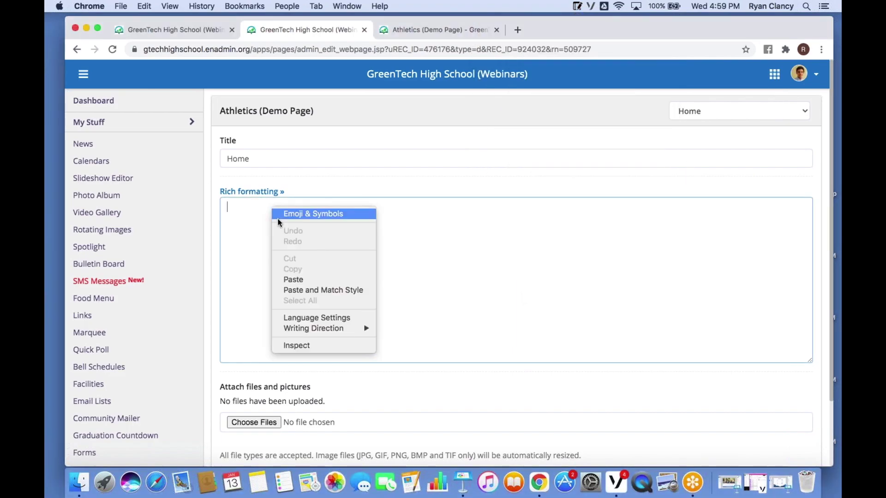
pyautogui.click(312, 290)
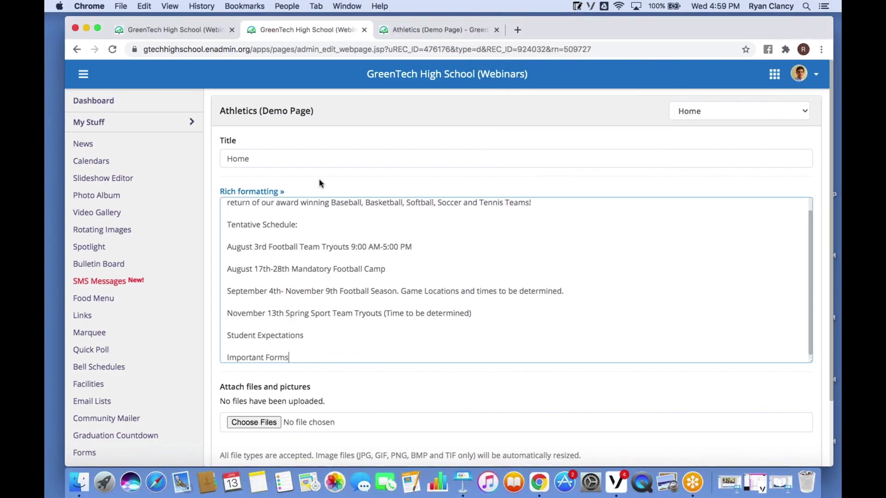
# - Return the body to rich formatting, make the "Tentative Schedule:" line bold and underlined, and save the Home page
pyautogui.click(277, 192)
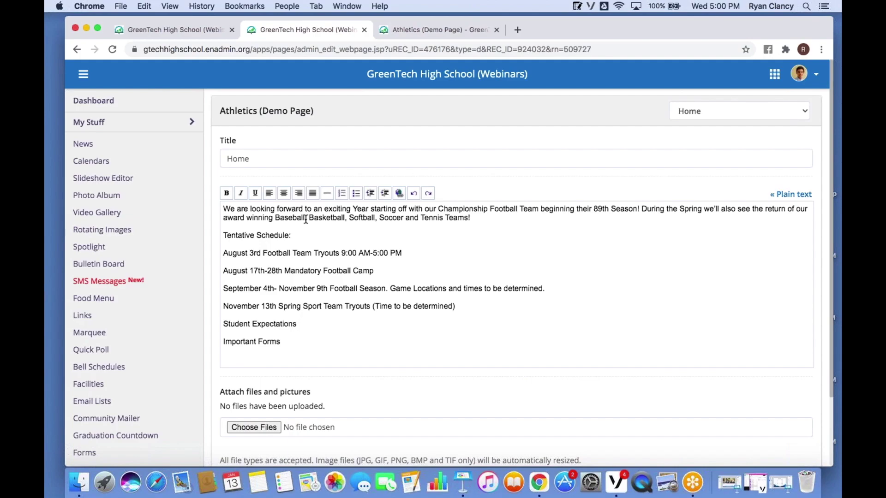
pyautogui.moveTo(302, 235); pyautogui.dragTo(219, 237)
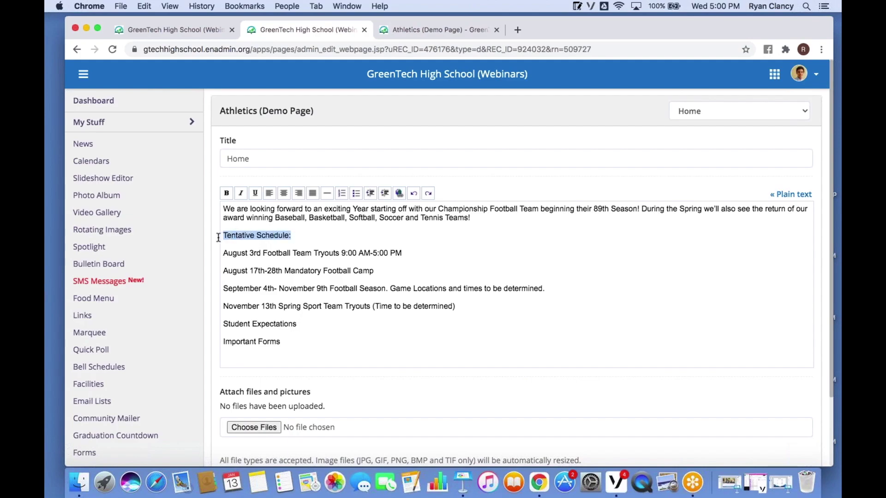
pyautogui.click(227, 193)
pyautogui.click(255, 193)
pyautogui.scroll(-3, 292, 319)
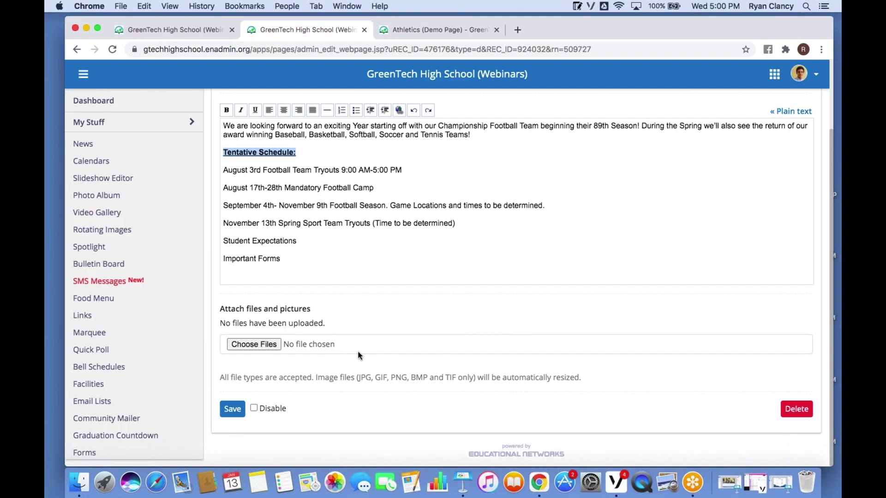
pyautogui.click(234, 410)
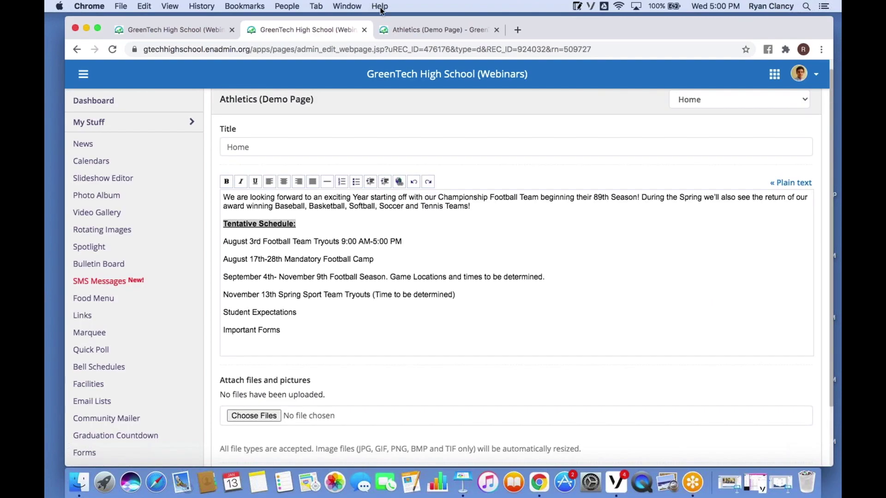
# - Reload the public Athletics (Demo Page) to view the saved text, and return to the admin page editor
pyautogui.click(423, 29)
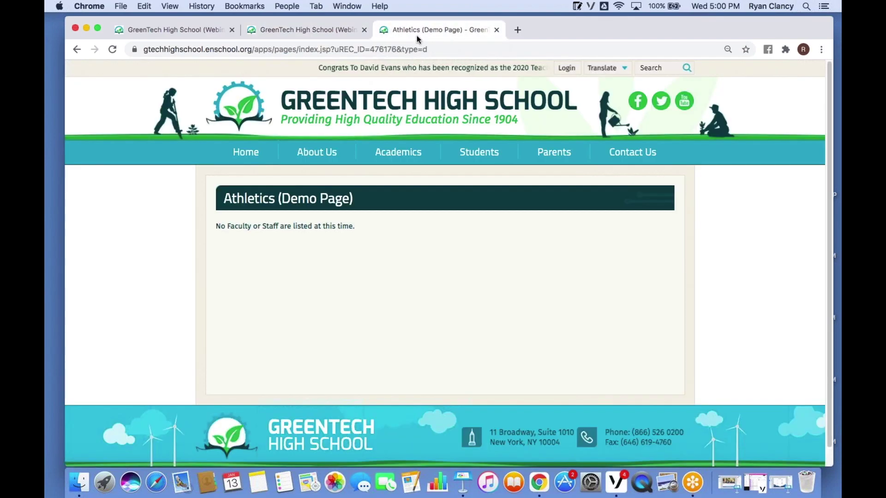
pyautogui.click(113, 49)
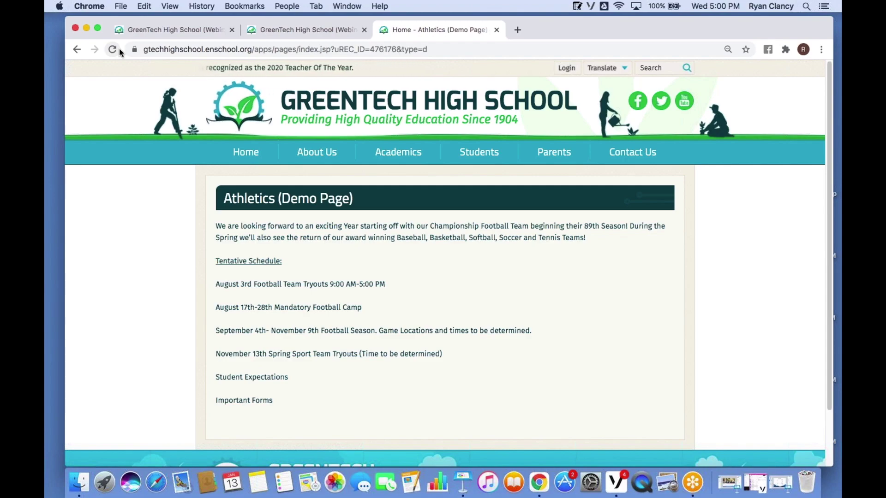
pyautogui.click(278, 31)
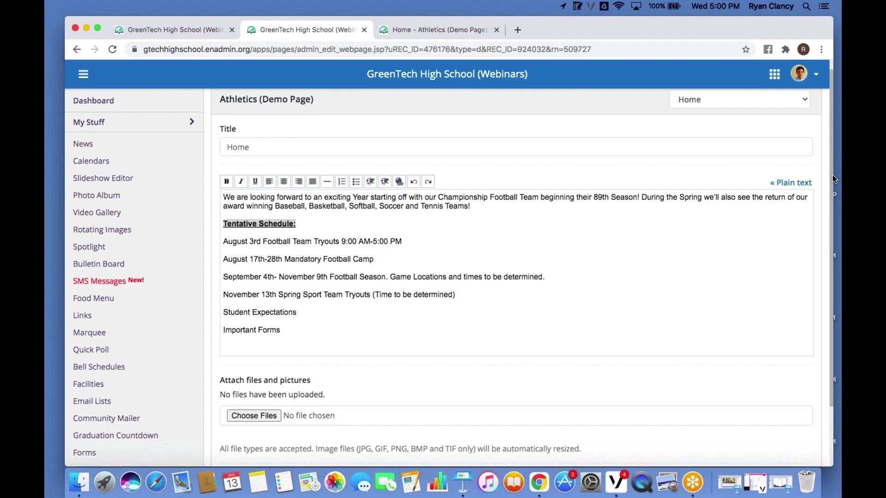
# - Create a new Photo Album page in the Athletics (Demo Page) section
pyautogui.click(722, 100)
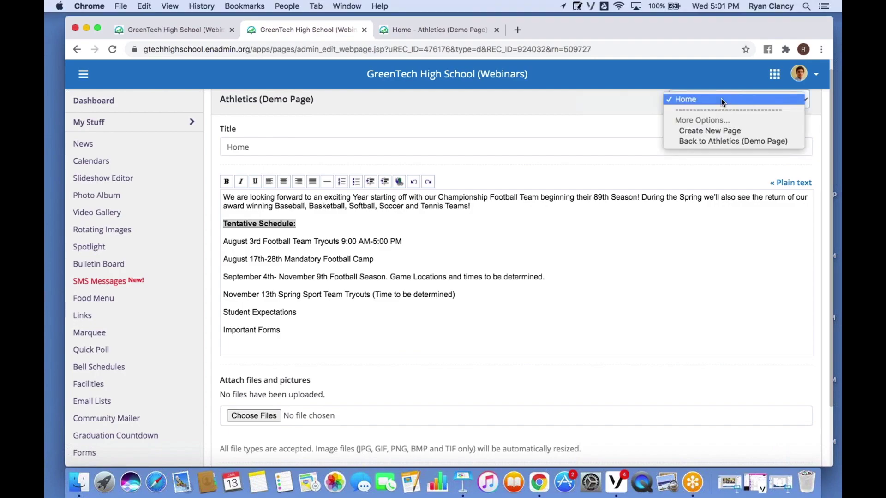
pyautogui.click(716, 126)
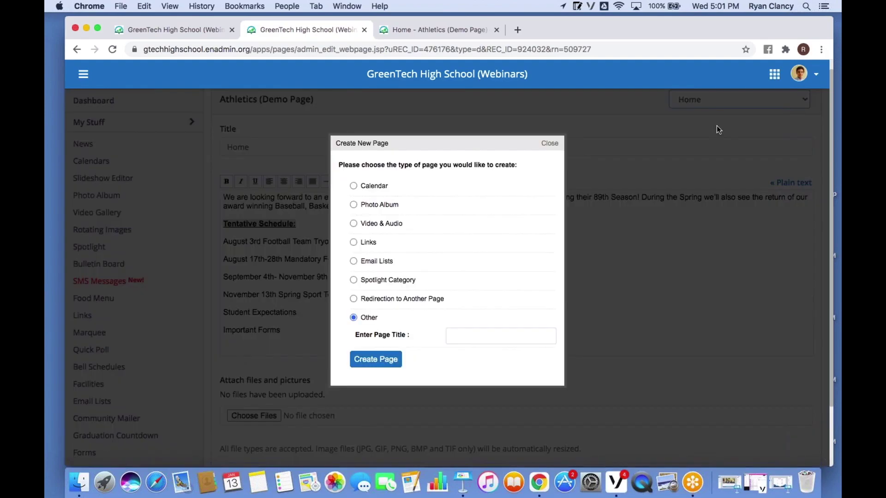
pyautogui.click(354, 204)
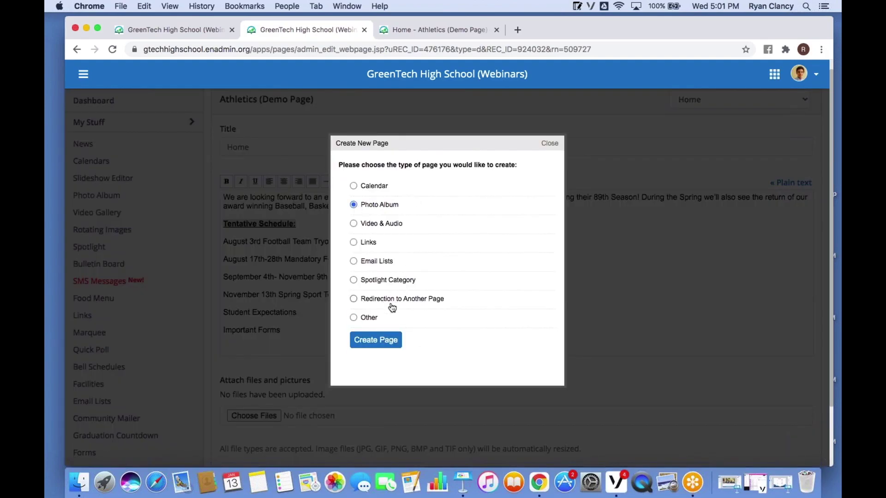
pyautogui.click(386, 345)
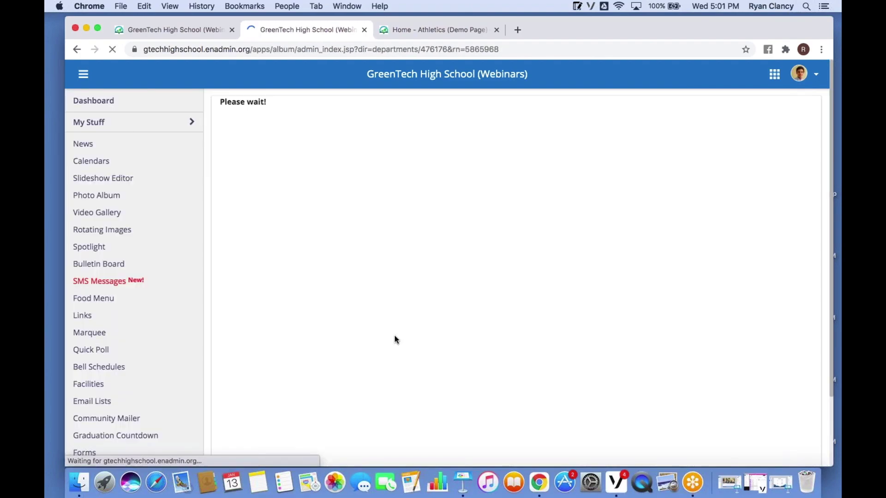
# - Create a photo album named Football for the Athletics (Demo Page) section
pyautogui.click(498, 243)
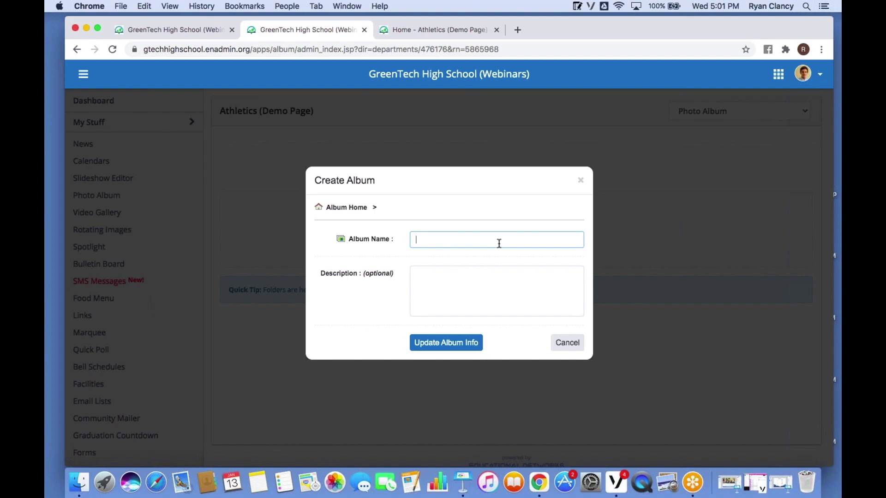
pyautogui.write('Footbll')
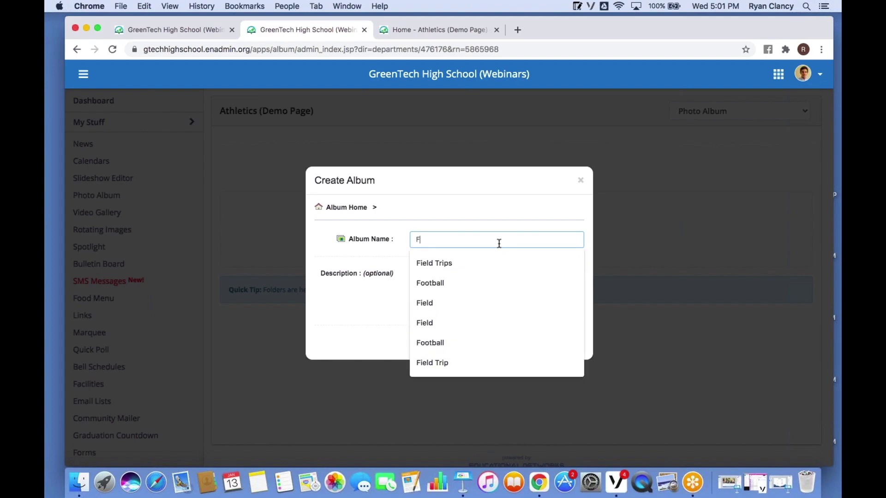
pyautogui.press('BackSpace')
pyautogui.press('BackSpace')
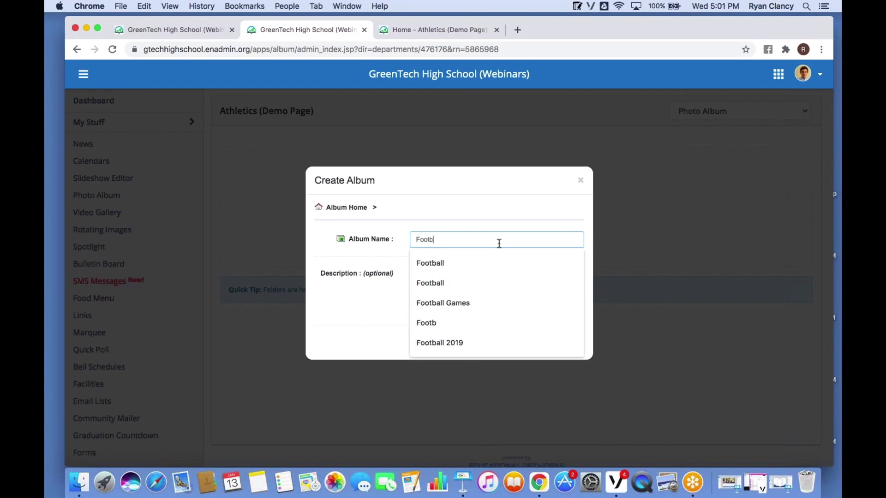
pyautogui.write('all')
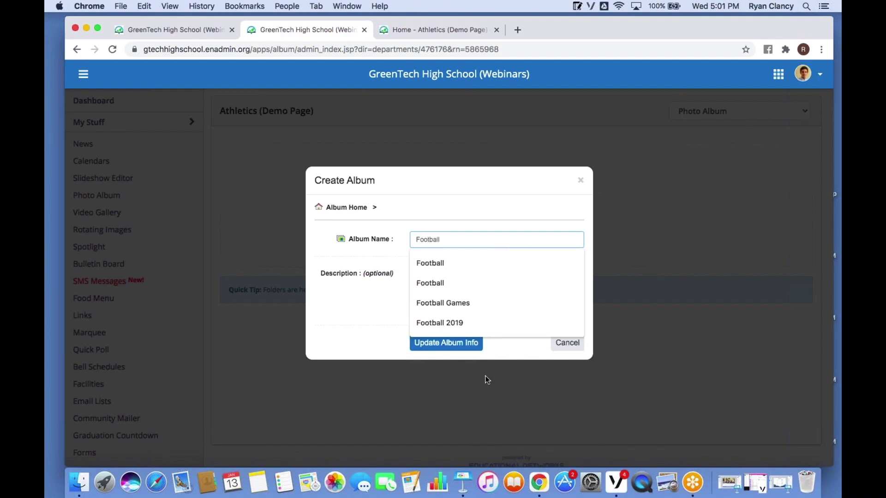
pyautogui.click(421, 344)
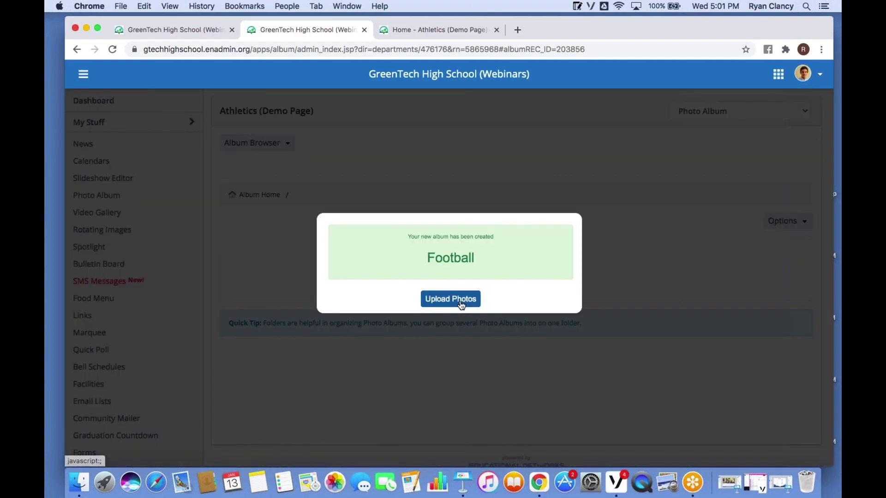
# - Upload 6.jpg, marching-band-1404489_1920.jpg and massachusetts-84366_1920.jpg from the Photos folder to the Football album
pyautogui.click(461, 304)
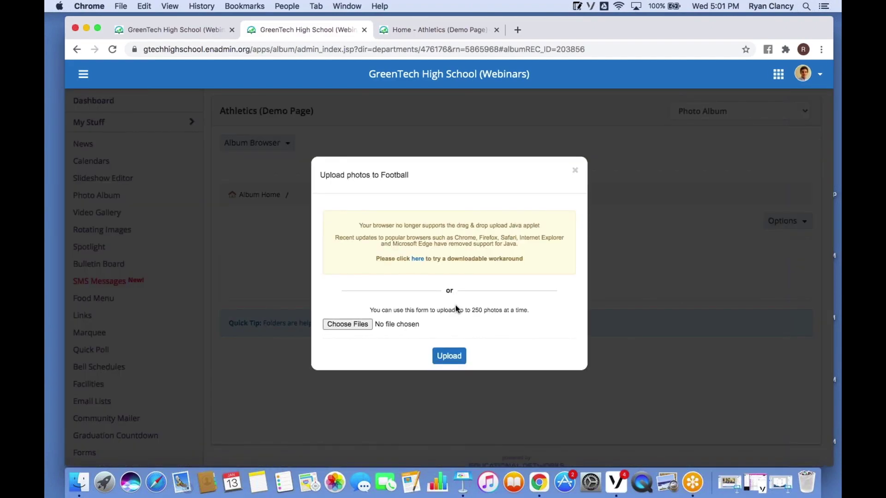
pyautogui.click(347, 325)
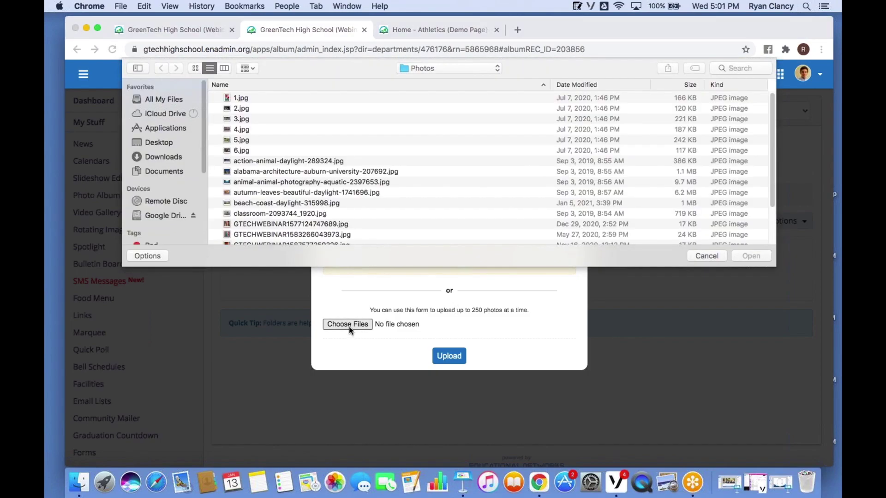
pyautogui.scroll(-5, 390, 200)
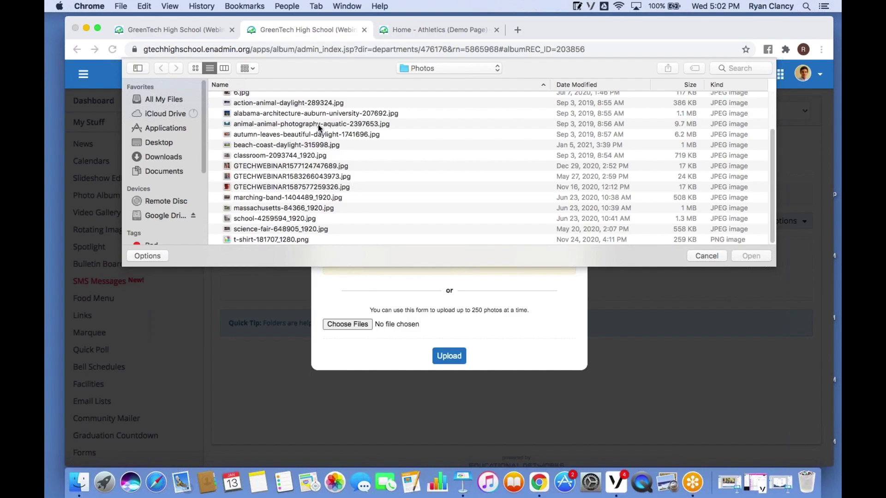
pyautogui.moveTo(771, 131); pyautogui.dragTo(766, 64)
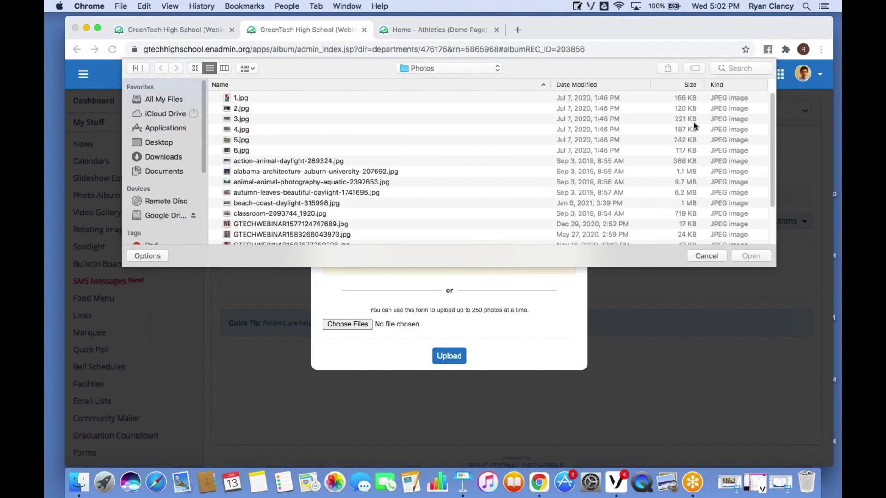
pyautogui.click(257, 154)
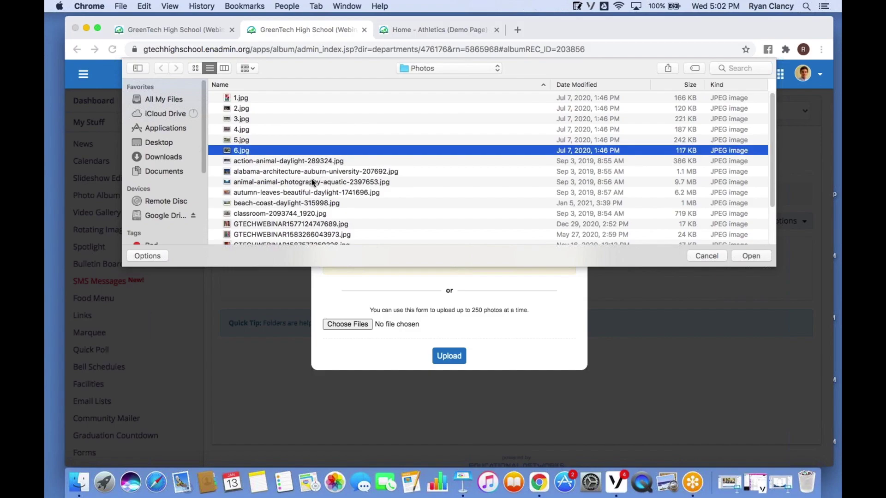
pyautogui.scroll(-2, 337, 187)
pyautogui.scroll(-2, 338, 187)
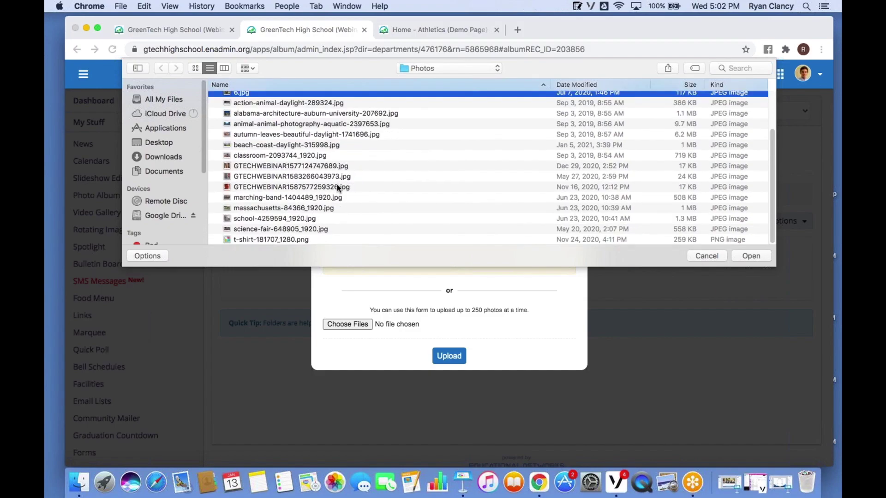
pyautogui.keyDown('super'); pyautogui.click(248, 198); pyautogui.keyUp('super')
pyautogui.keyDown('super'); pyautogui.click(256, 209); pyautogui.keyUp('super')
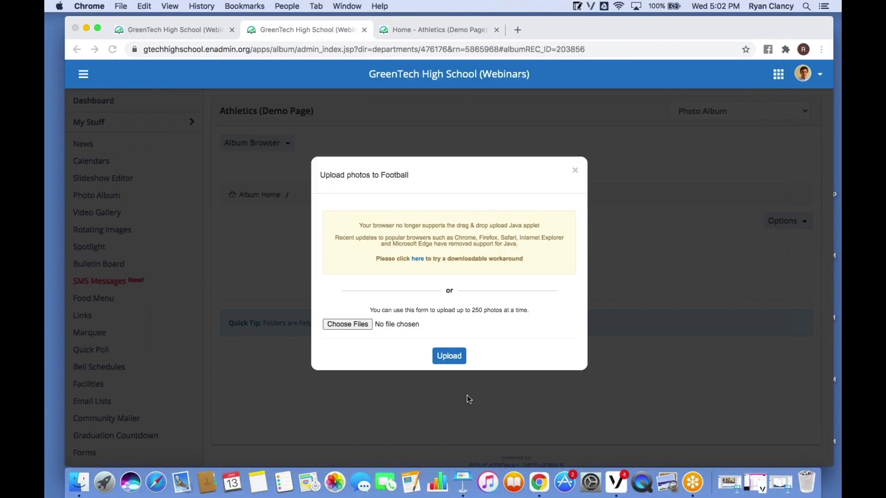
pyautogui.click(450, 355)
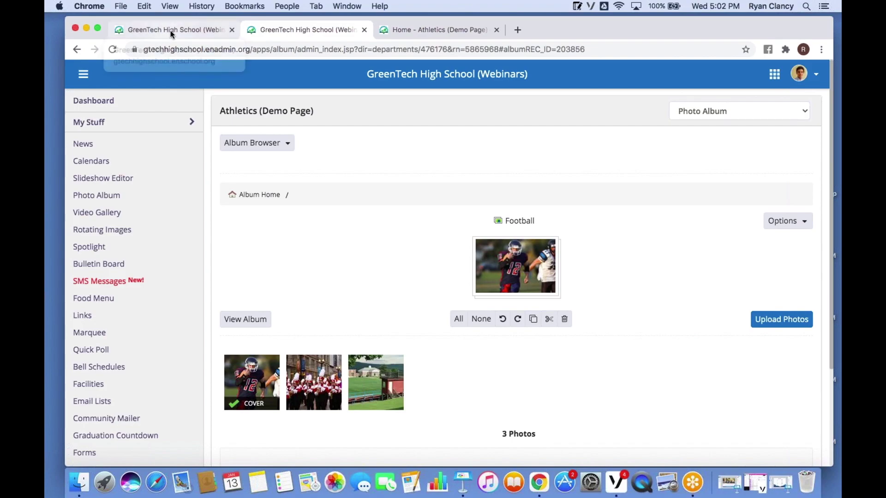
# - Reload the public Athletics (Demo Page), open its Photo Album page and view the Football photos full size one after another
pyautogui.click(454, 31)
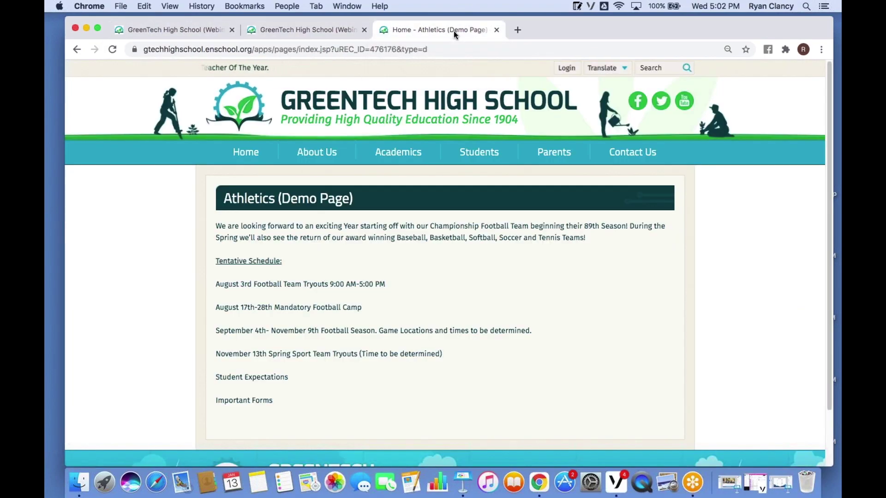
pyautogui.click(113, 51)
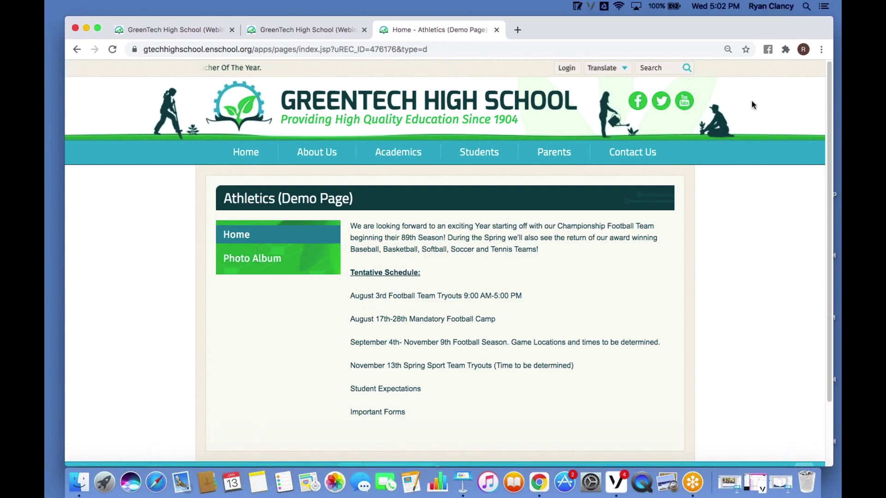
pyautogui.click(277, 260)
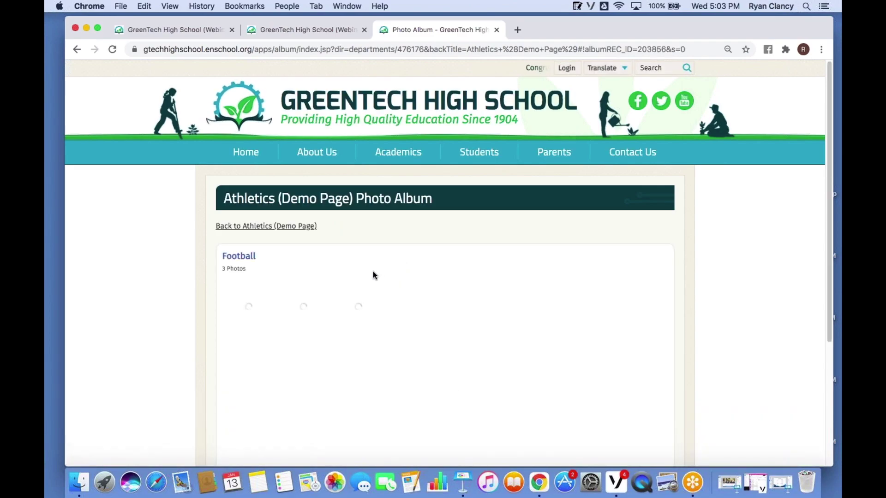
pyautogui.click(242, 302)
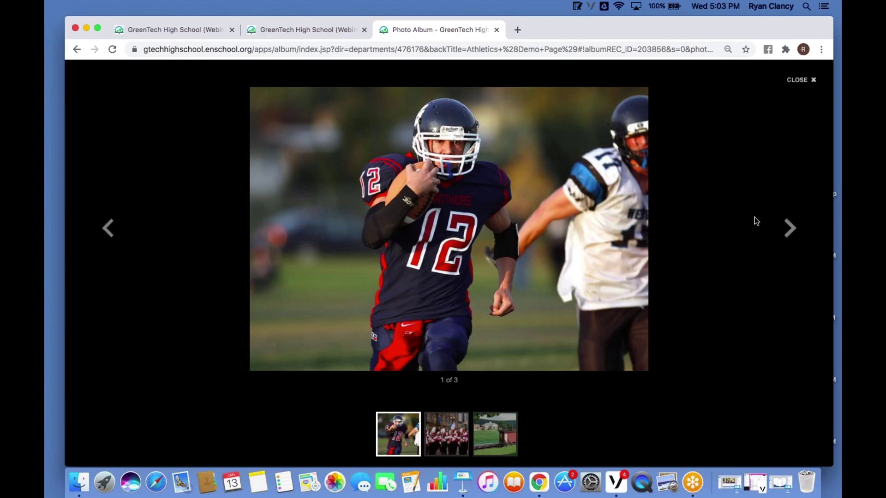
pyautogui.click(800, 227)
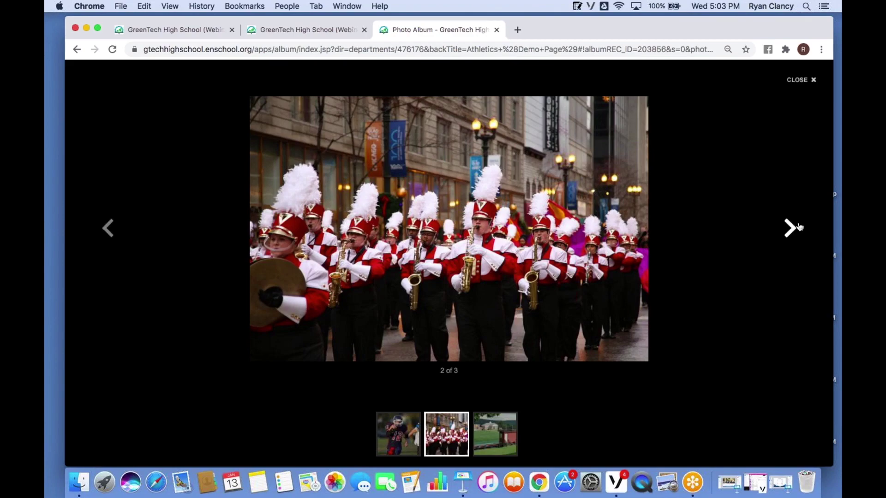
pyautogui.click(799, 227)
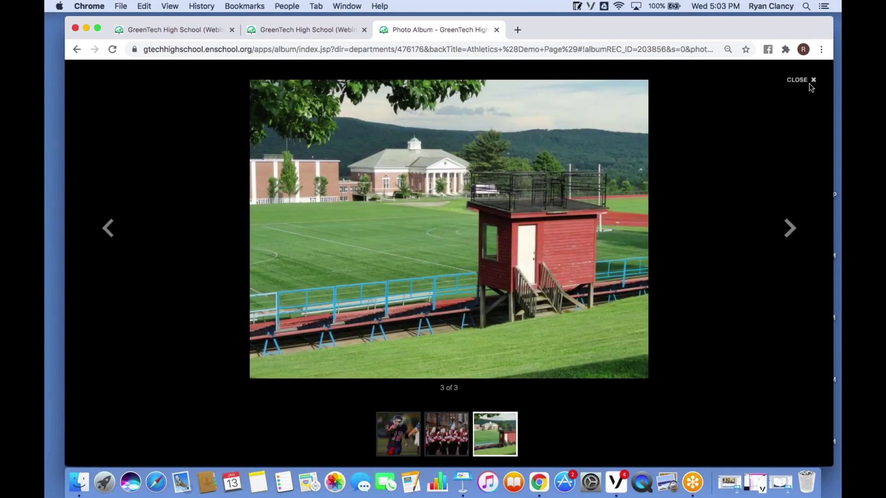
pyautogui.click(806, 81)
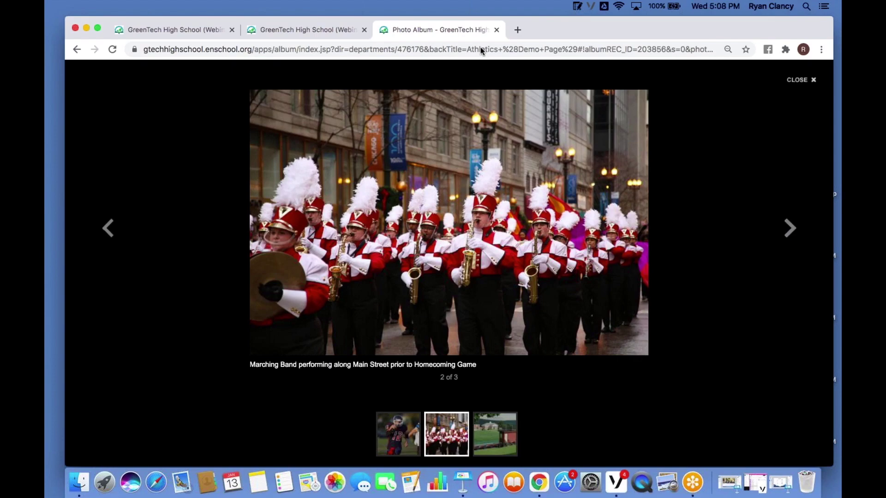
# - Close the public site page and the album's photo viewer, and open the list of all website users
pyautogui.click(496, 30)
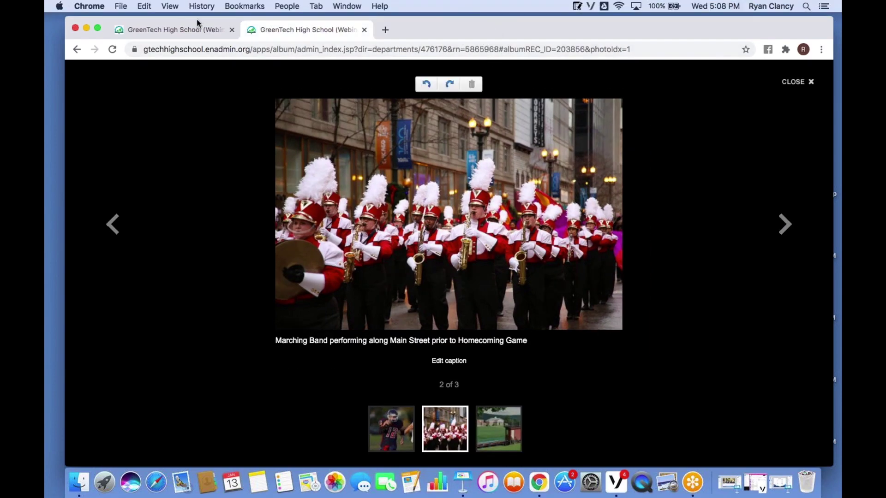
pyautogui.click(794, 96)
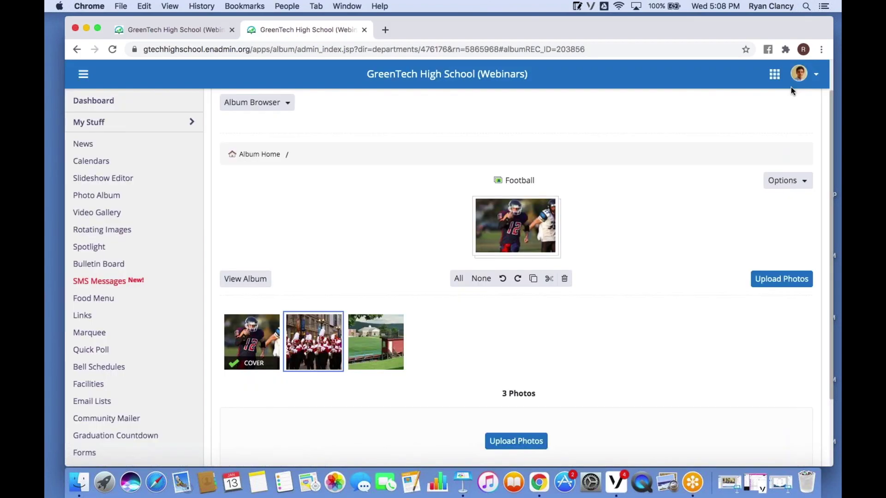
pyautogui.scroll(-5, 107, 306)
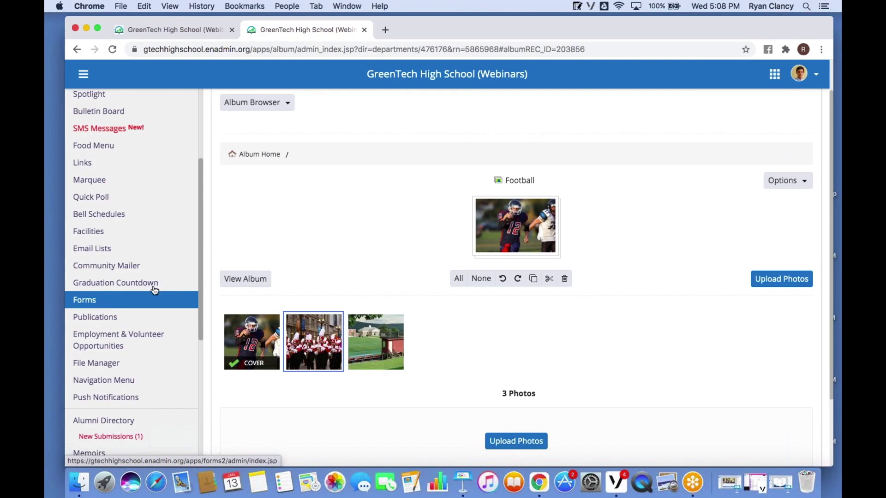
pyautogui.scroll(-6, 155, 289)
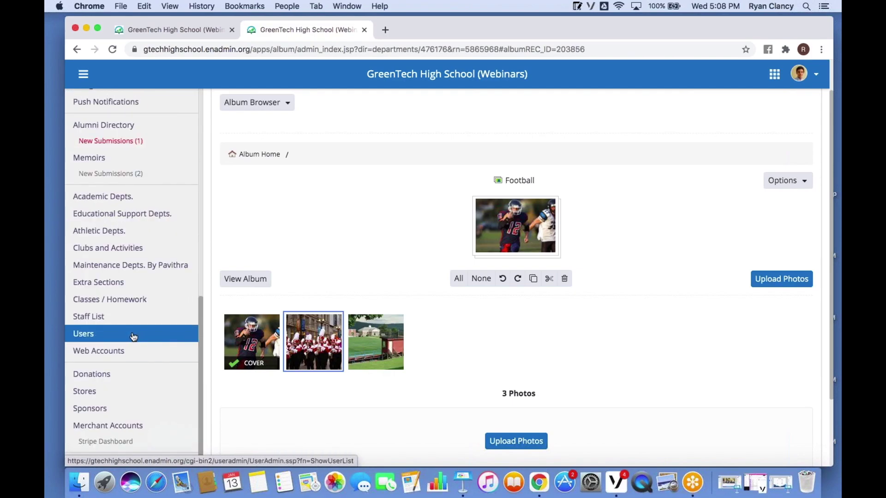
pyautogui.click(134, 336)
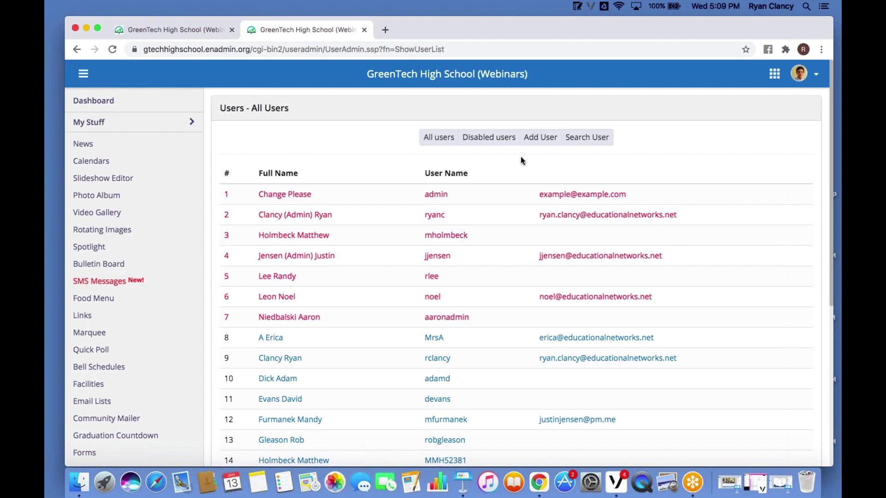
# - Open the user account of the Math Teacher in row 11 for updating
pyautogui.scroll(-3, 497, 301)
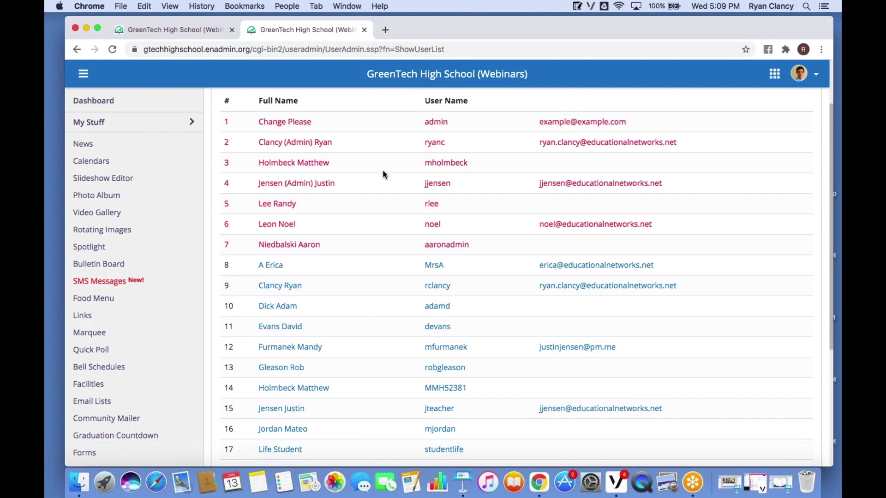
pyautogui.click(289, 326)
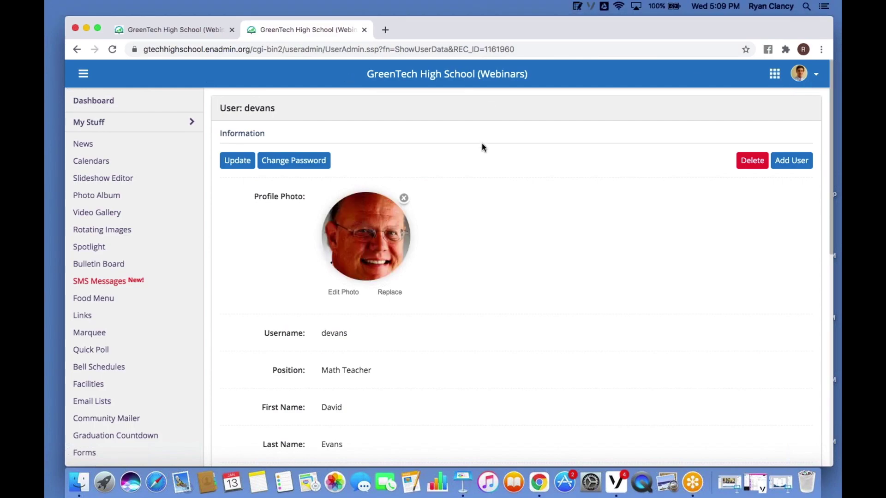
pyautogui.click(234, 161)
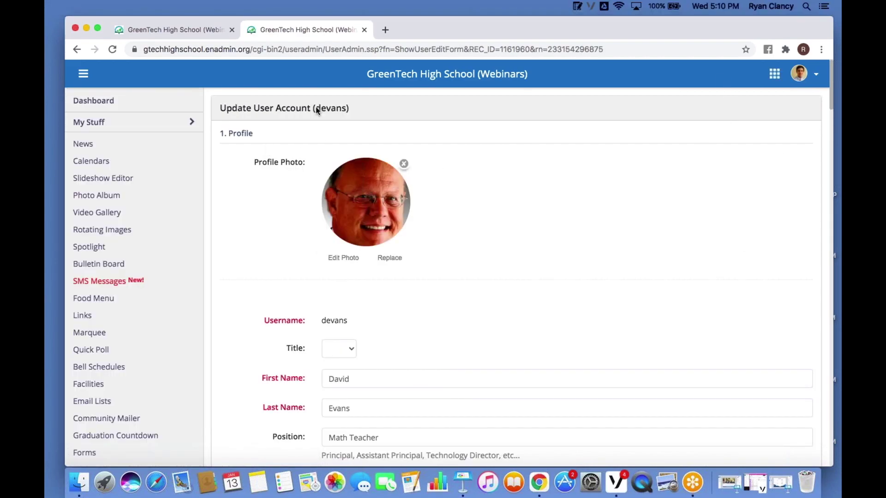
# - Review the teacher account's profile fields, including the additional Staff List categories, down to the Module Access Privileges
pyautogui.scroll(-5, 601, 201)
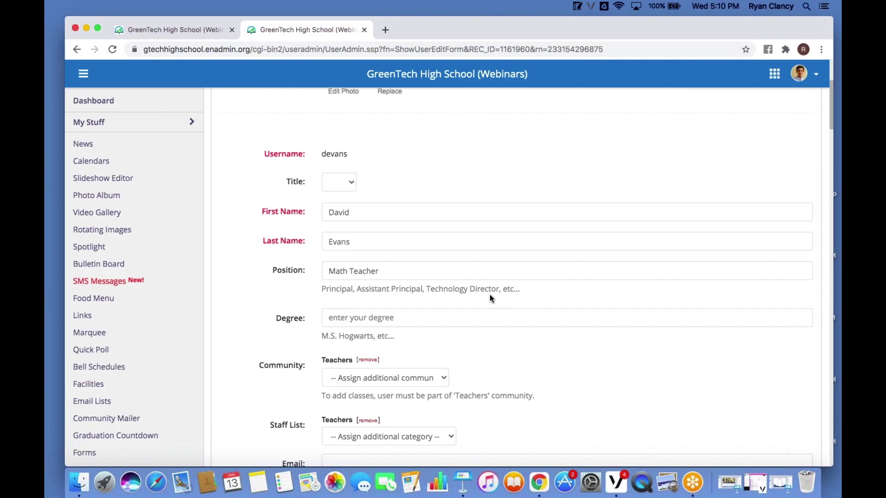
pyautogui.scroll(-3, 513, 325)
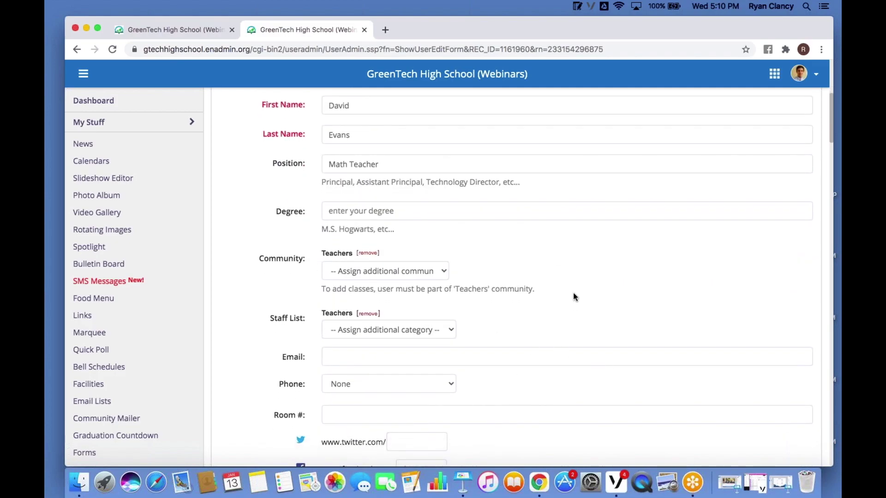
pyautogui.click(418, 331)
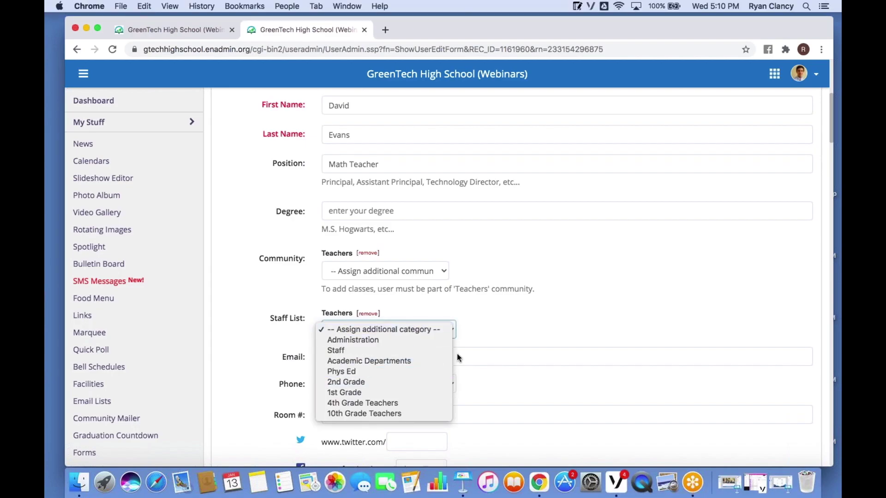
pyautogui.click(627, 298)
pyautogui.scroll(-1, 603, 317)
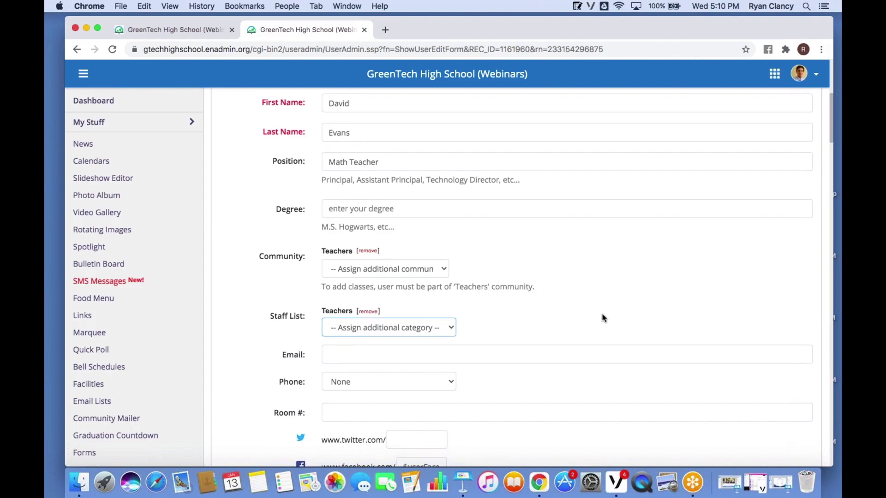
pyautogui.scroll(-10, 604, 309)
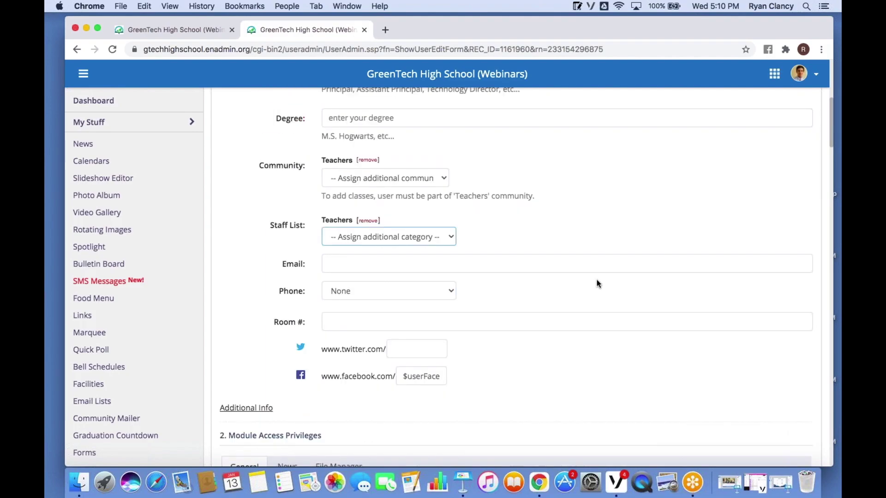
pyautogui.scroll(-2, 607, 261)
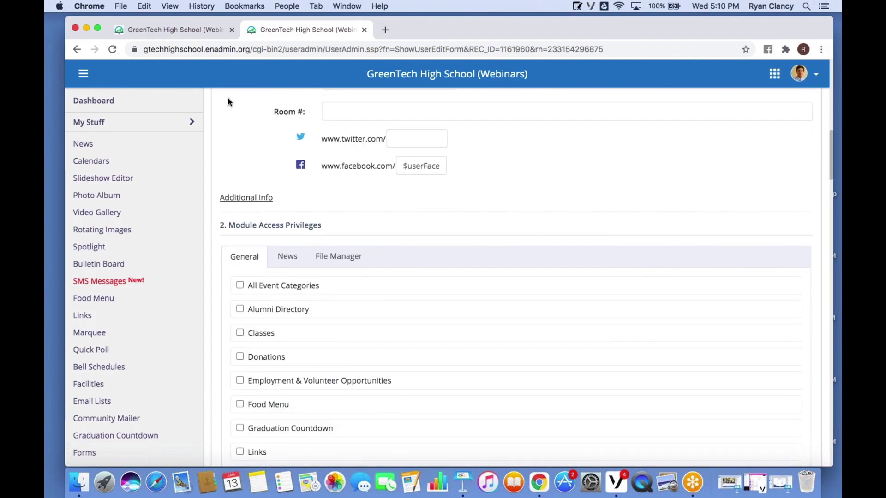
# - Compare the General module access privileges of the account with the modules in the site's admin navigation
pyautogui.scroll(-5, 575, 165)
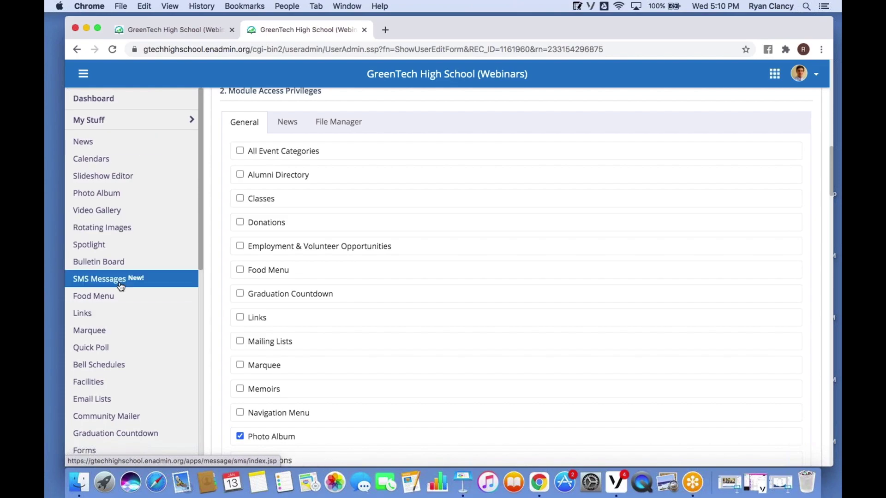
pyautogui.scroll(-5, 111, 286)
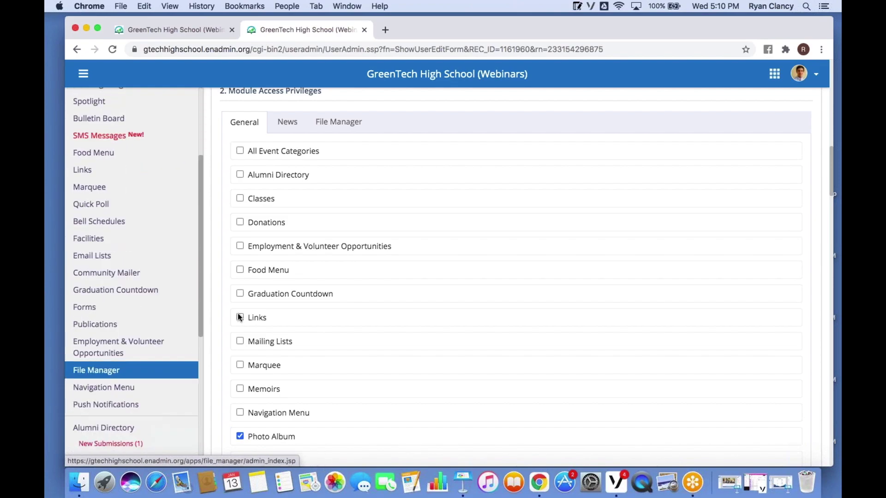
pyautogui.moveTo(200, 303); pyautogui.dragTo(209, 233)
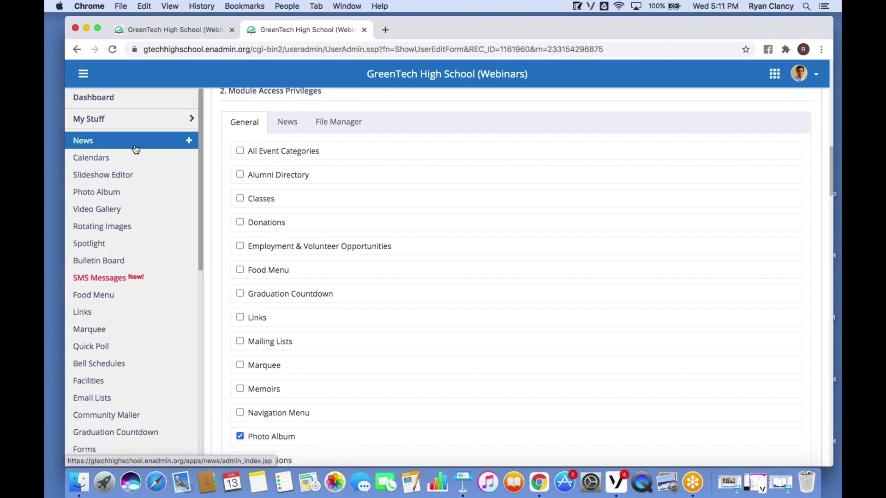
pyautogui.scroll(-1, 199, 150)
pyautogui.scroll(2, 199, 152)
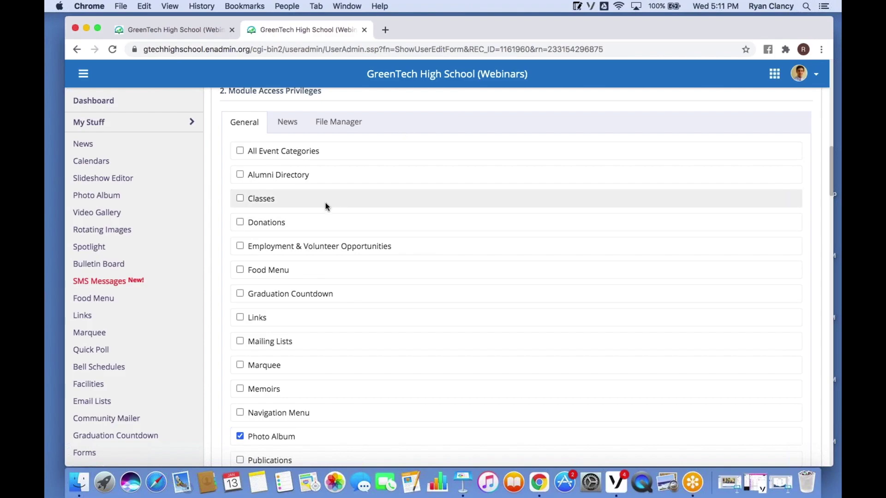
# - Enable the Navigation Menu privilege for the account and check its News category privileges
pyautogui.scroll(-1, 366, 345)
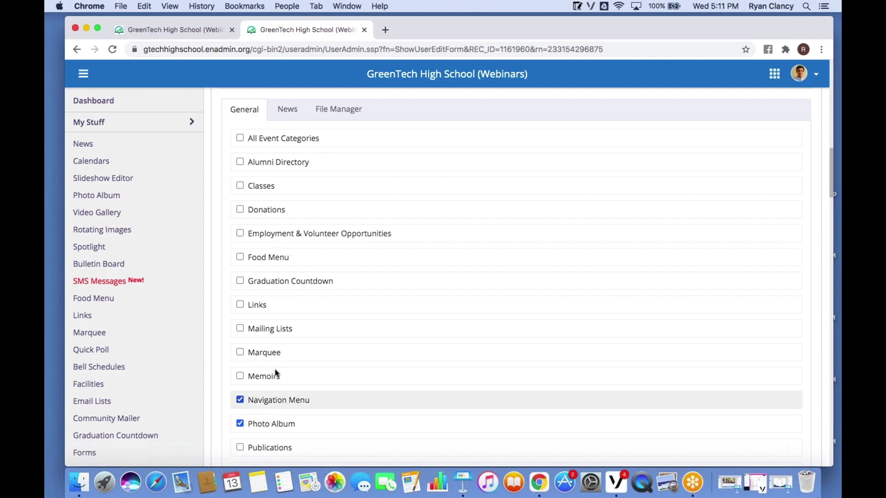
pyautogui.click(292, 116)
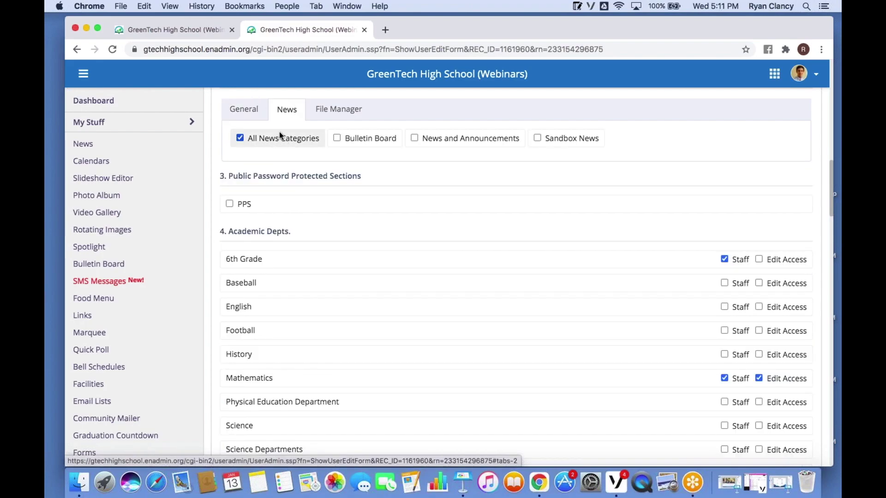
pyautogui.click(244, 110)
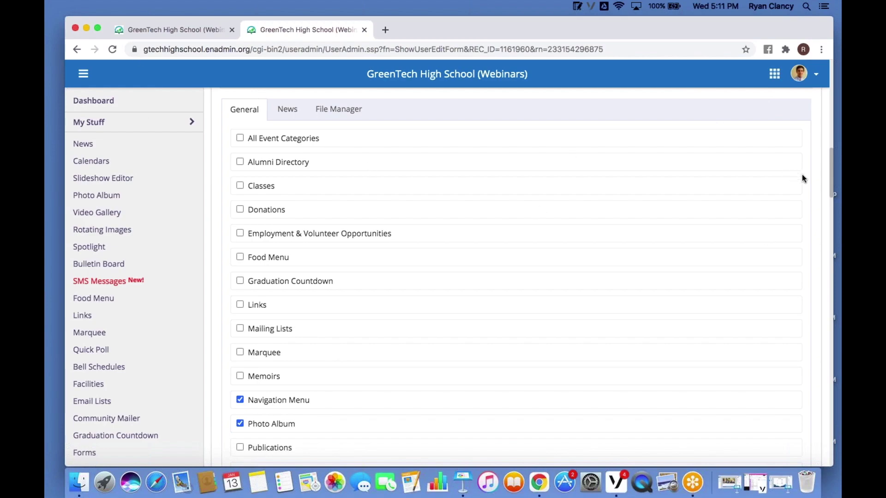
# - Review the Staff and Edit Access options for departments and Extra Sections, trying the Staff option on Career Programs
pyautogui.moveTo(831, 170); pyautogui.dragTo(835, 226)
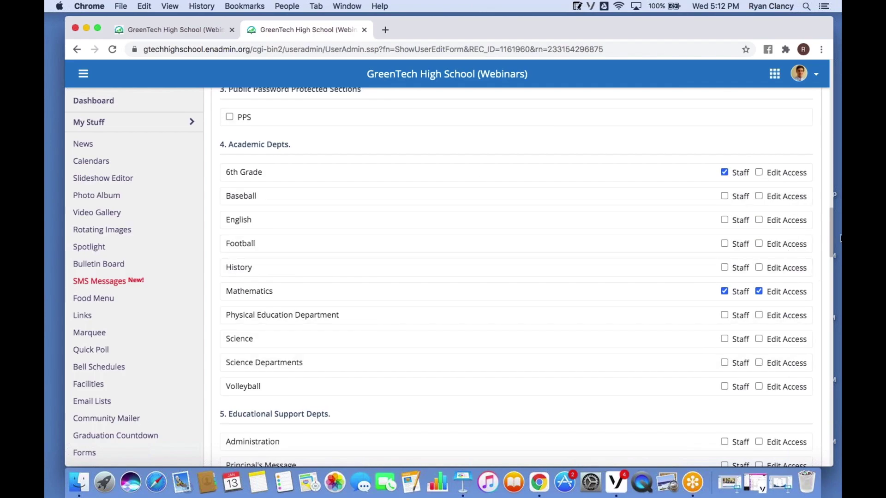
pyautogui.moveTo(836, 238); pyautogui.dragTo(836, 365)
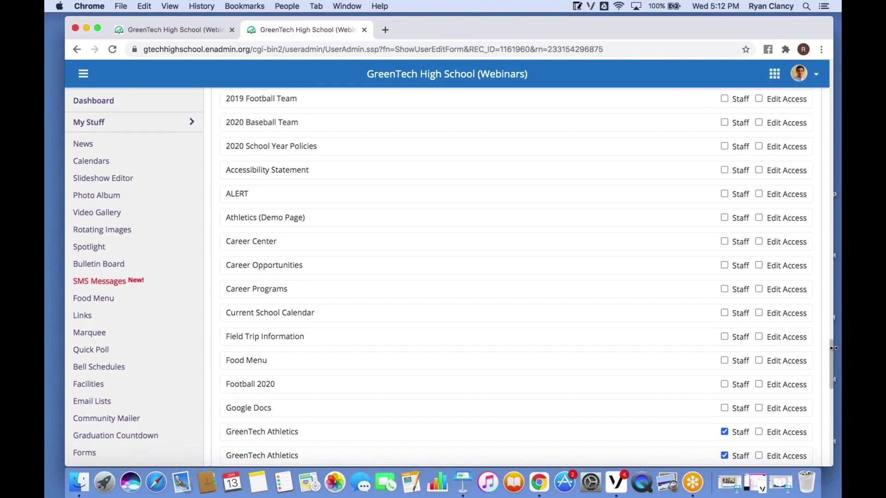
pyautogui.moveTo(830, 342); pyautogui.dragTo(829, 326)
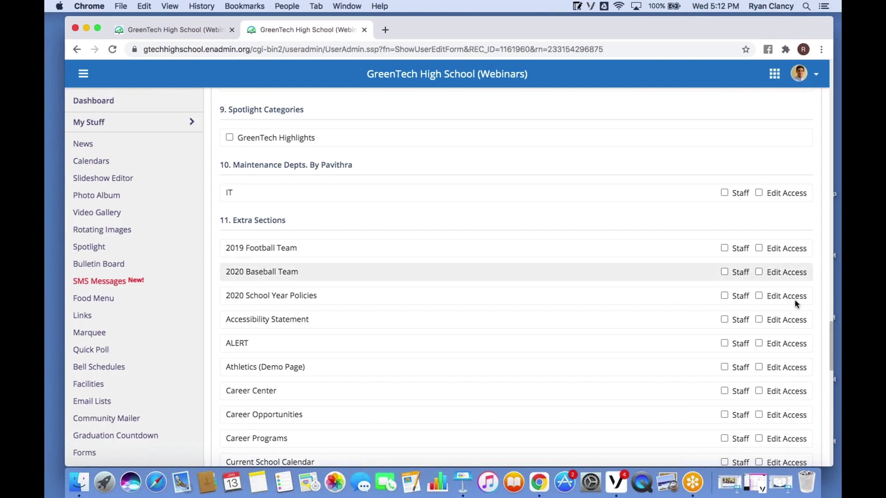
pyautogui.click(742, 441)
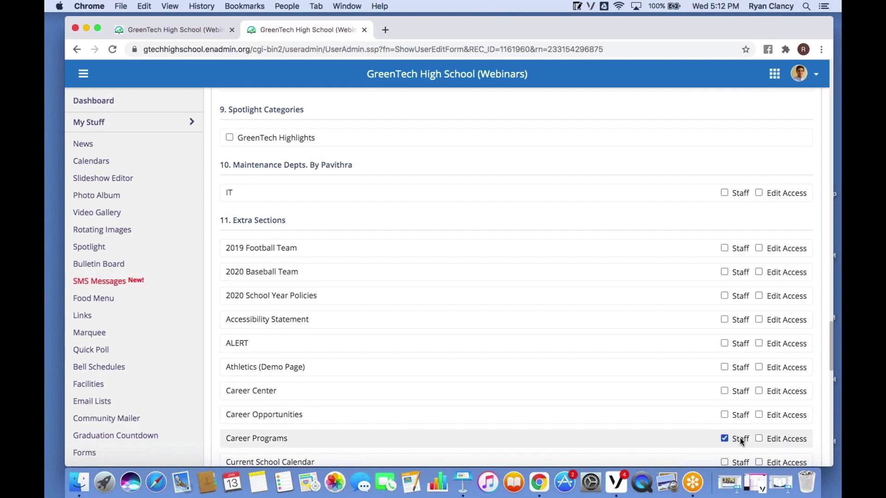
pyautogui.click(739, 438)
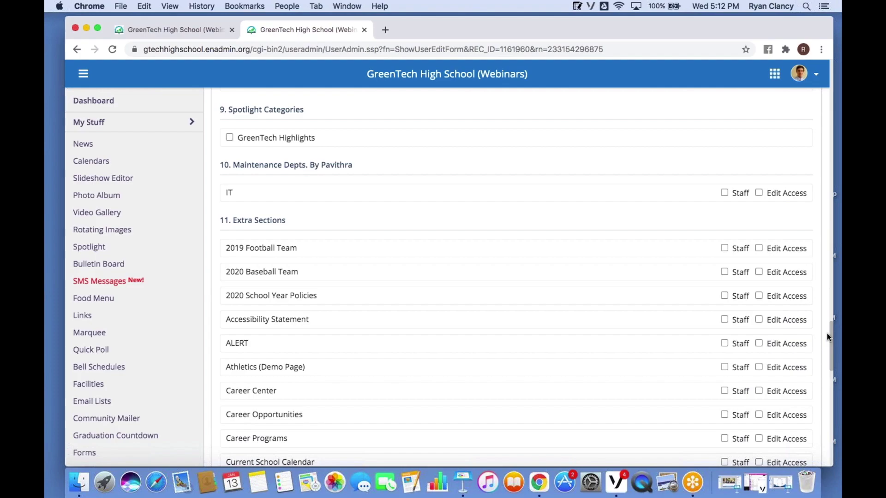
# - Try the Disable setting in the account options and turn it off again
pyautogui.moveTo(831, 332); pyautogui.dragTo(834, 432)
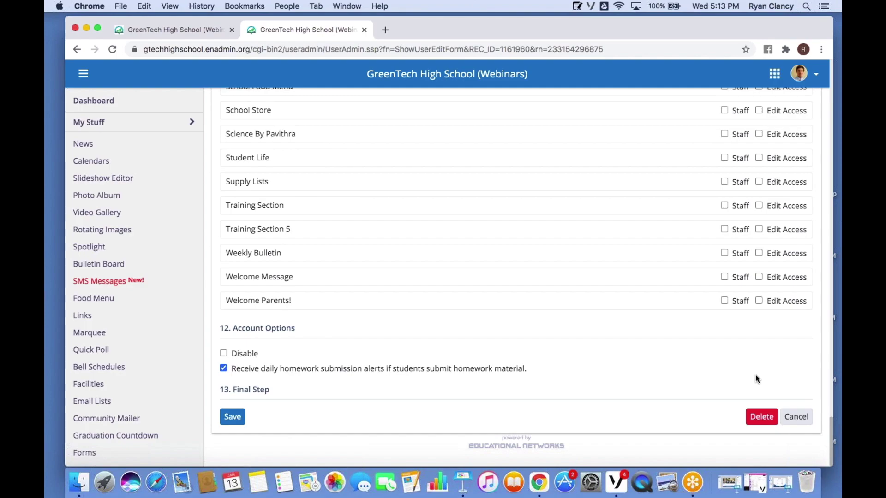
pyautogui.click(237, 353)
pyautogui.click(241, 355)
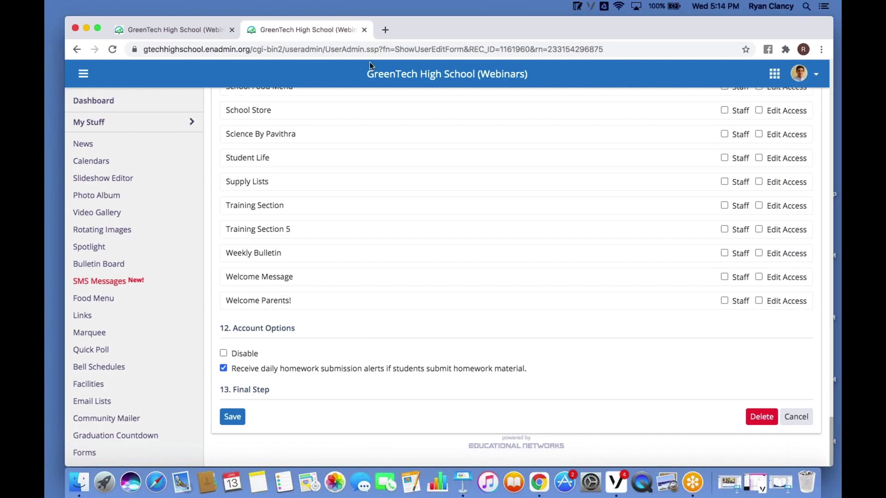
# - Leave the teacher's account without saving and return to the list of all website users
pyautogui.scroll(-3, 152, 325)
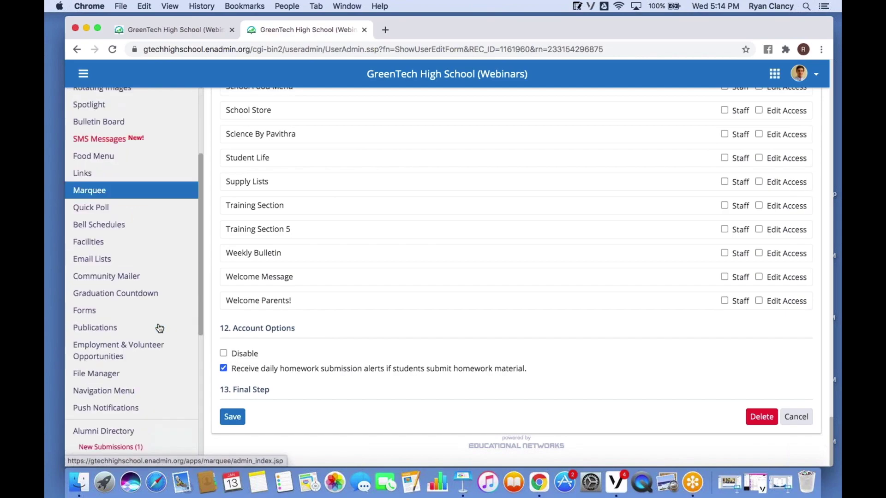
pyautogui.scroll(-3, 131, 307)
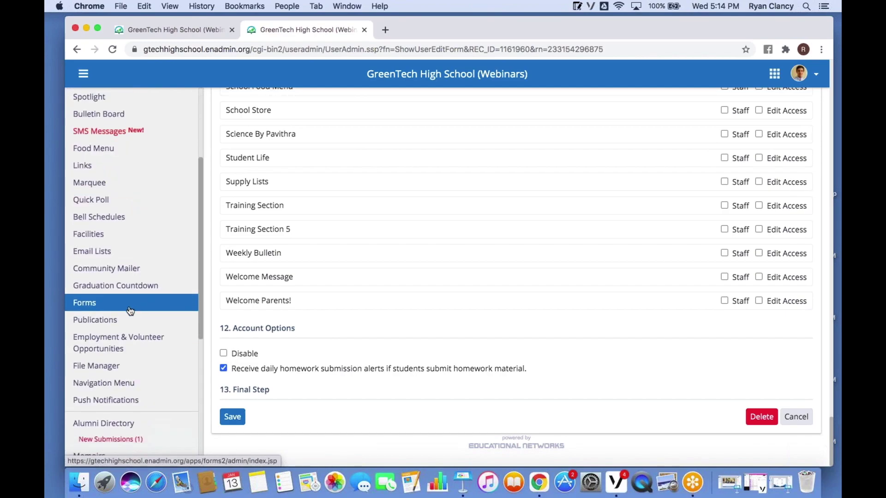
pyautogui.scroll(-2, 129, 378)
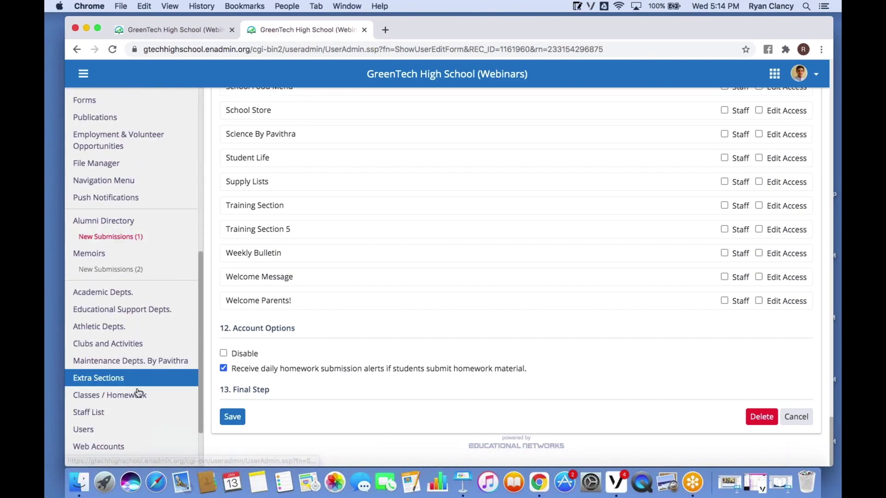
pyautogui.click(111, 432)
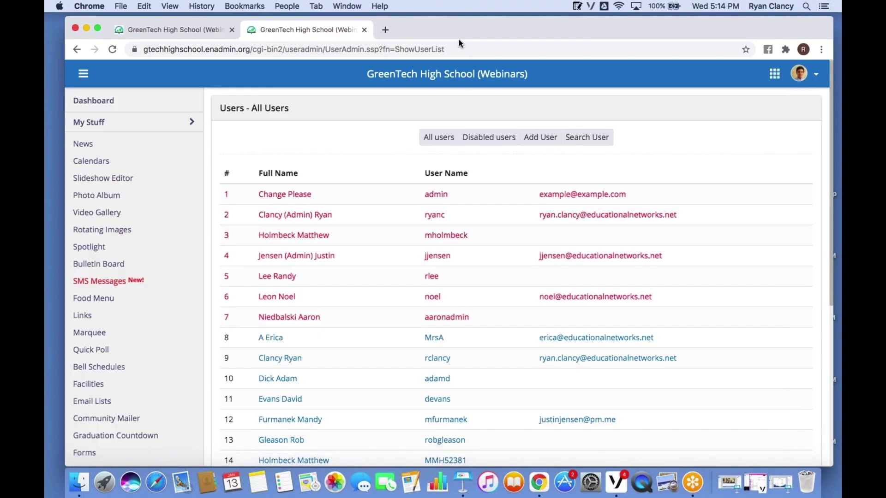
# - Open a blank Add User Account form and look through its profile fields and Staff List categories
pyautogui.click(539, 137)
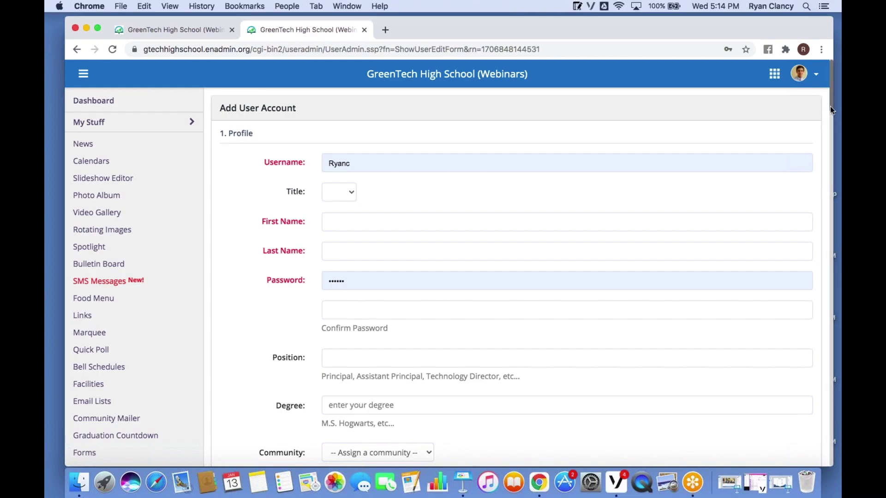
pyautogui.scroll(-3, 829, 107)
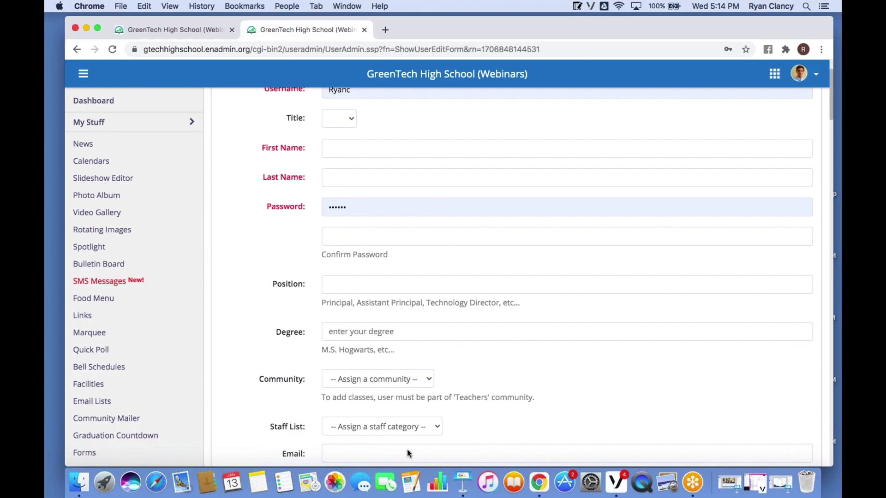
pyautogui.click(418, 427)
pyautogui.moveTo(402, 460)
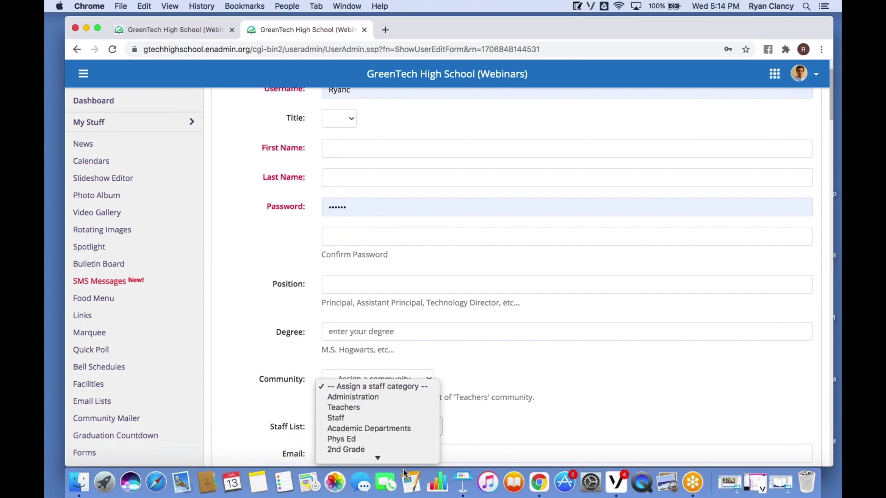
pyautogui.click(564, 372)
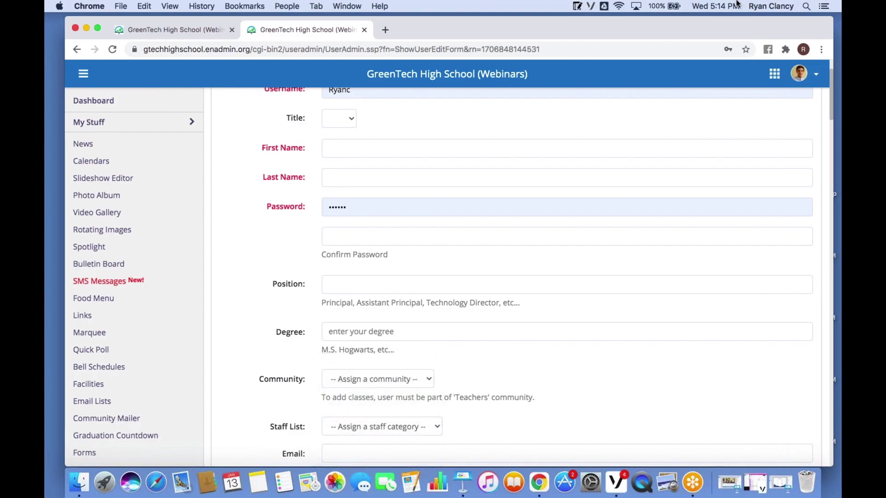
# - Examine the new account form's module privileges, News categories, and department and Extra Sections access options
pyautogui.moveTo(830, 96); pyautogui.dragTo(834, 158)
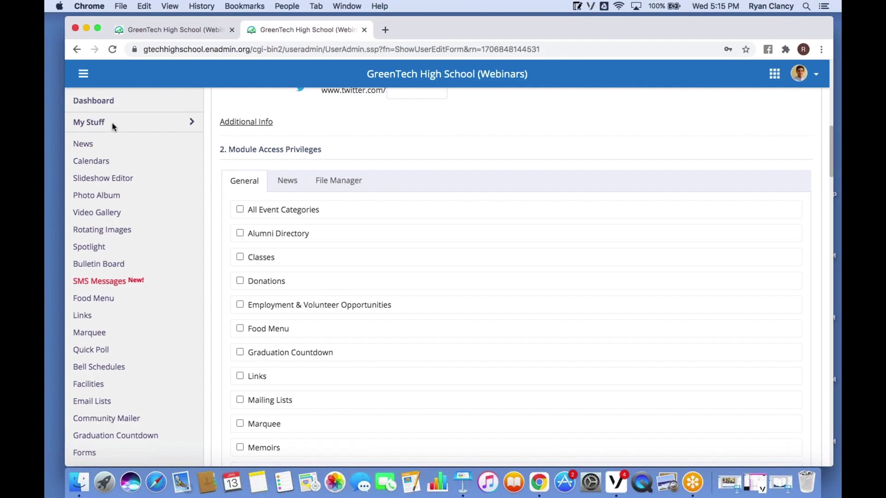
pyautogui.click(287, 181)
pyautogui.click(258, 180)
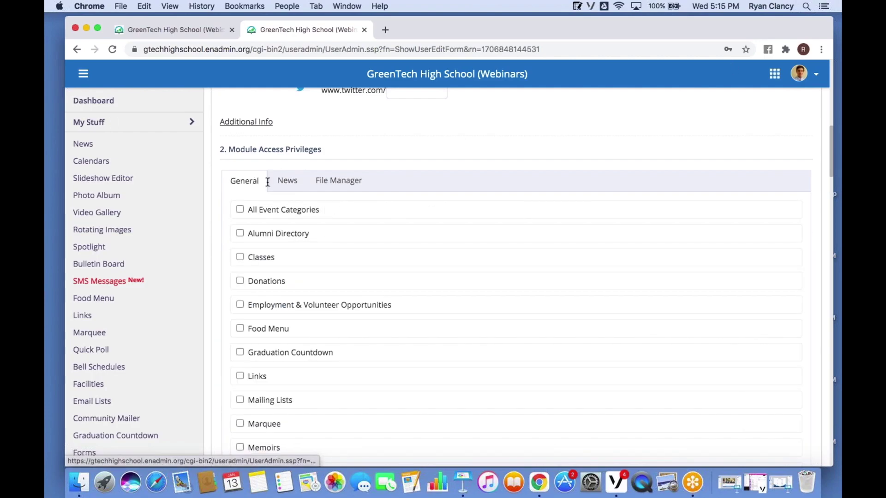
pyautogui.scroll(-15, 399, 282)
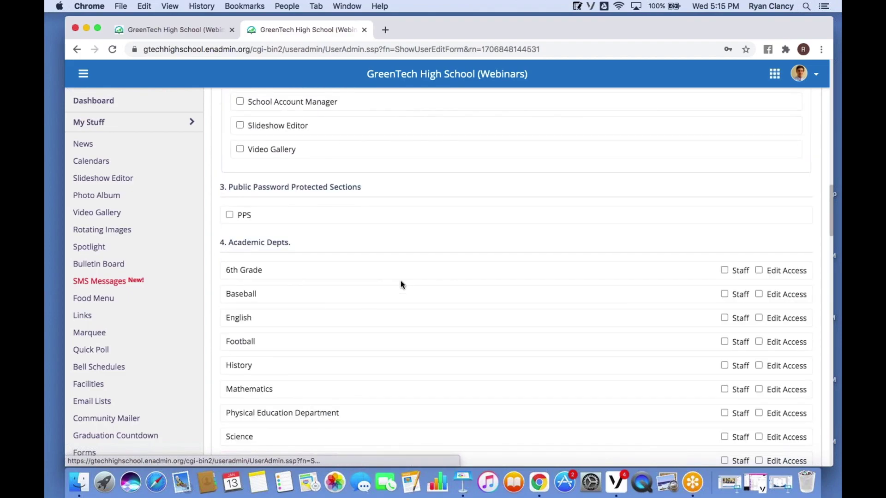
pyautogui.scroll(-20, 400, 280)
pyautogui.scroll(-3, 459, 156)
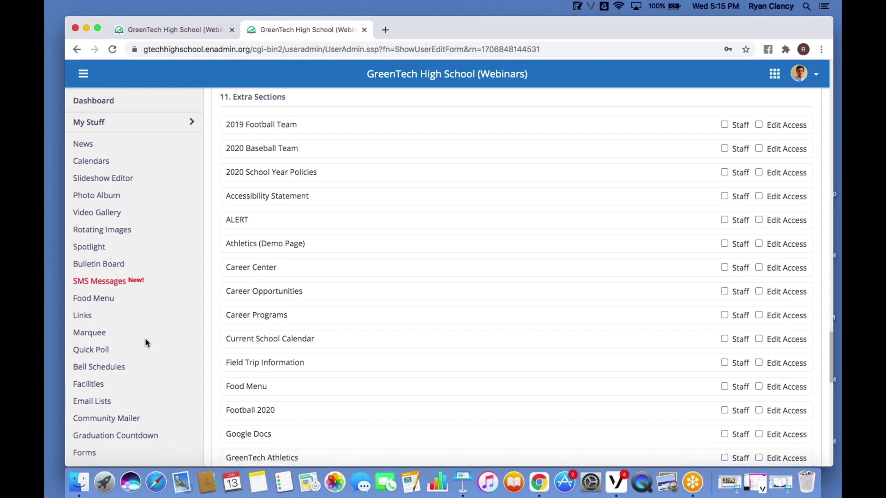
# - Abandon the new account form and reopen the list of all users
pyautogui.scroll(-3, 152, 342)
pyautogui.scroll(-2, 153, 350)
pyautogui.scroll(-6, 148, 350)
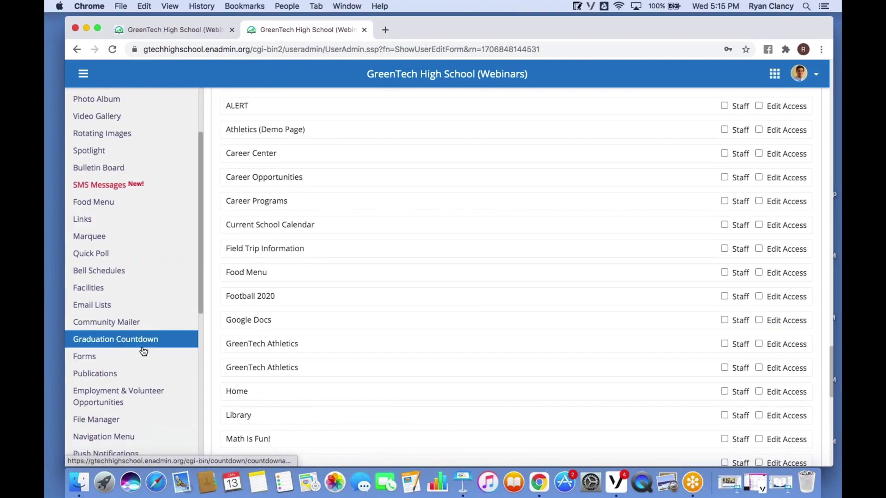
pyautogui.click(102, 411)
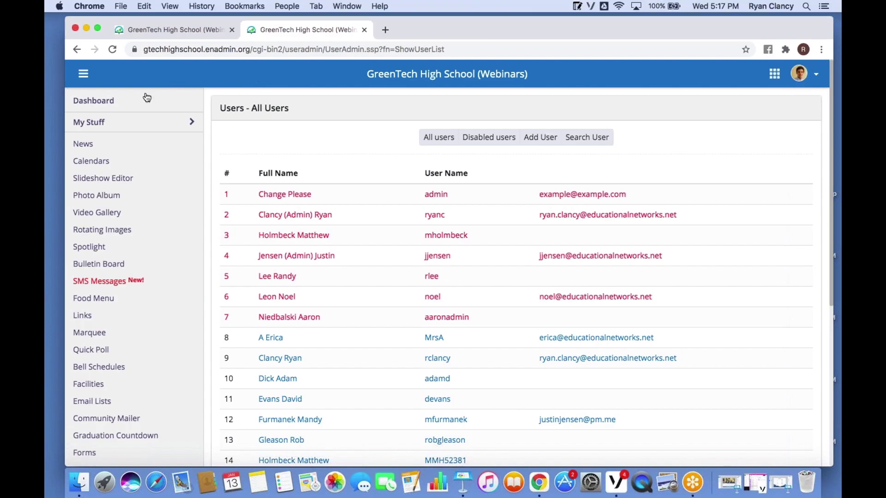
# - Open the dashboard, view the technical support ticket form, and return to the dashboard
pyautogui.click(132, 108)
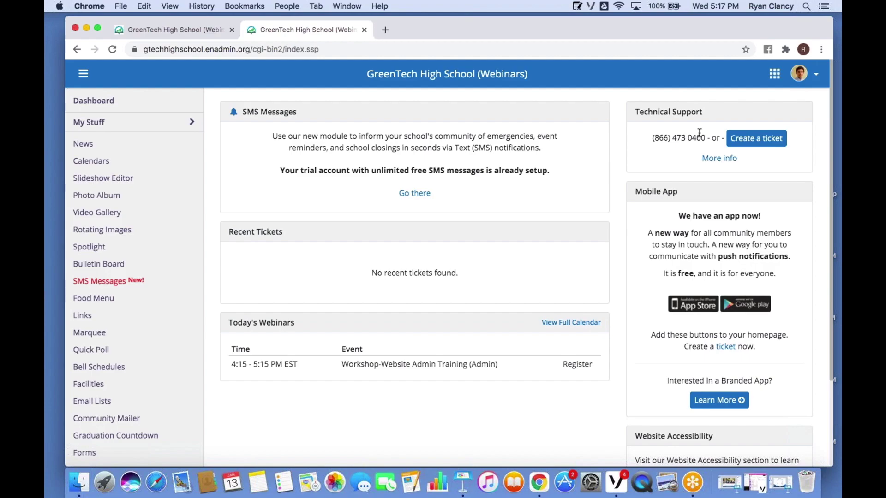
pyautogui.click(772, 145)
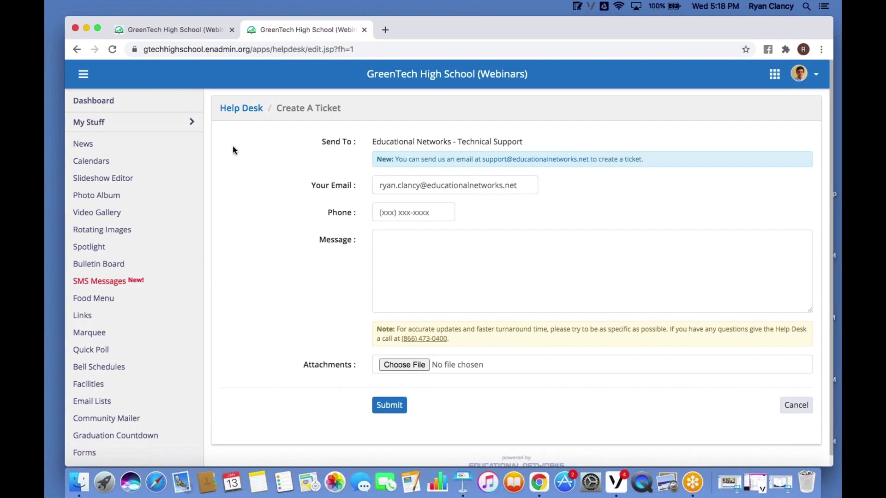
pyautogui.click(167, 104)
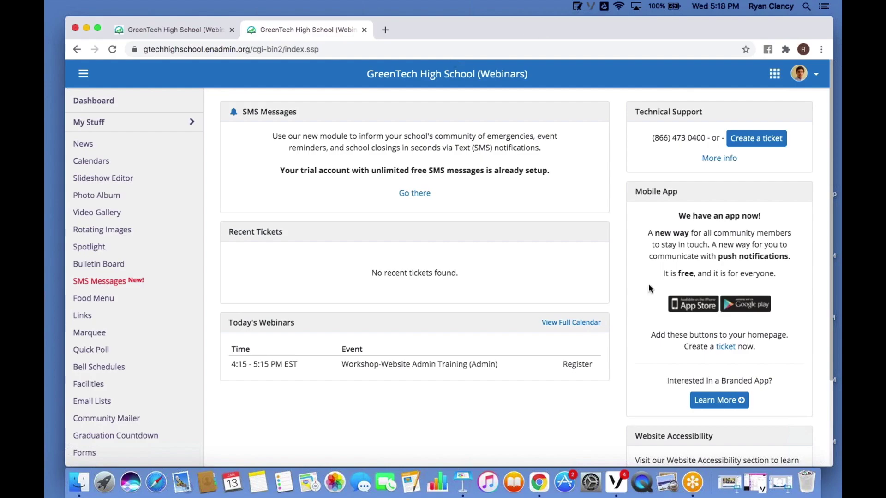
# - Switch to the SMS Sign Up Deck in Keynote and start its slideshow
pyautogui.click(723, 483)
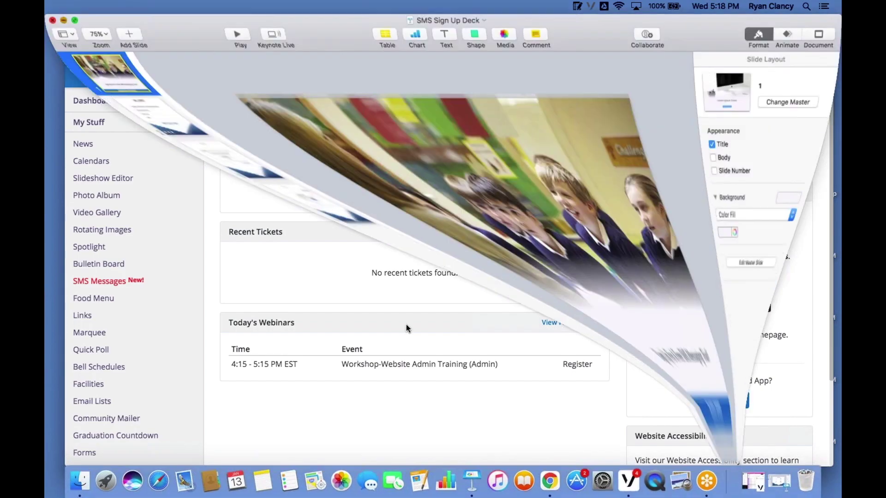
pyautogui.click(99, 125)
pyautogui.click(235, 32)
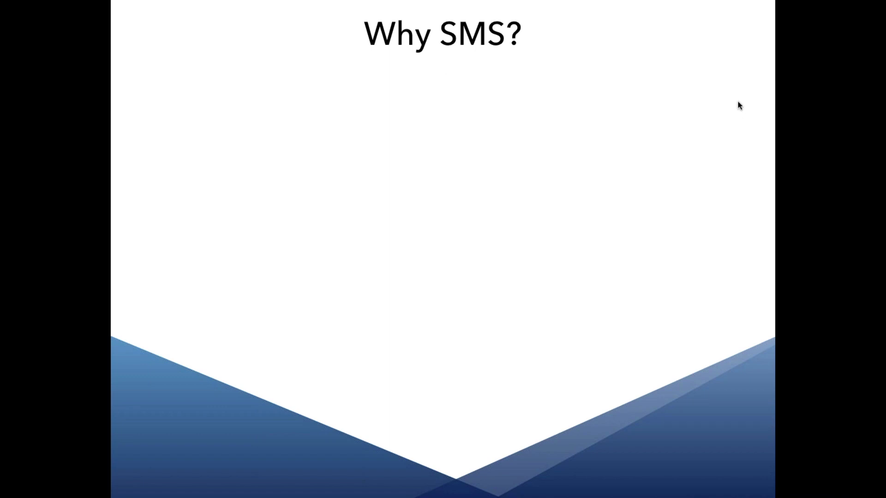